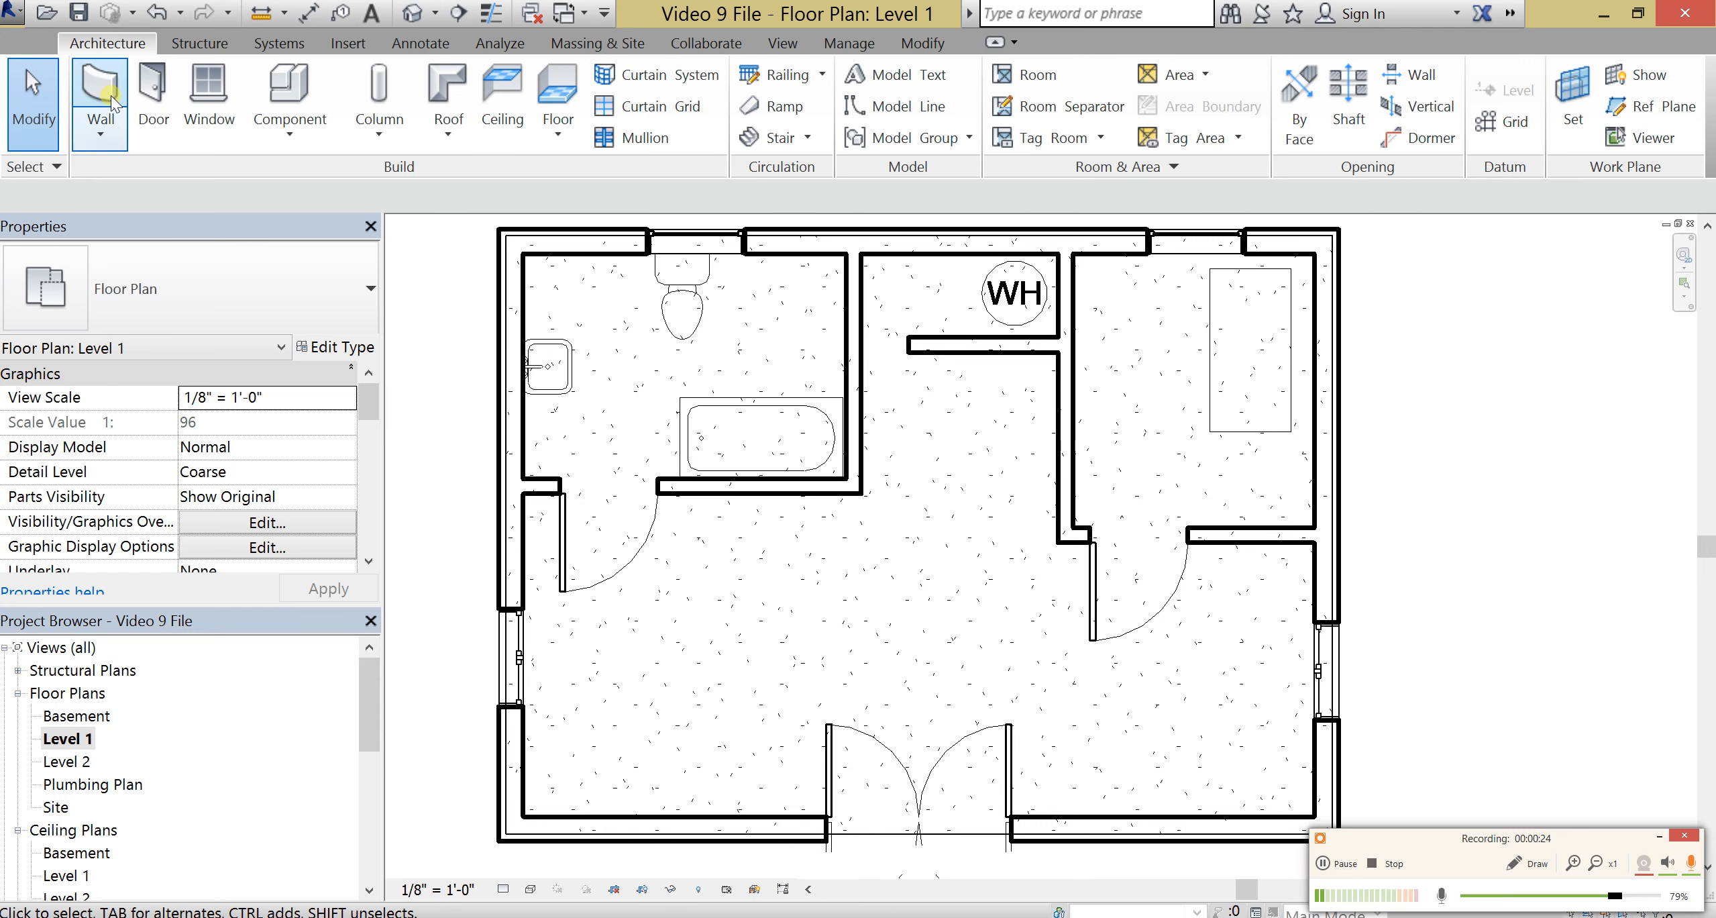
Step: Load the Switch-Single family from the Electrical > Architectural > Electrical Power > Terminals library folder for component placement
click(285, 83)
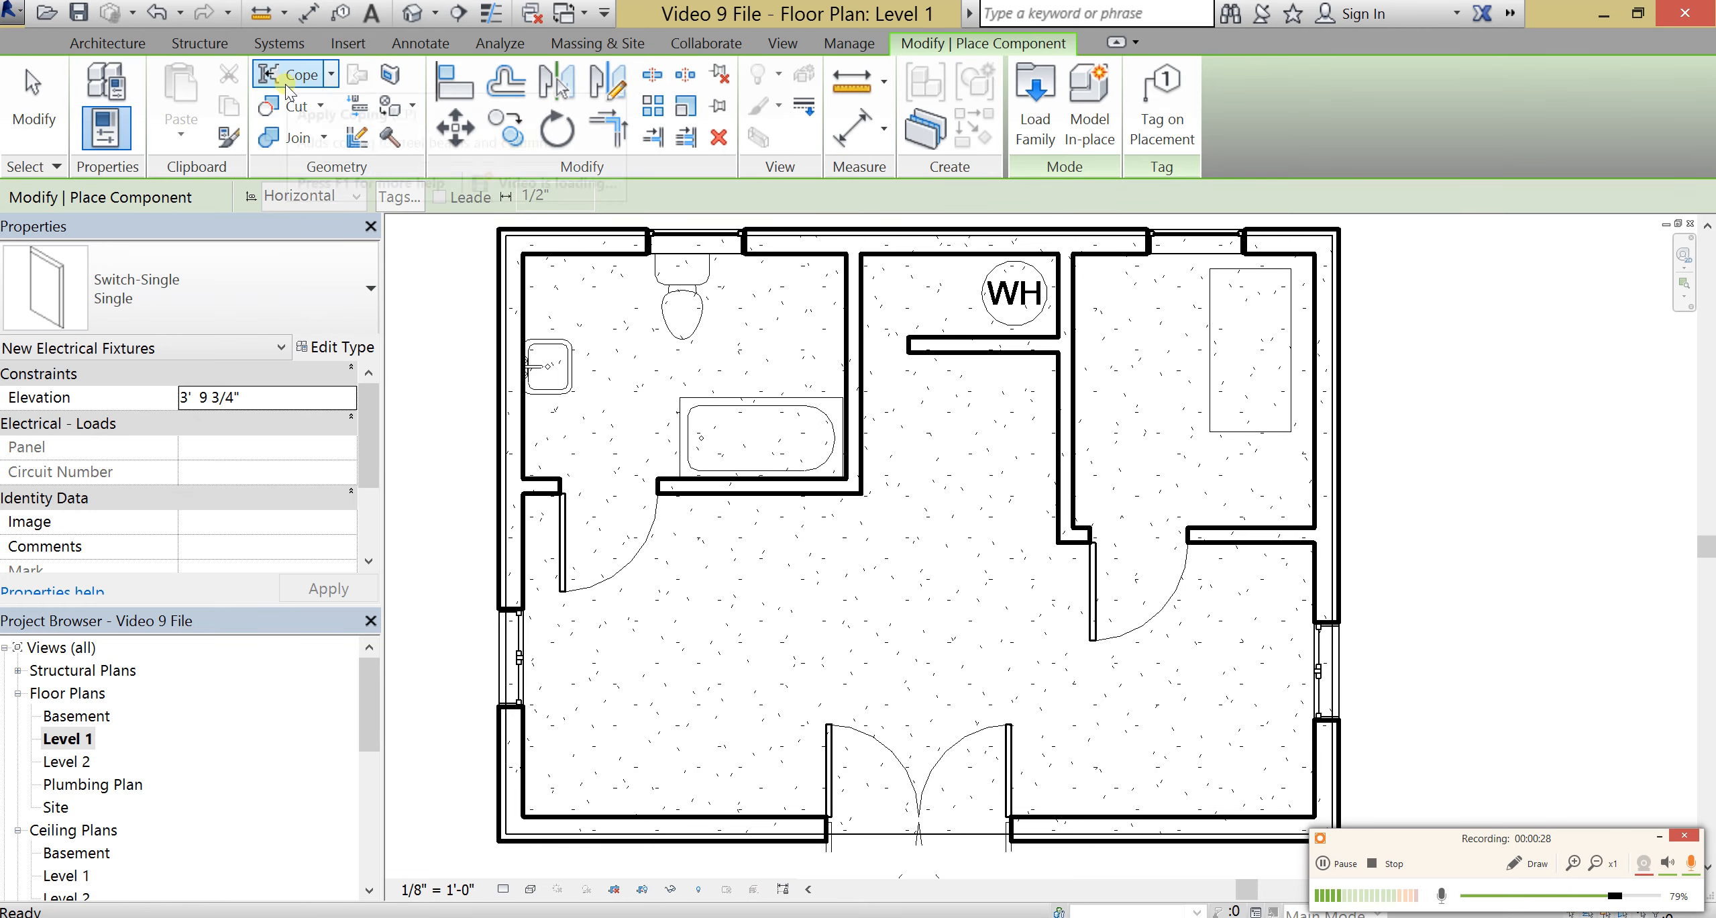
click(1037, 121)
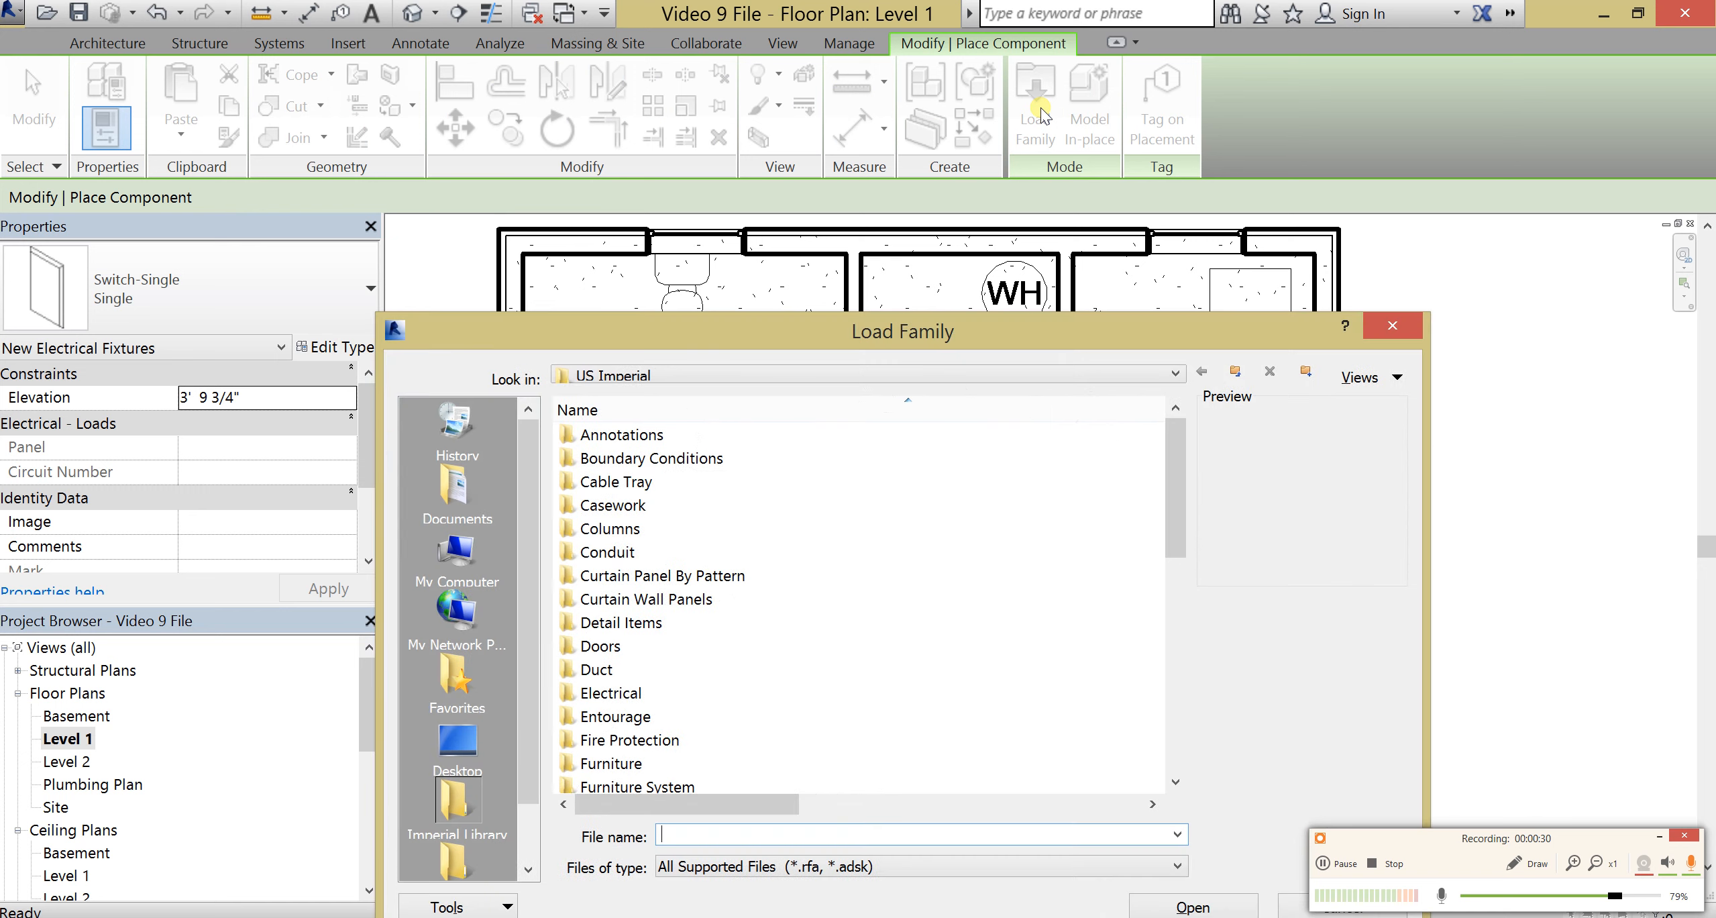
double_click(654, 693)
double_click(624, 435)
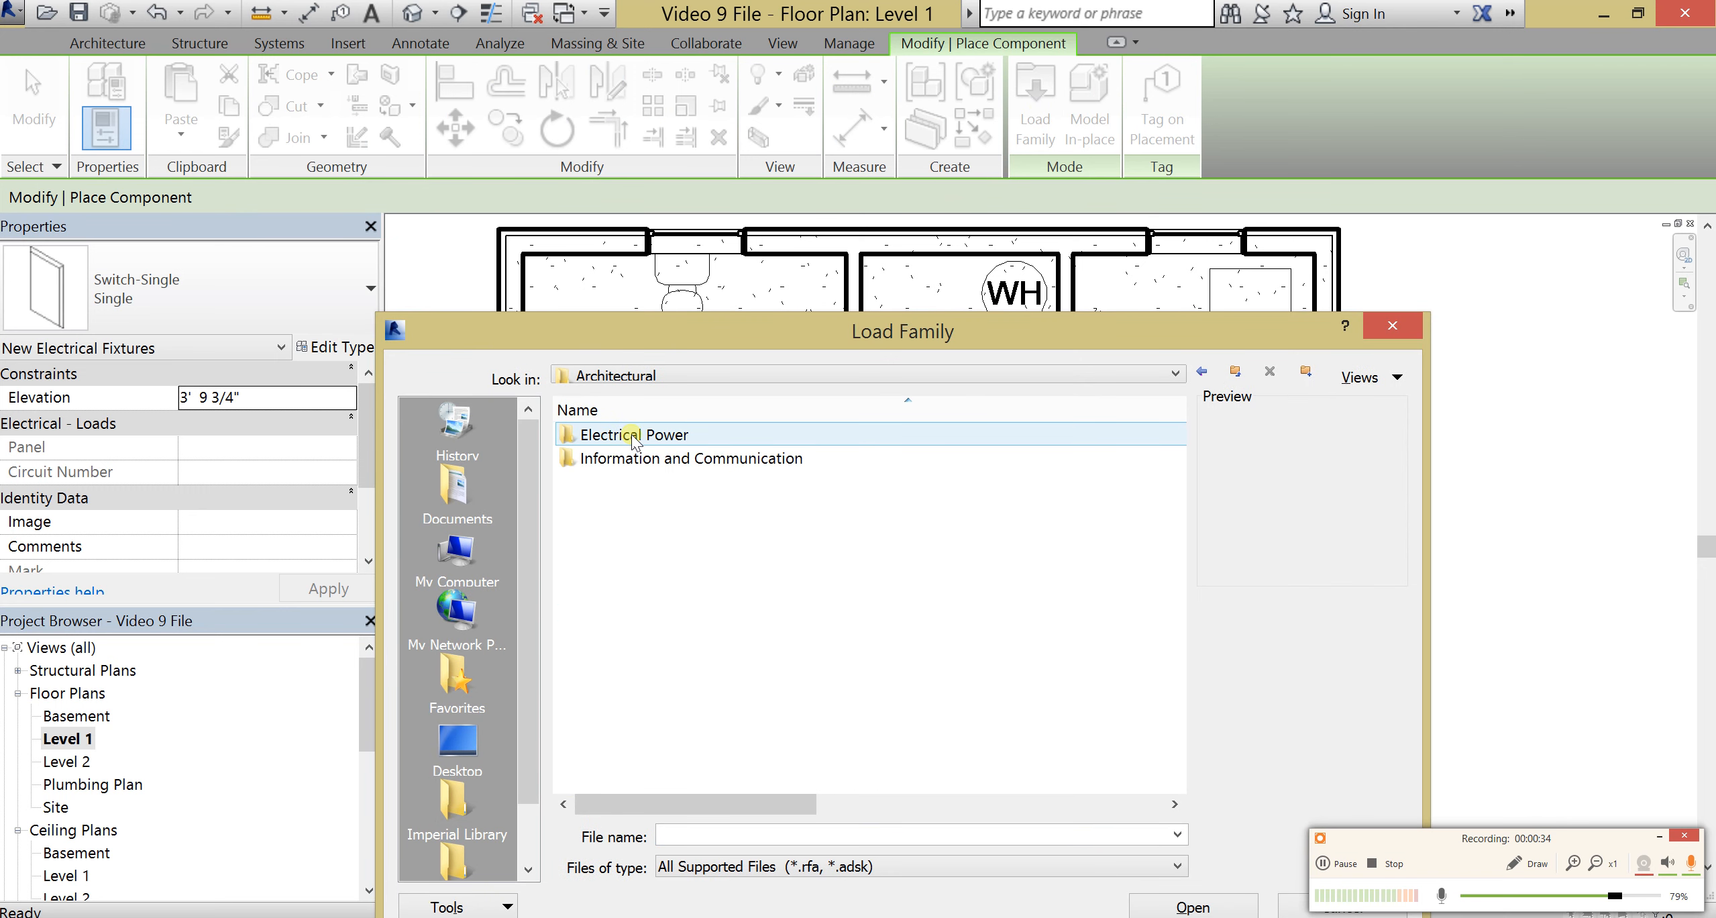
double_click(674, 436)
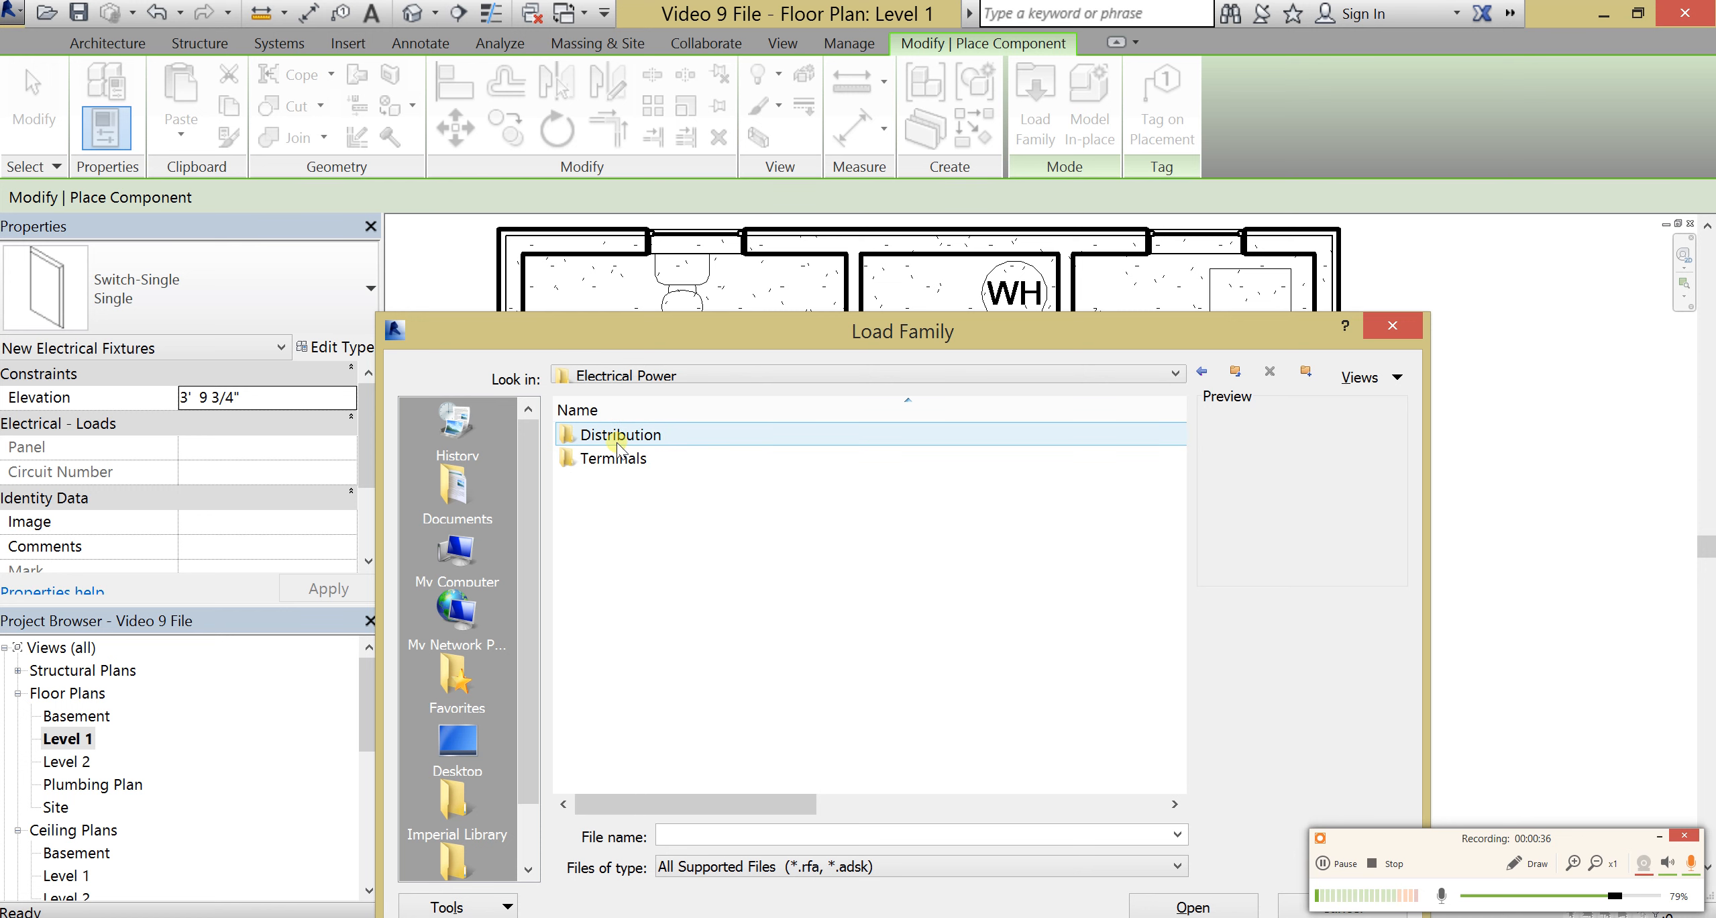
double_click(627, 459)
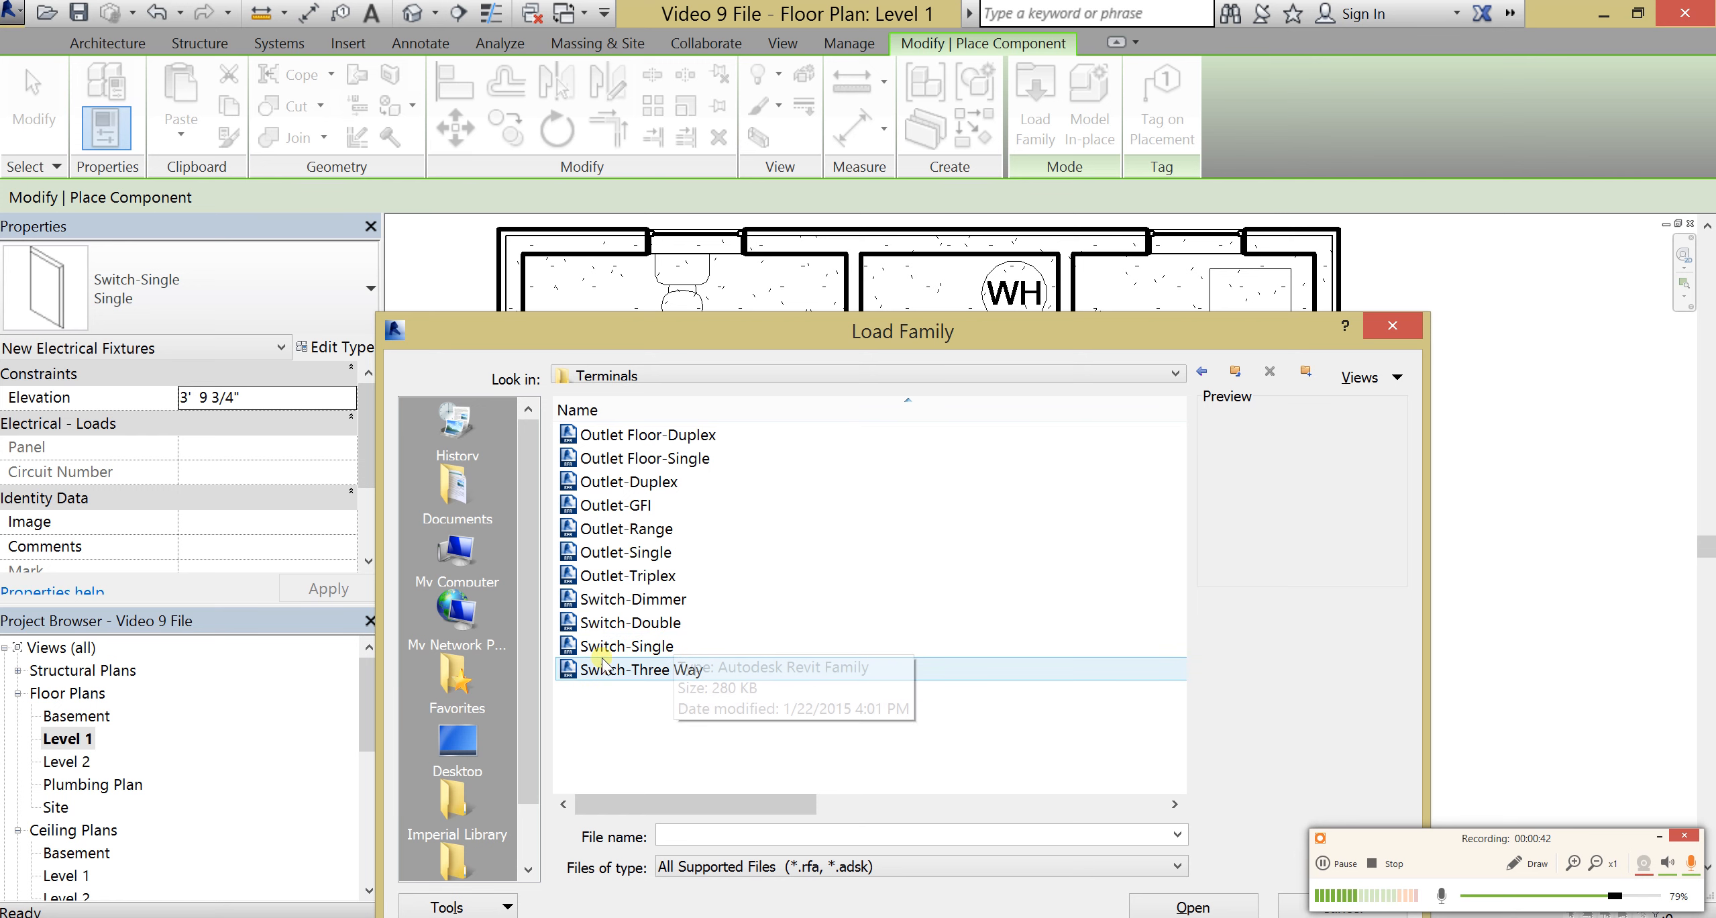
click(657, 648)
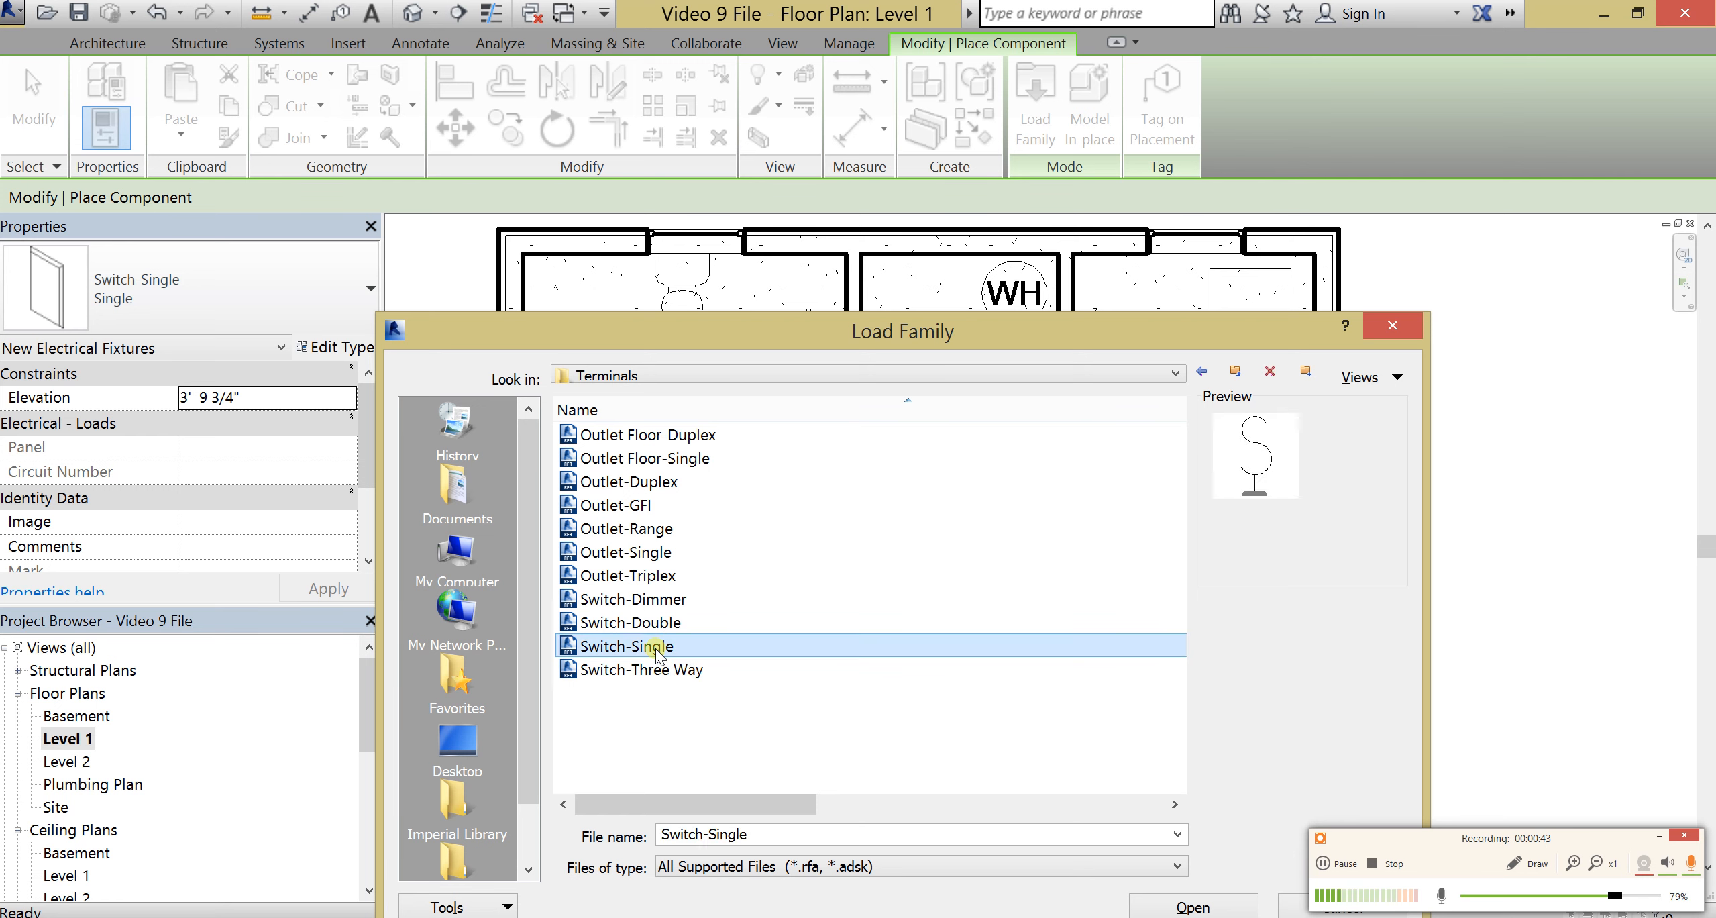
double_click(631, 646)
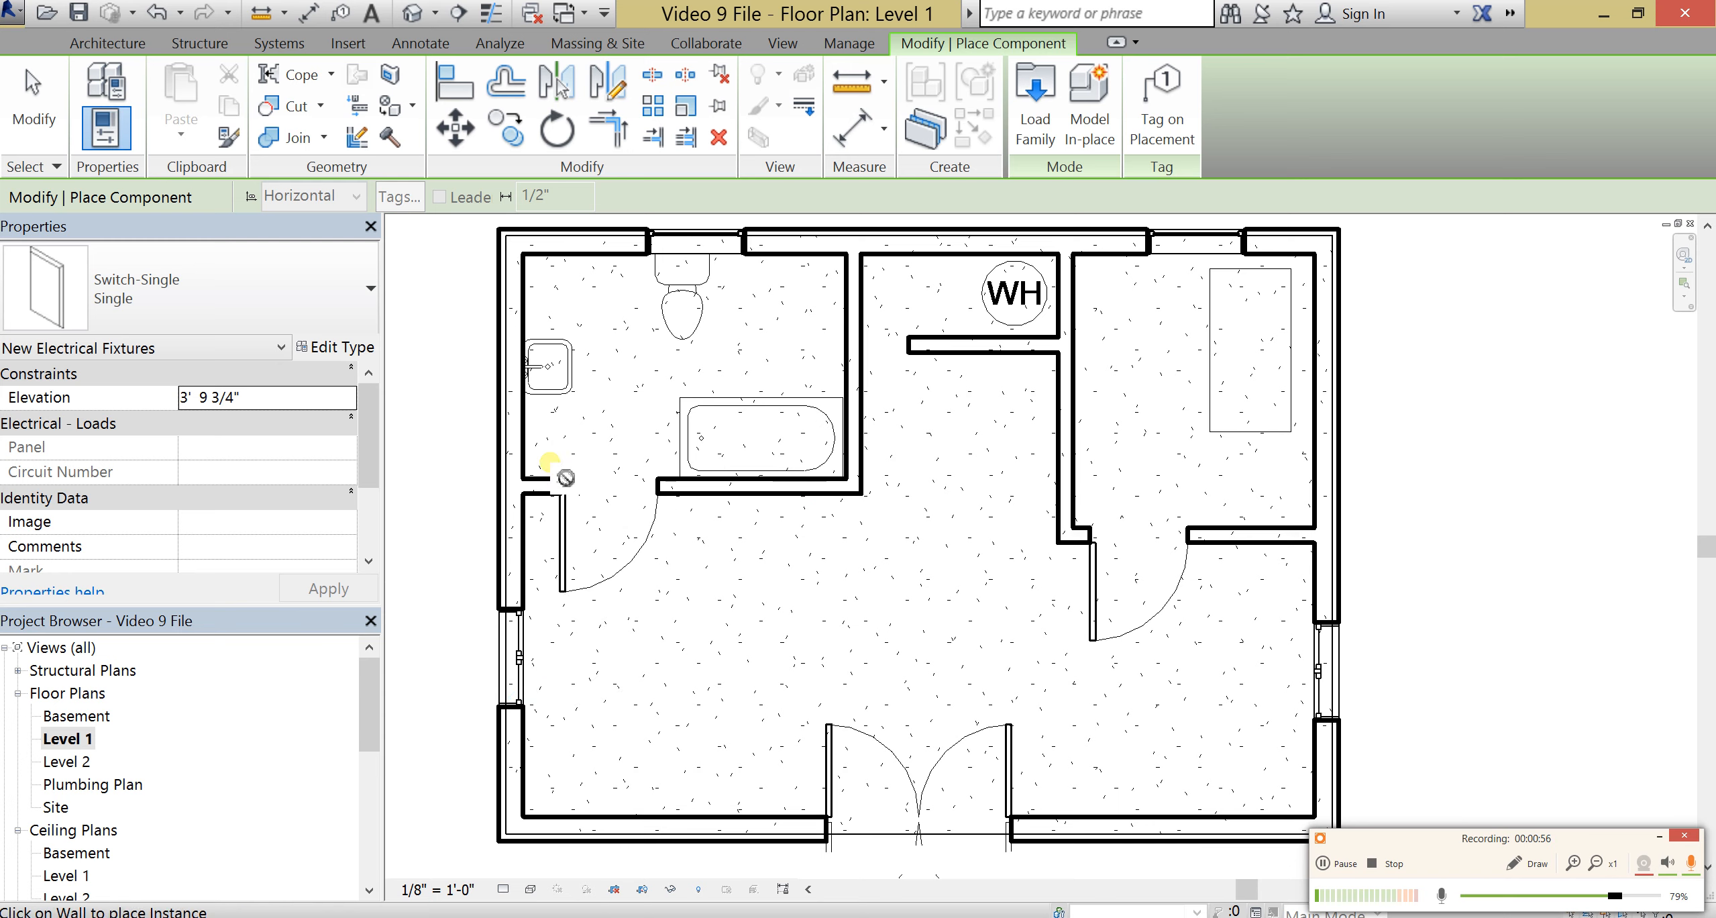
Step: Place single switches beside the bathroom door, the double entry doors and the bedroom door, and on the water heater closet's partition
click(544, 443)
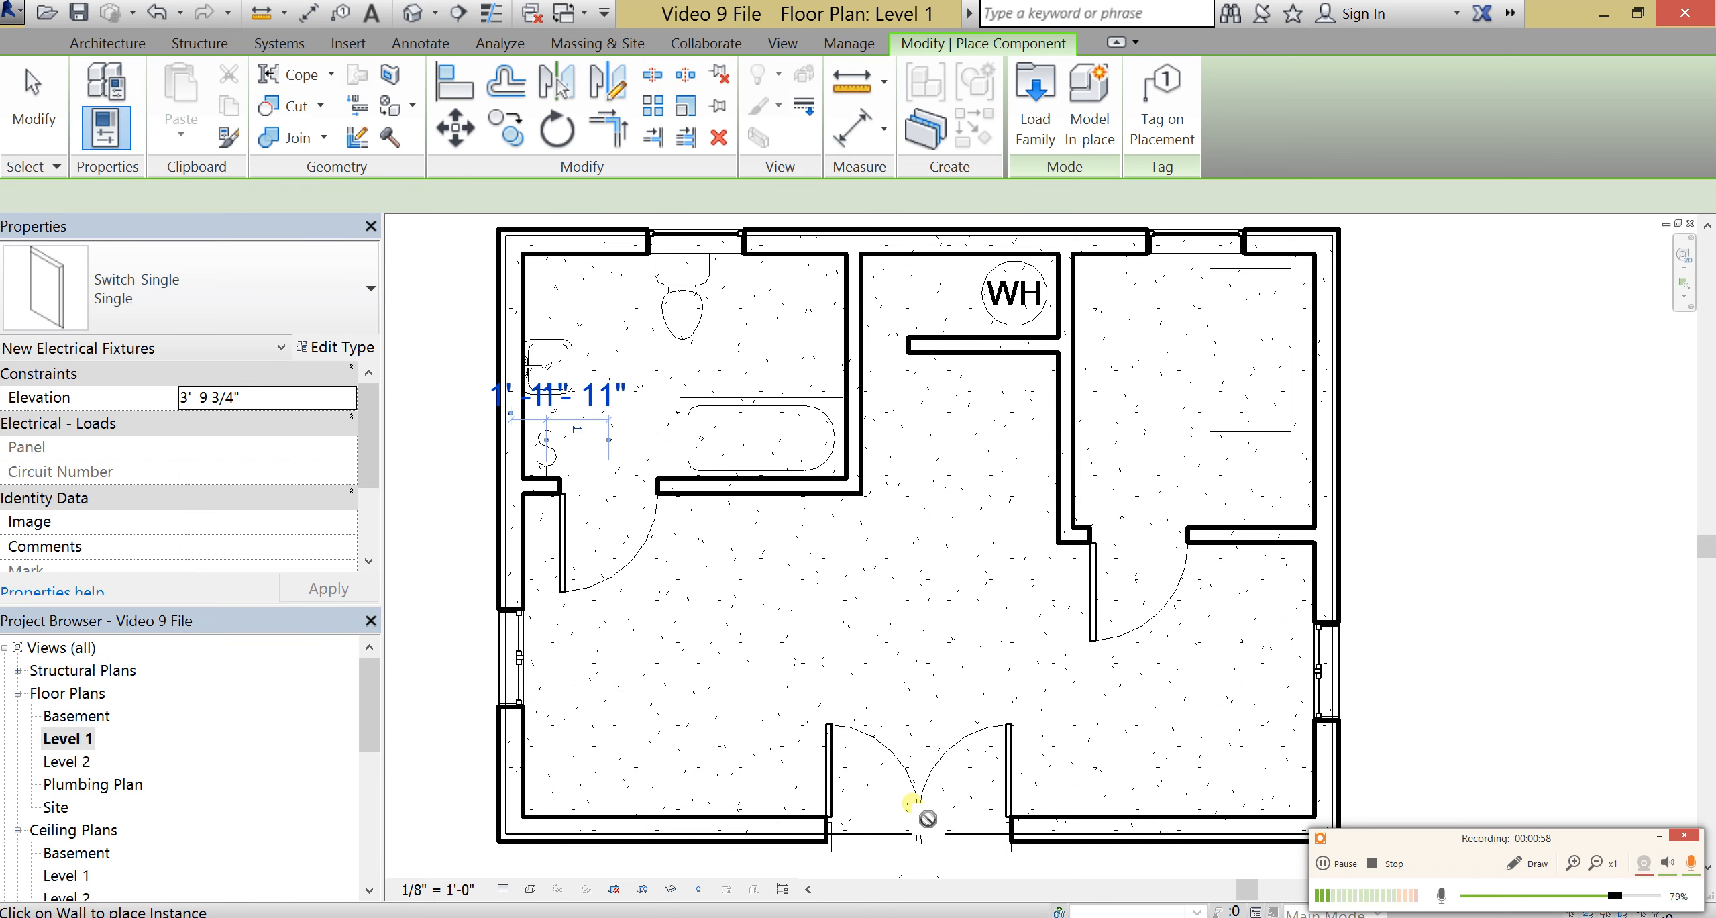
click(1053, 825)
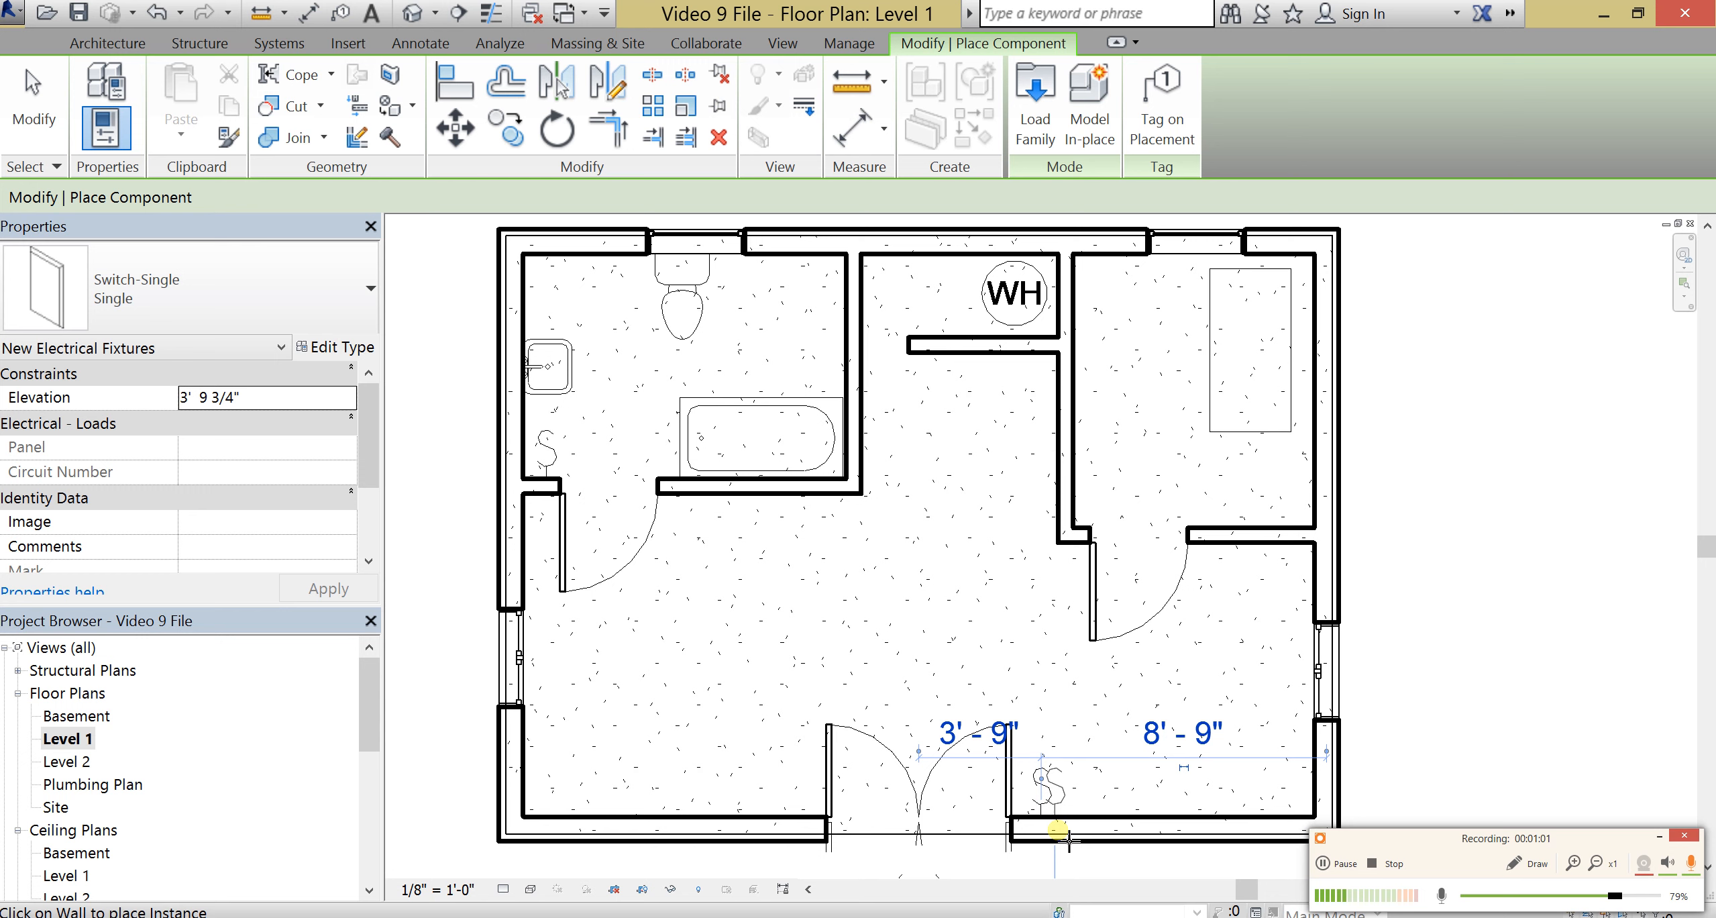
click(1208, 531)
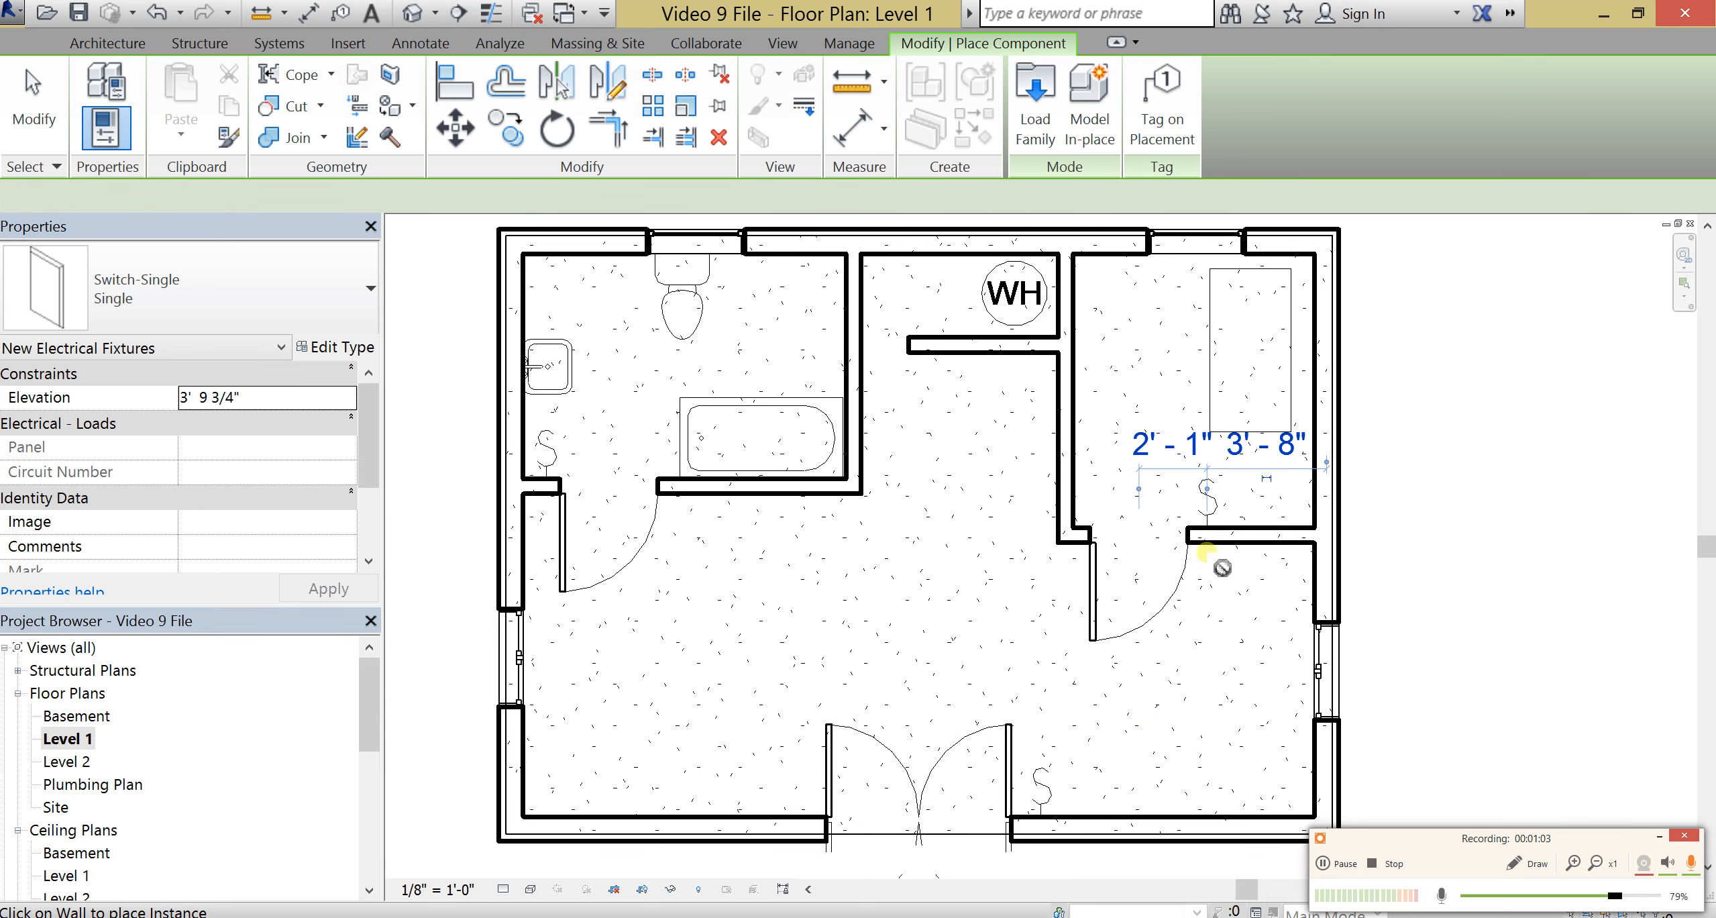
click(936, 353)
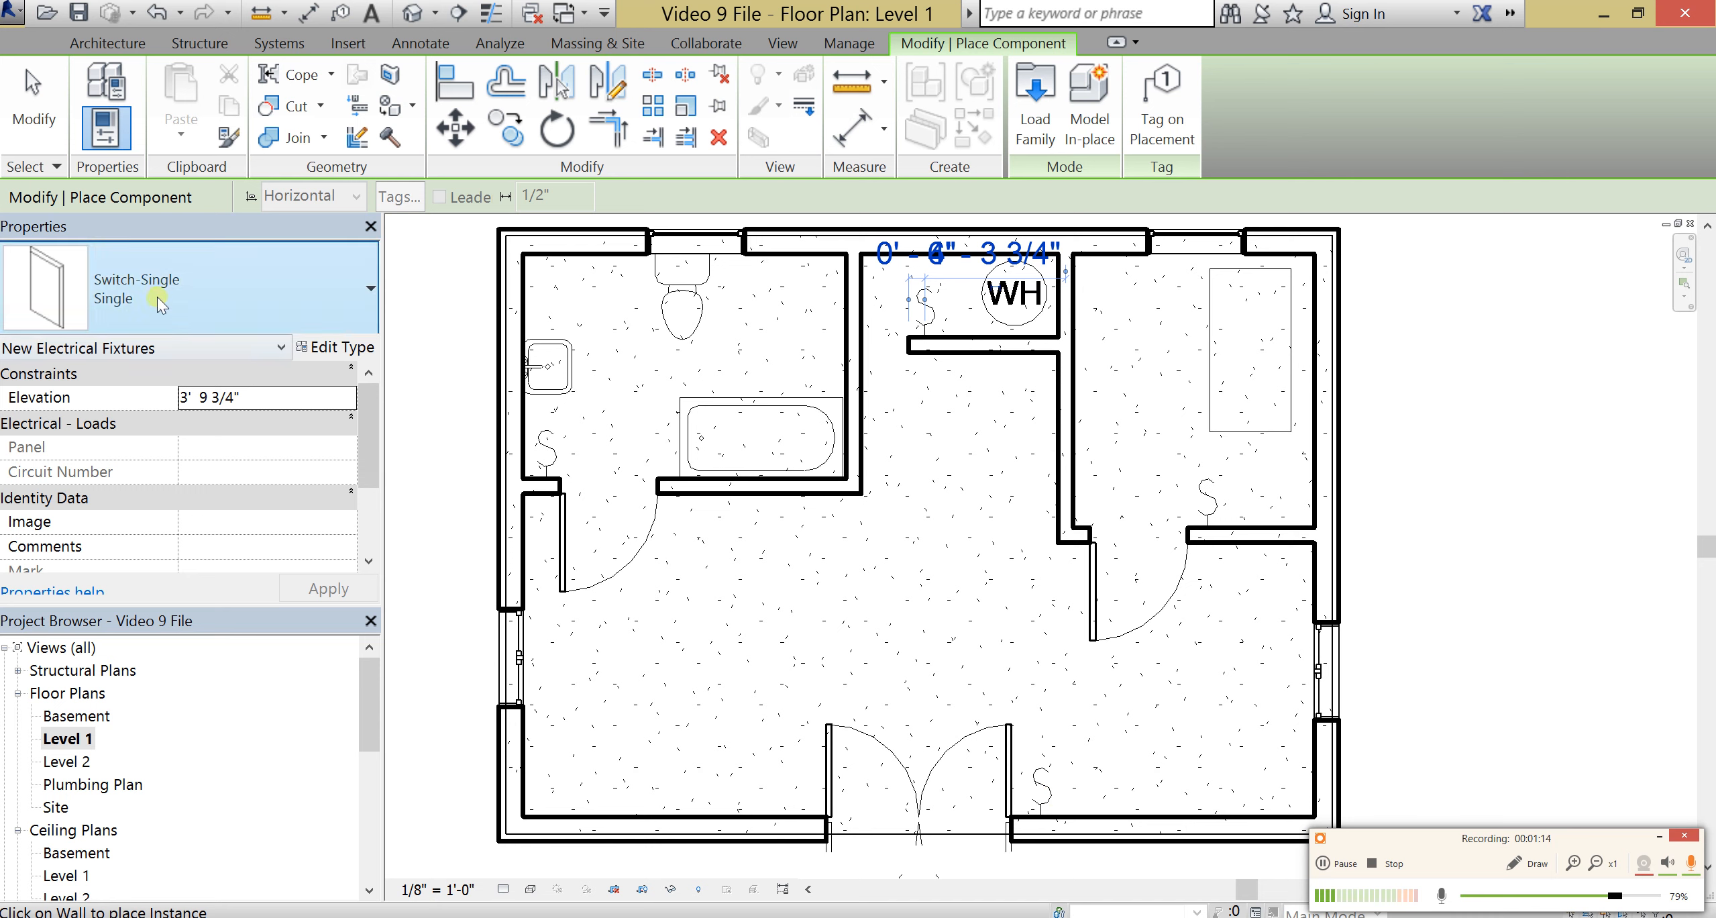
Step: Load the Switch-Three Way family from the Electrical > Architectural > Electrical Power > Terminals library folder
click(1035, 101)
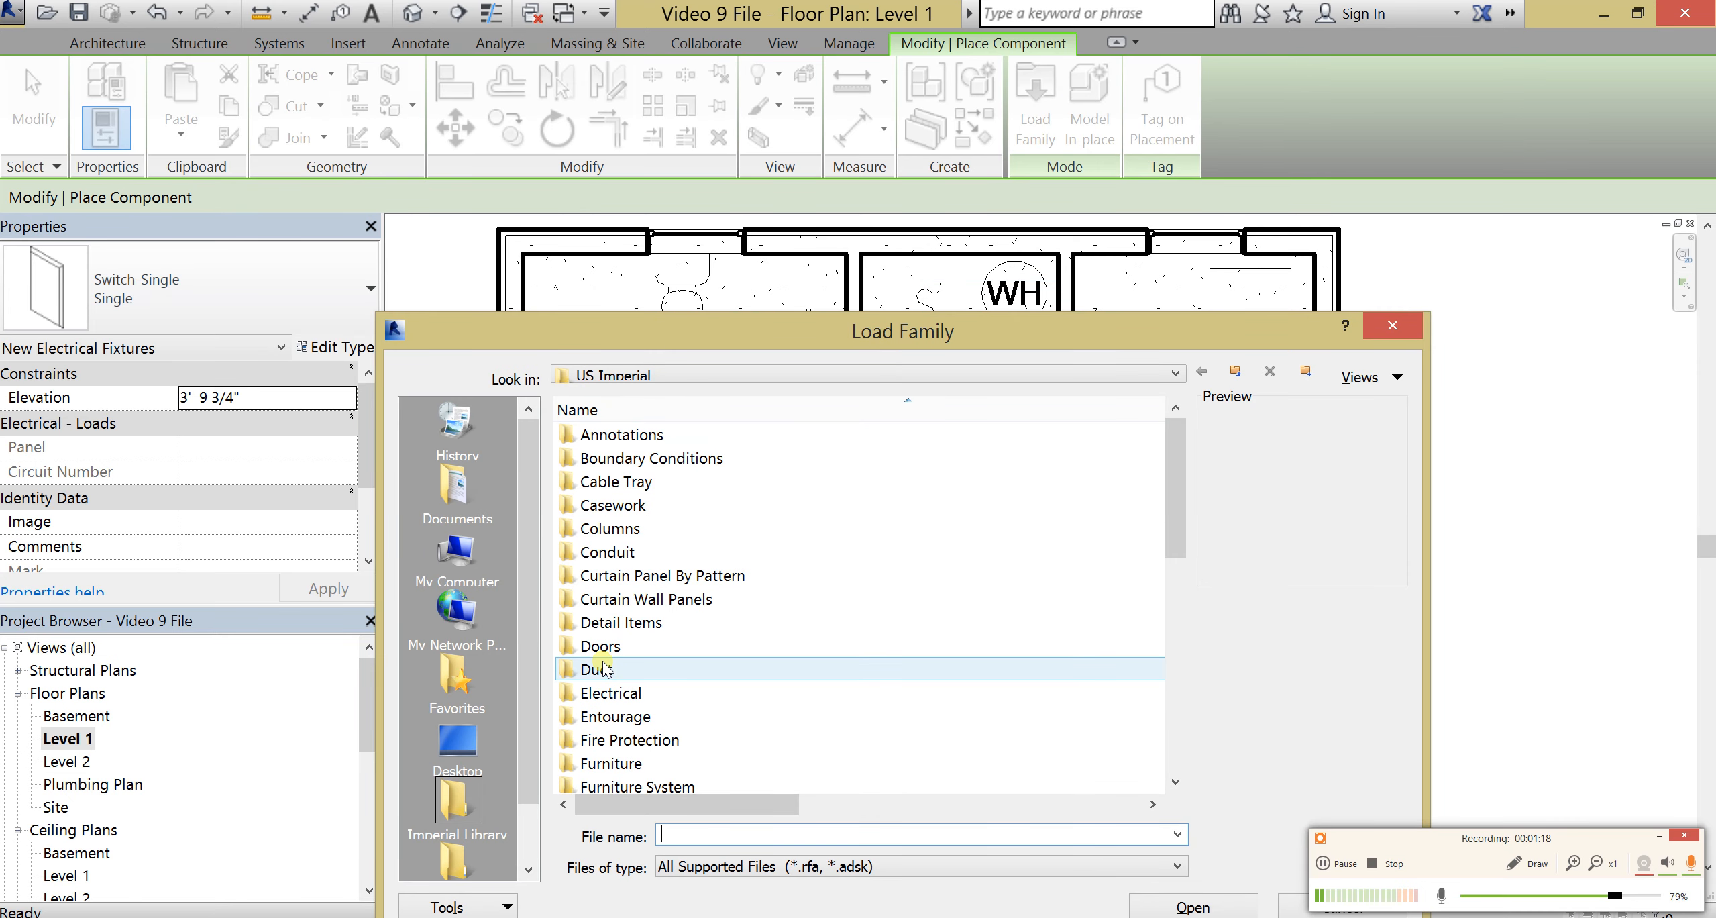
double_click(611, 692)
double_click(611, 434)
double_click(615, 435)
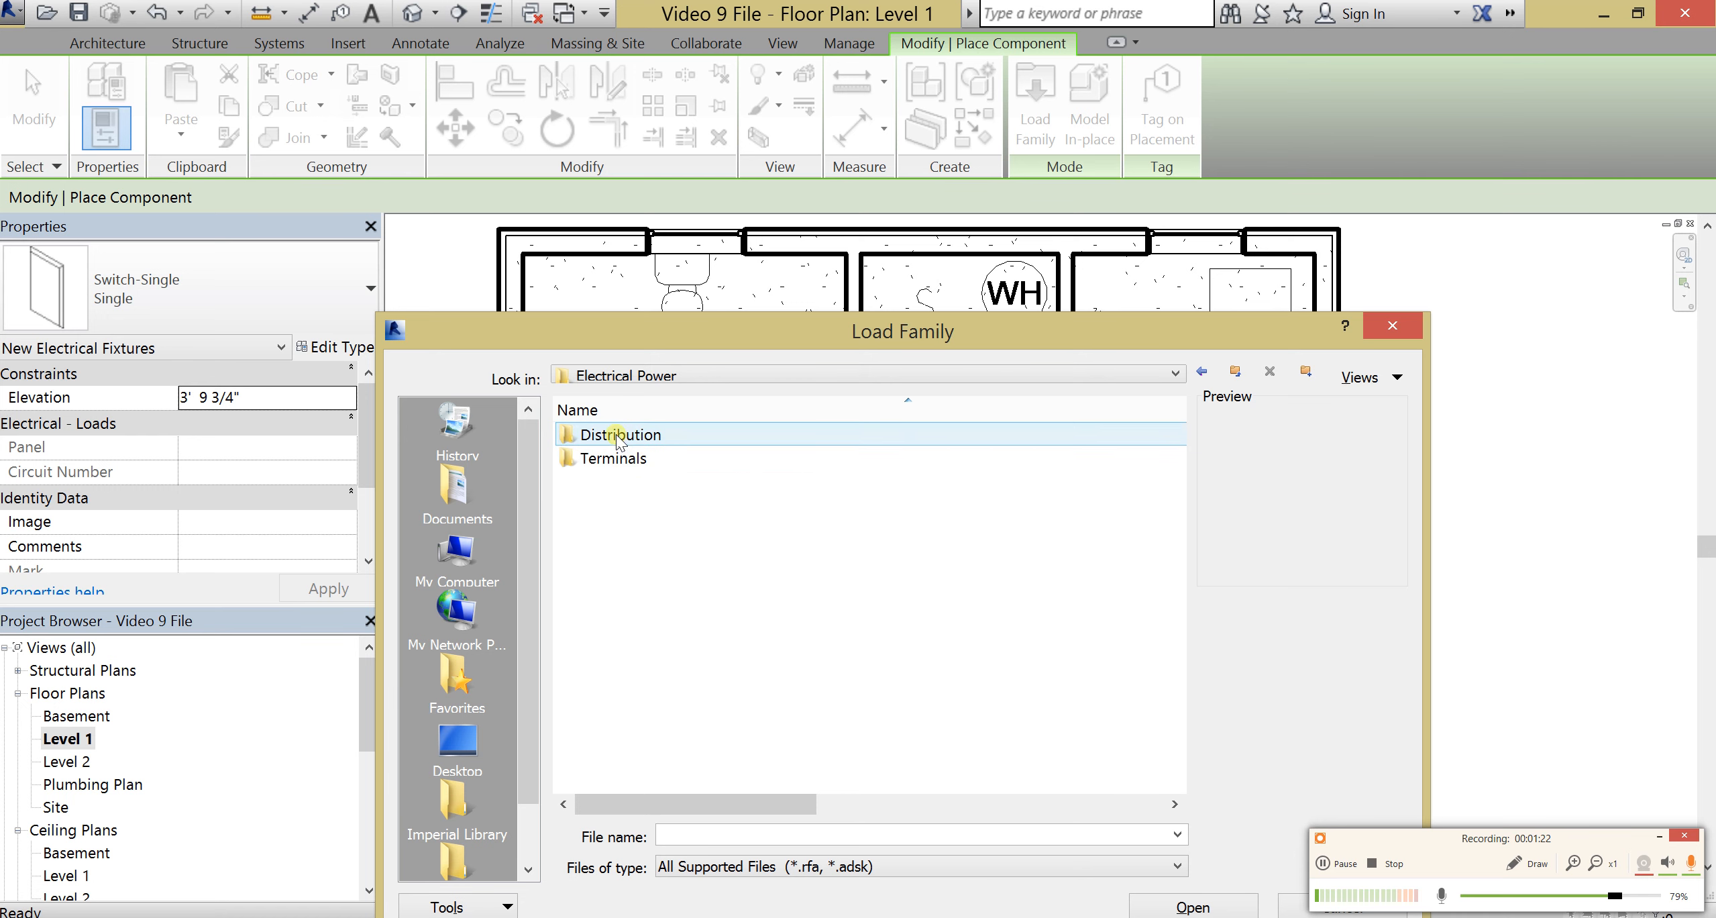
double_click(613, 459)
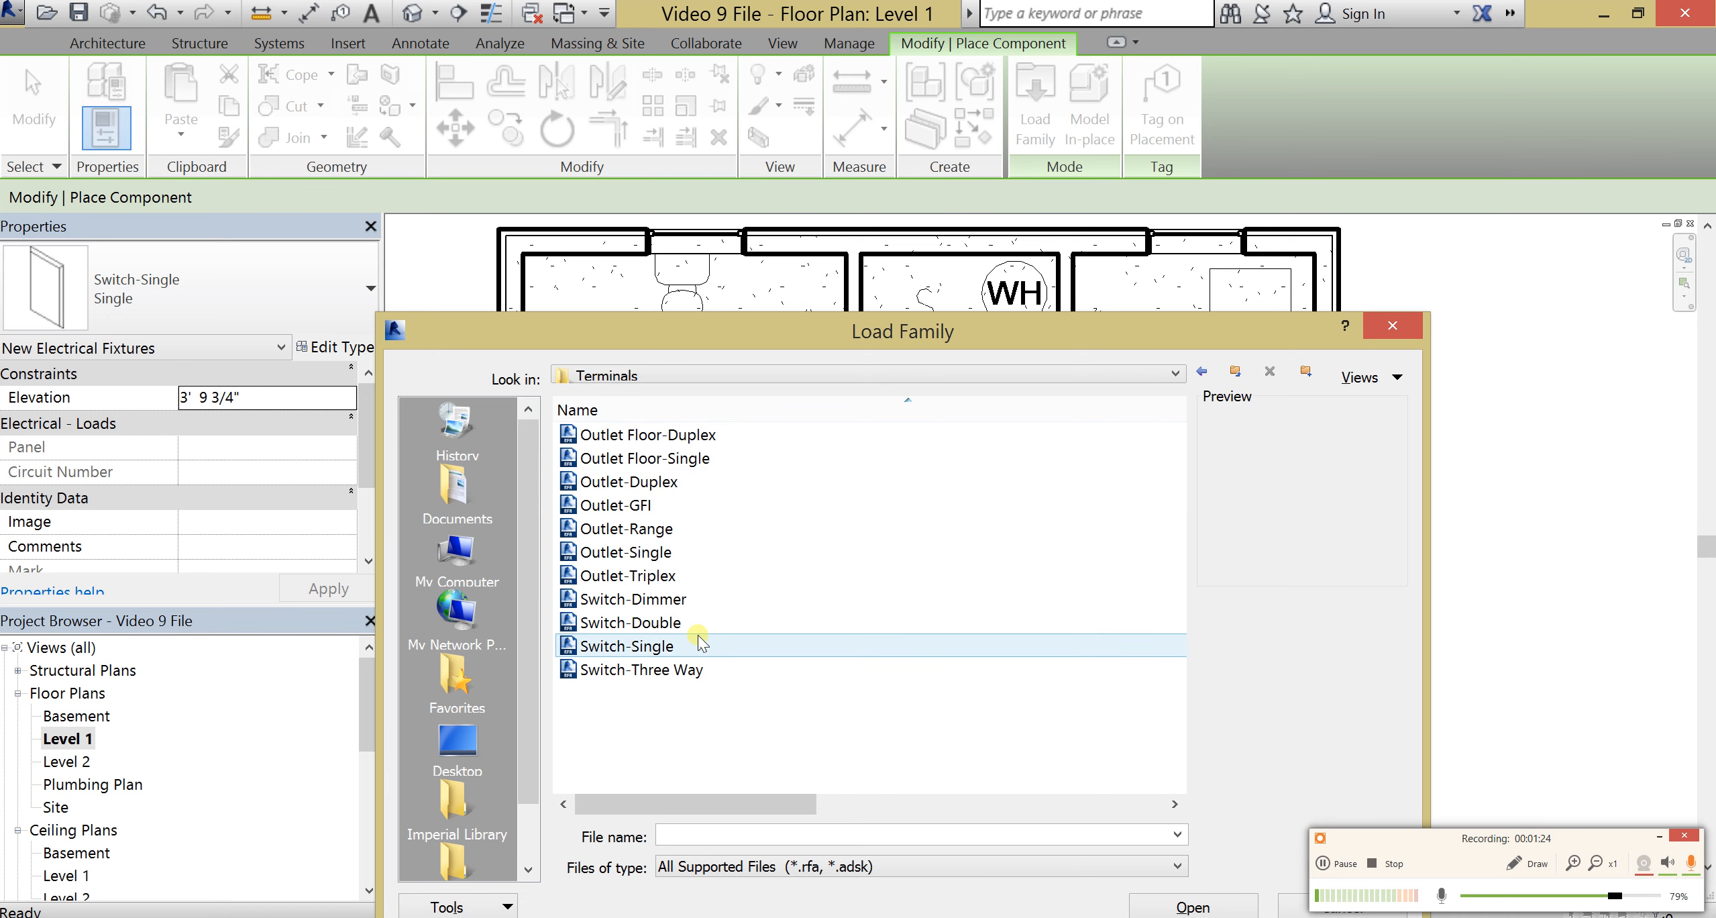
click(662, 671)
double_click(662, 671)
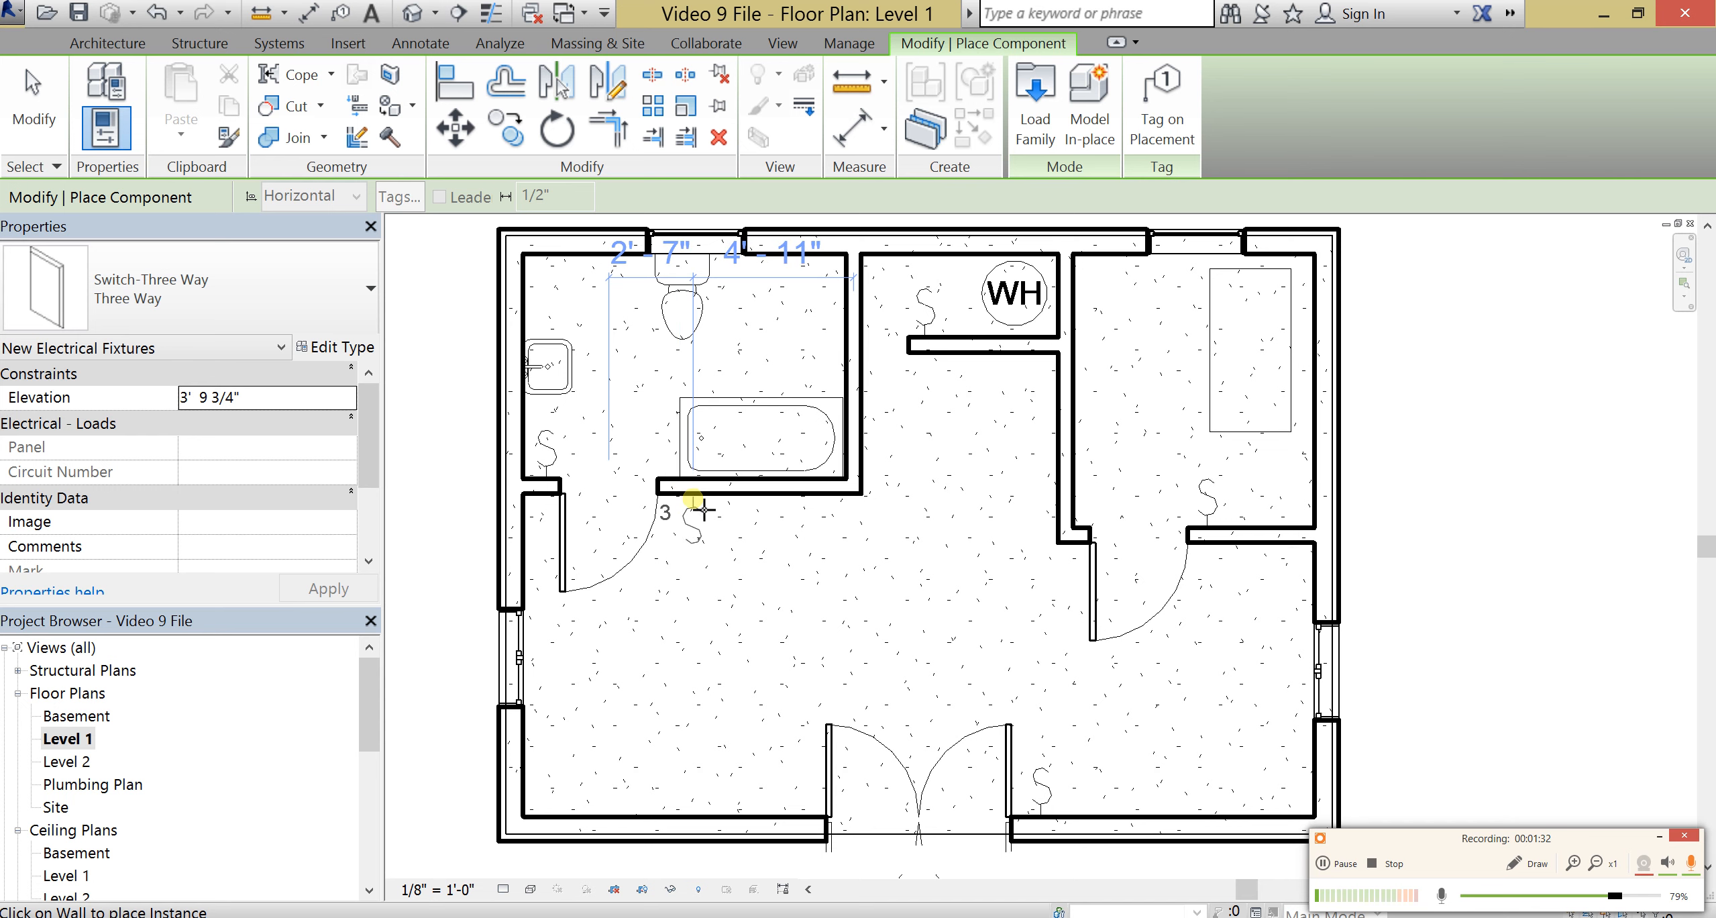
Step: Place three-way switches on the main-room side of the bathroom wall near its door and on the front wall beside the entry doors
click(693, 500)
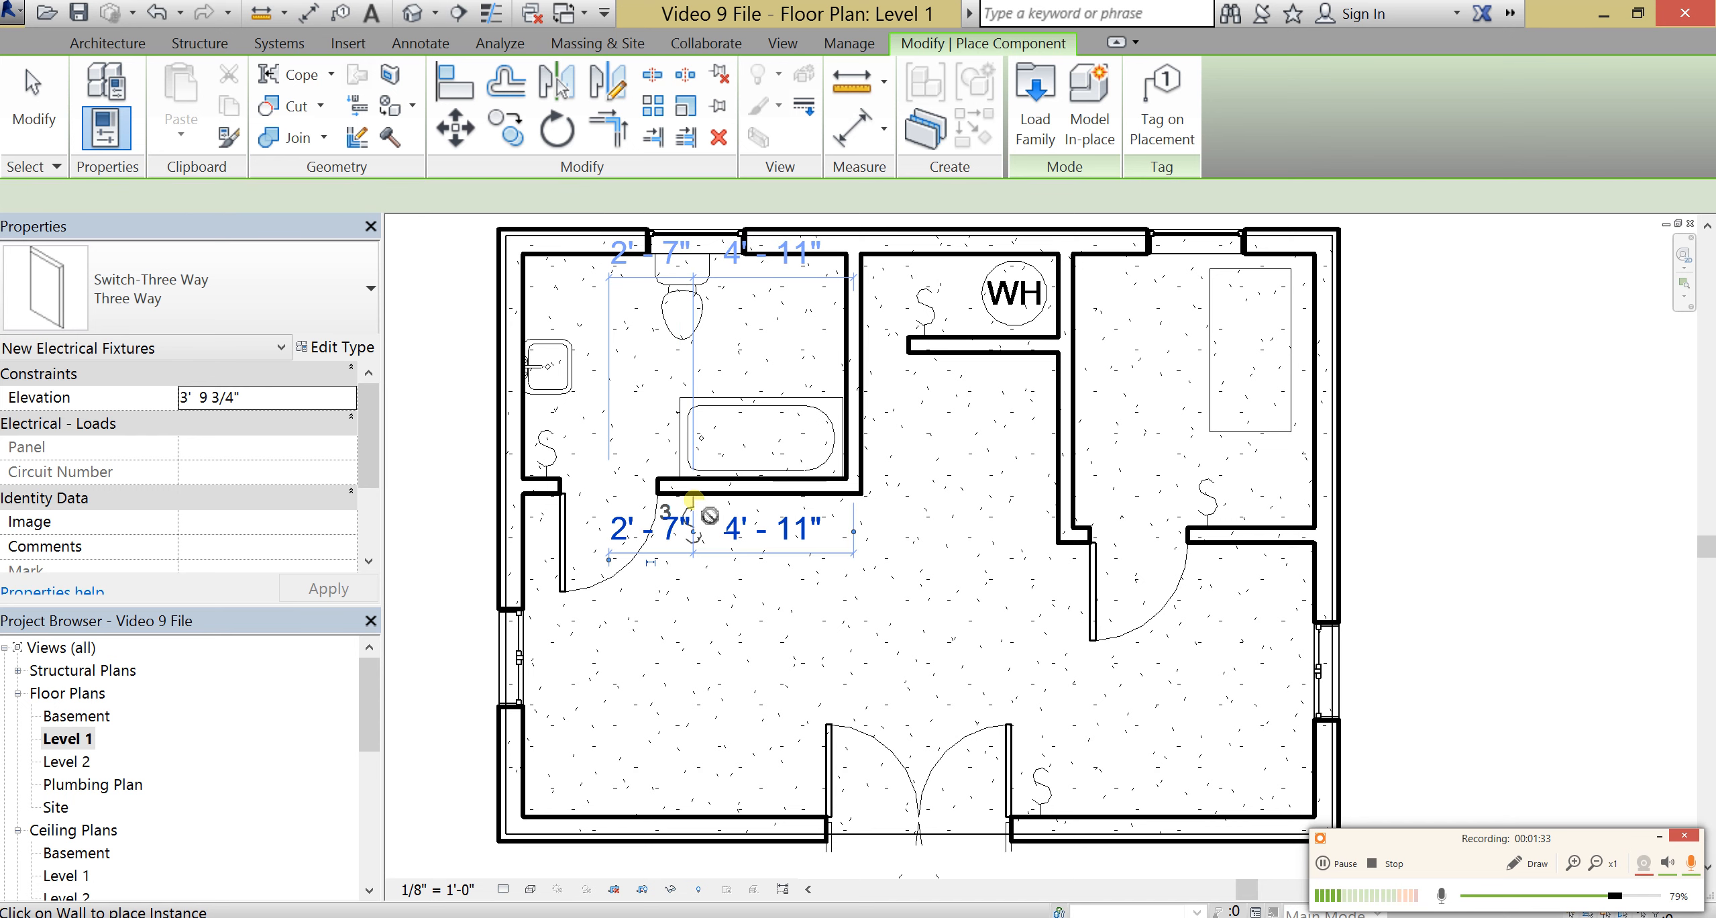
click(1094, 817)
key(Escape)
key(Escape)
Step: Delete the single switch beside the entry doors and move the neighbouring three-way switch into its place
click(1042, 783)
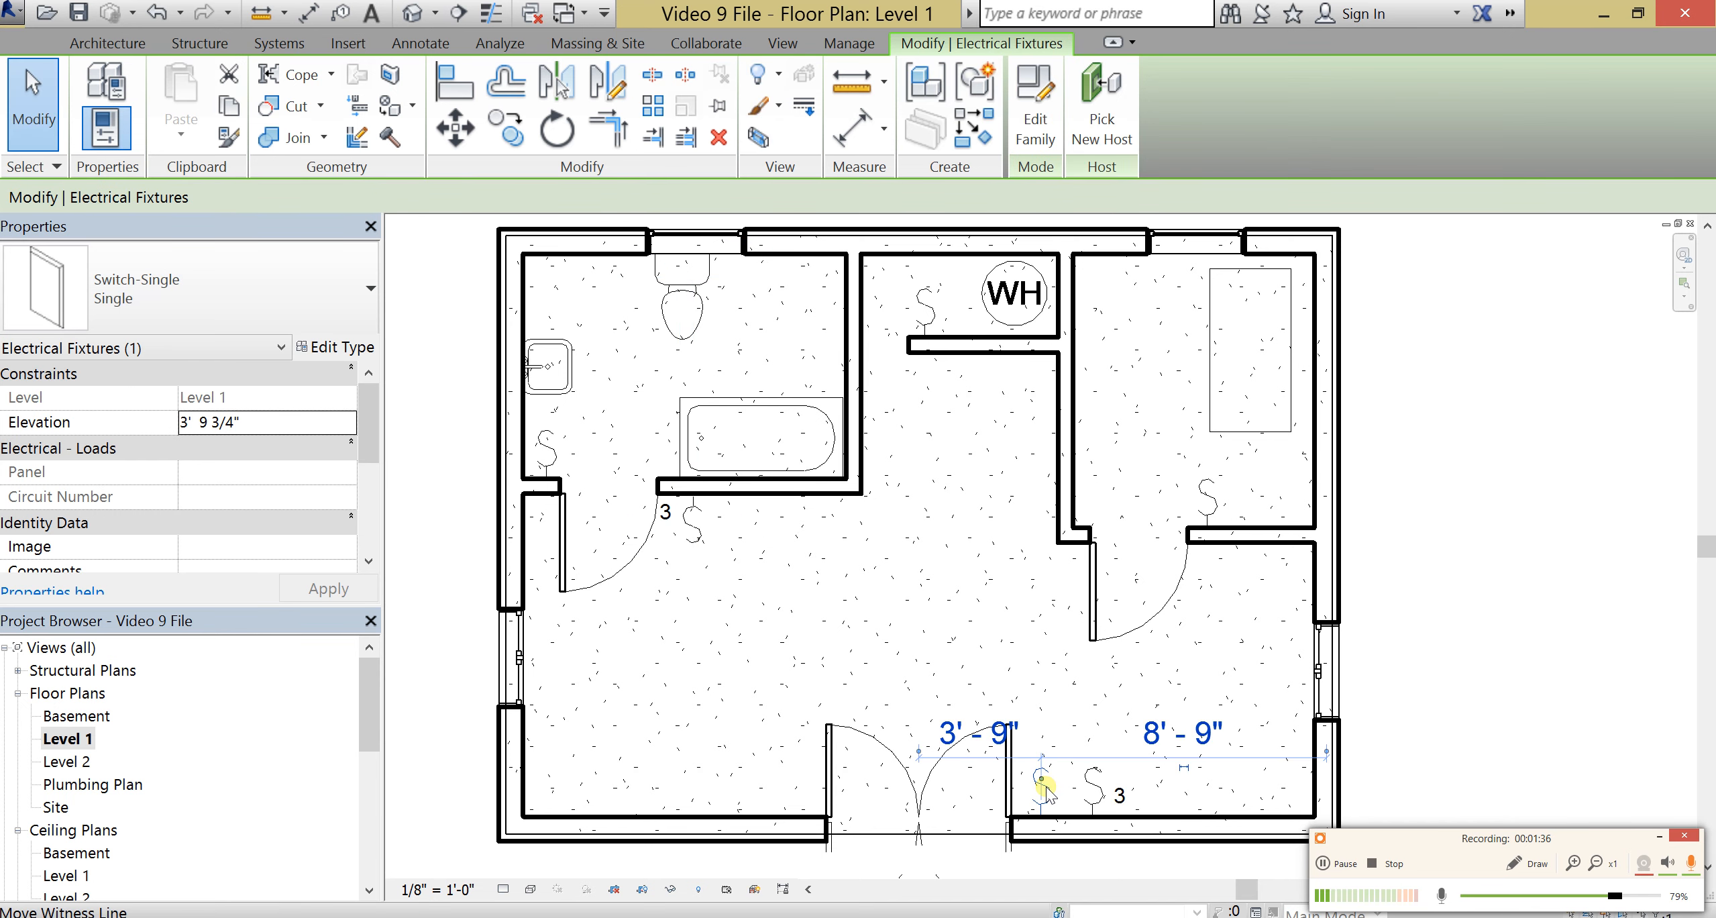
key(Escape)
drag(1093, 788, 1057, 802)
click(996, 644)
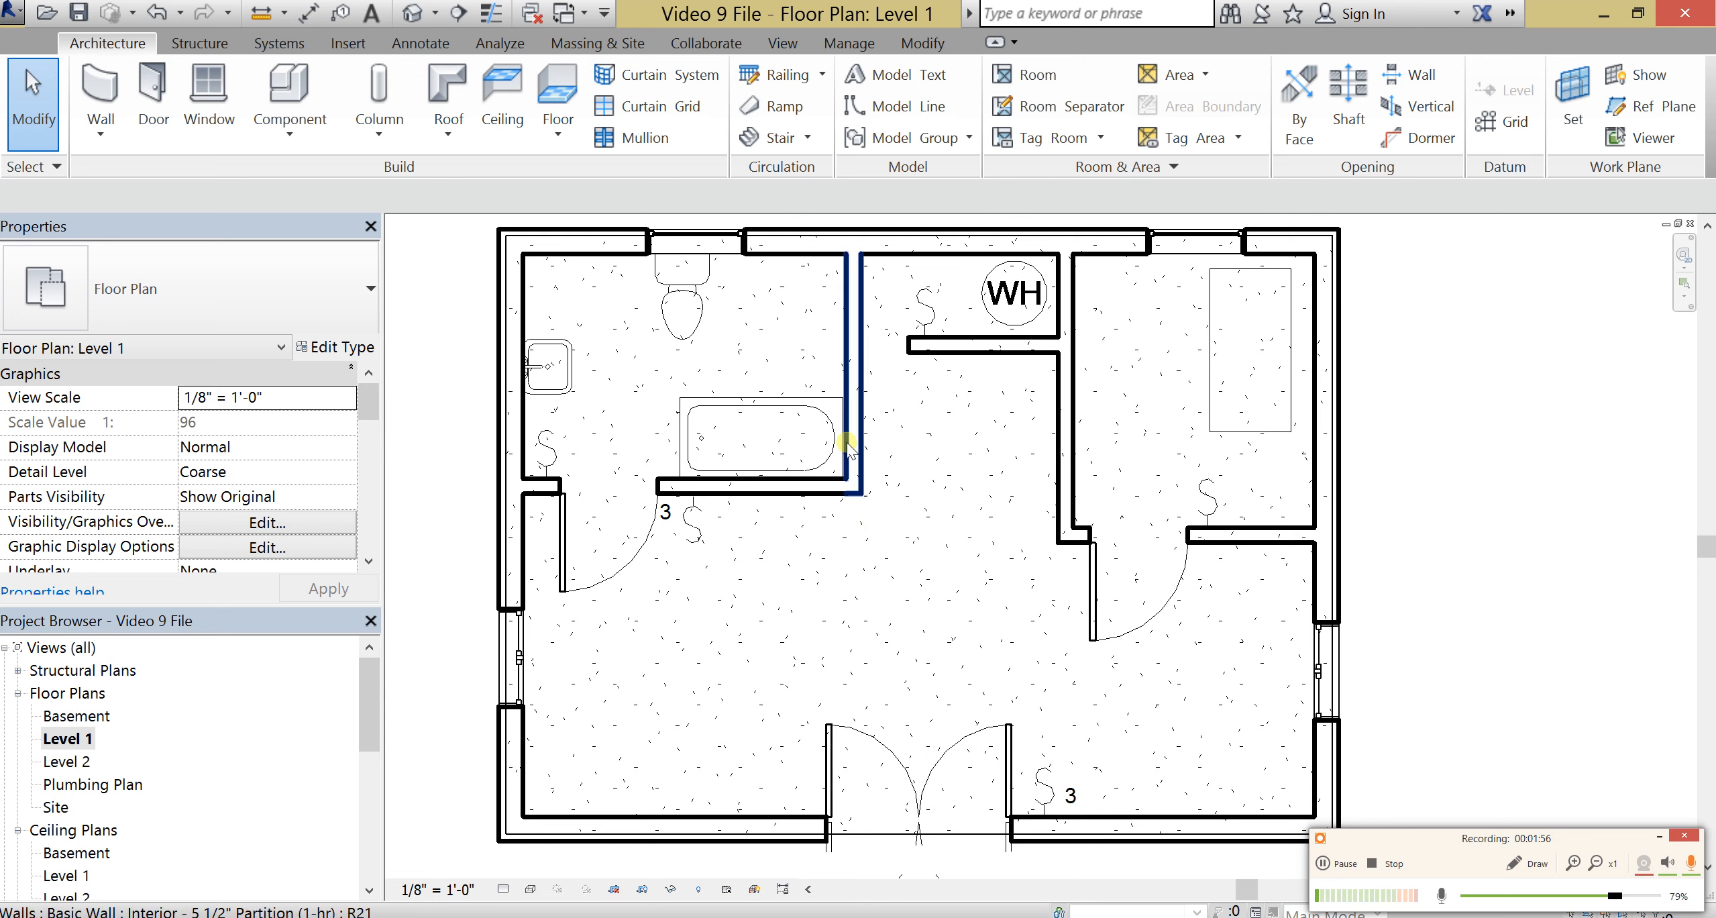
Step: Load the Electrical Panel family from the Electrical > Architectural > Electrical Power > Distribution library folder
click(285, 84)
click(1032, 125)
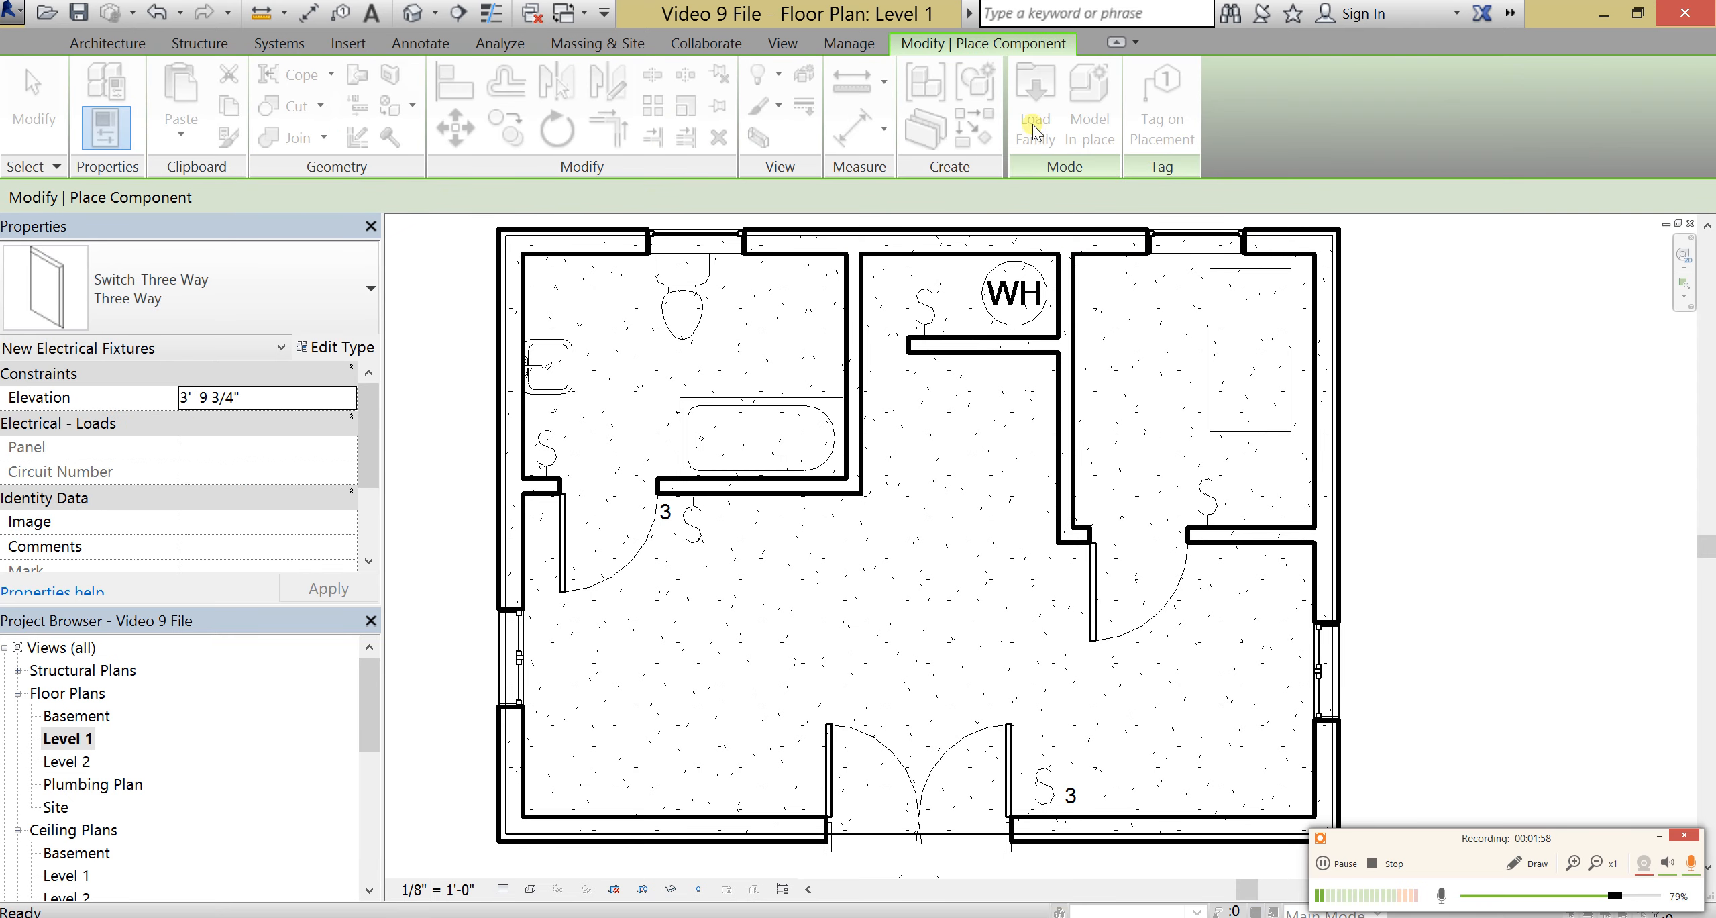
double_click(627, 690)
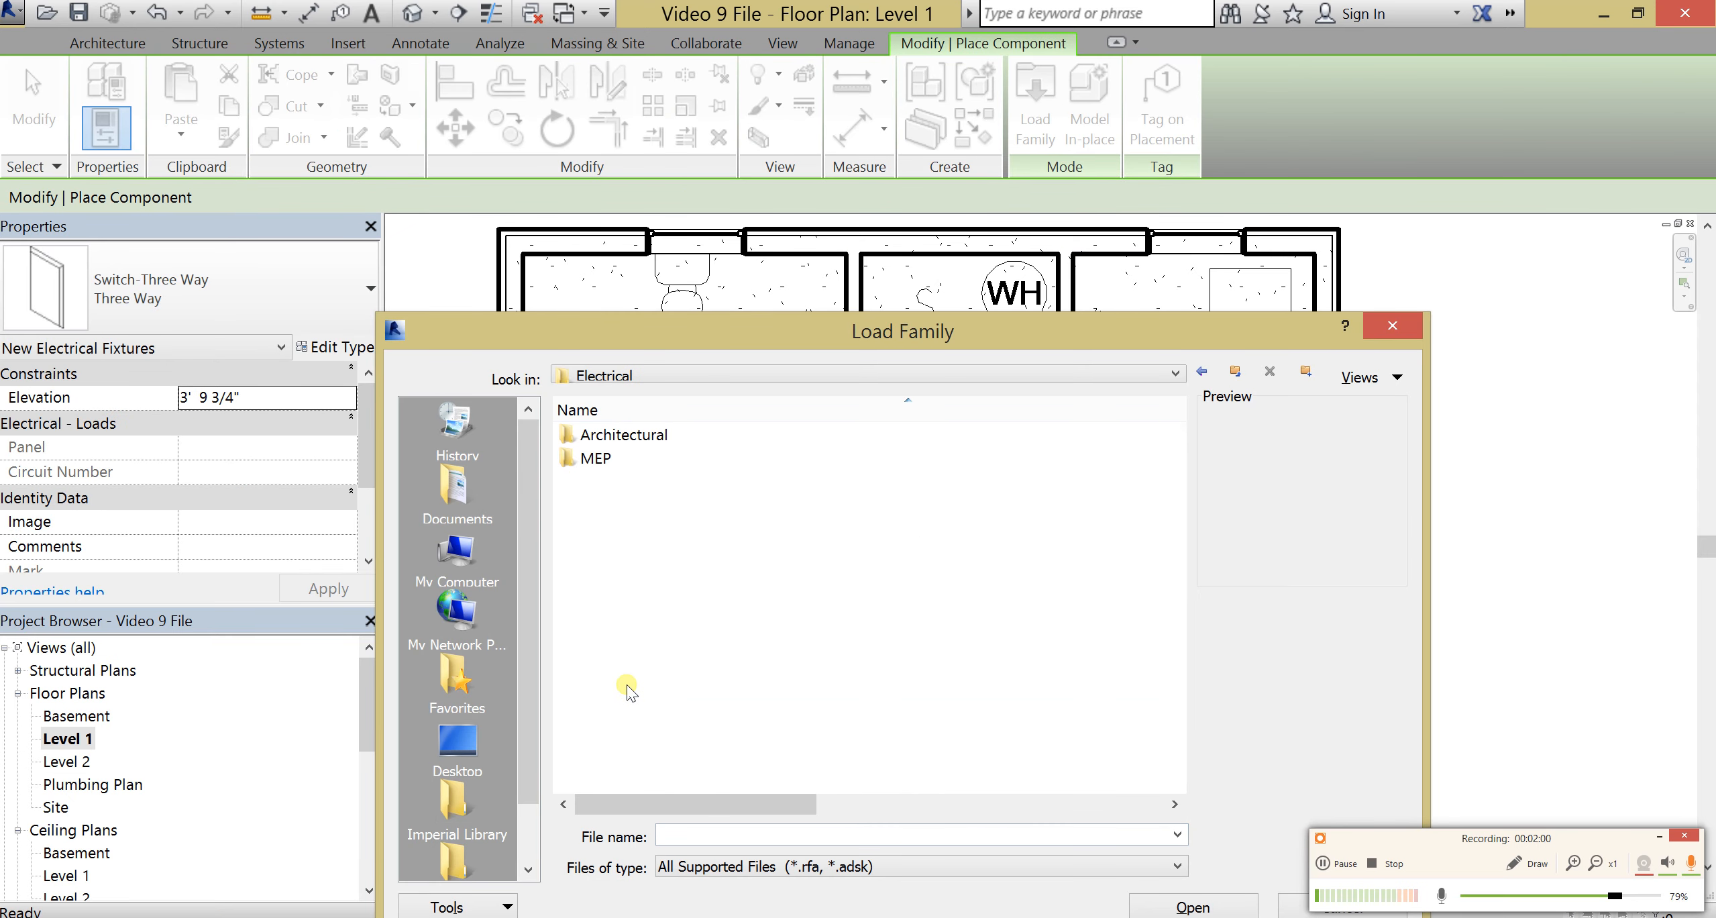
double_click(617, 437)
double_click(617, 439)
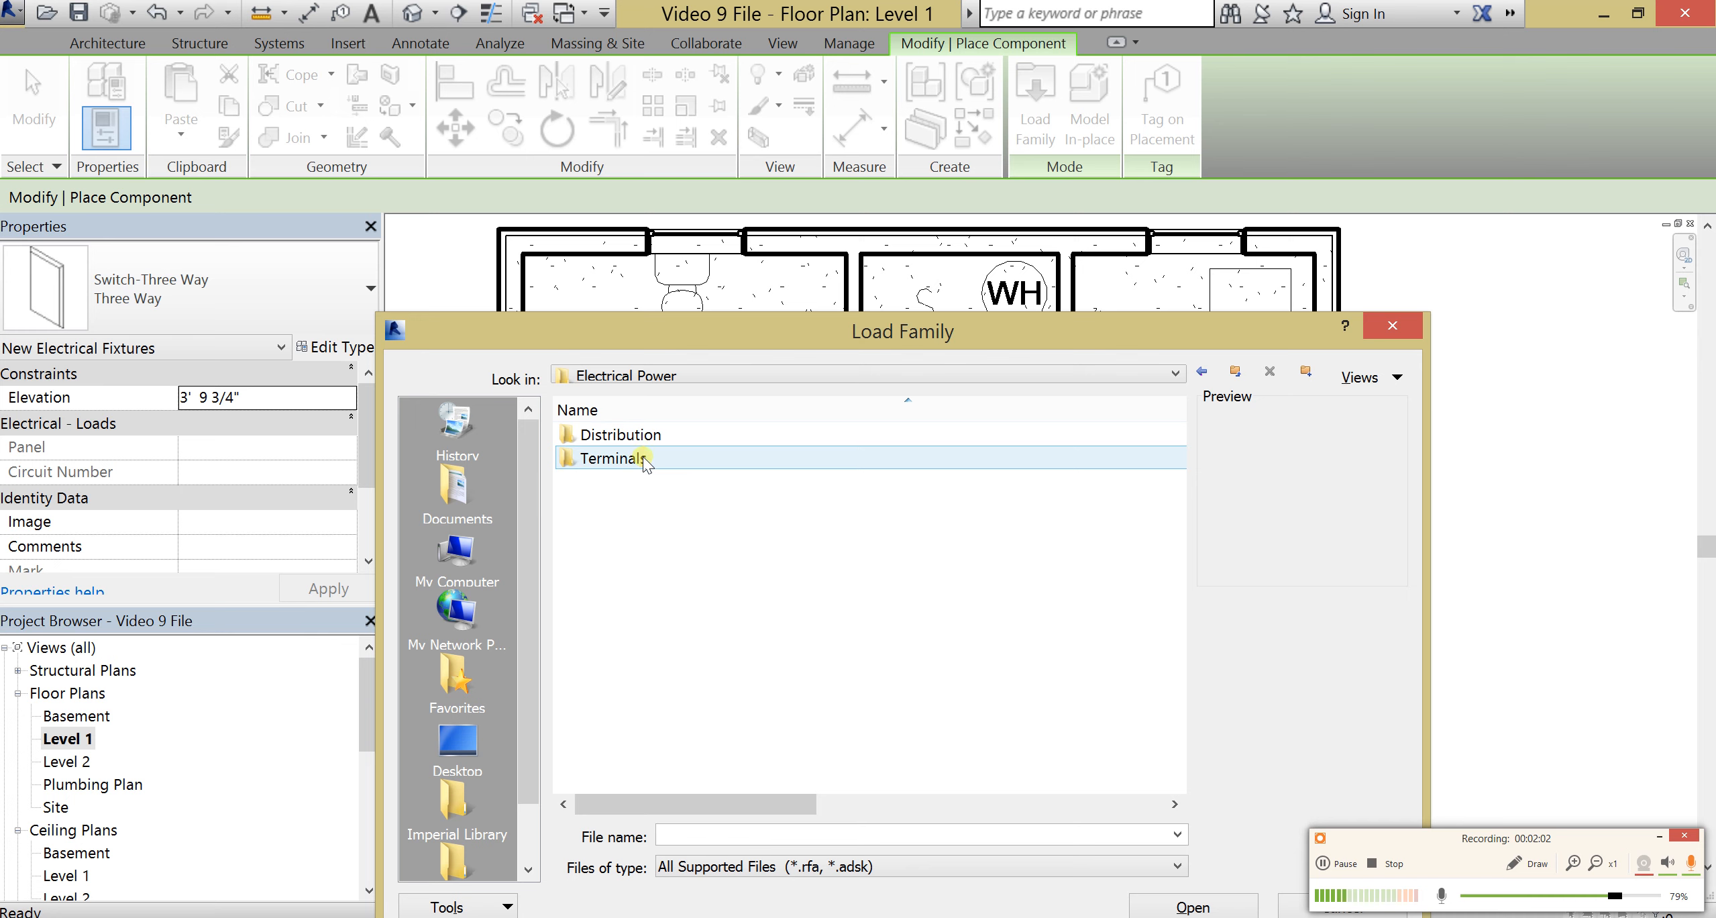
double_click(643, 438)
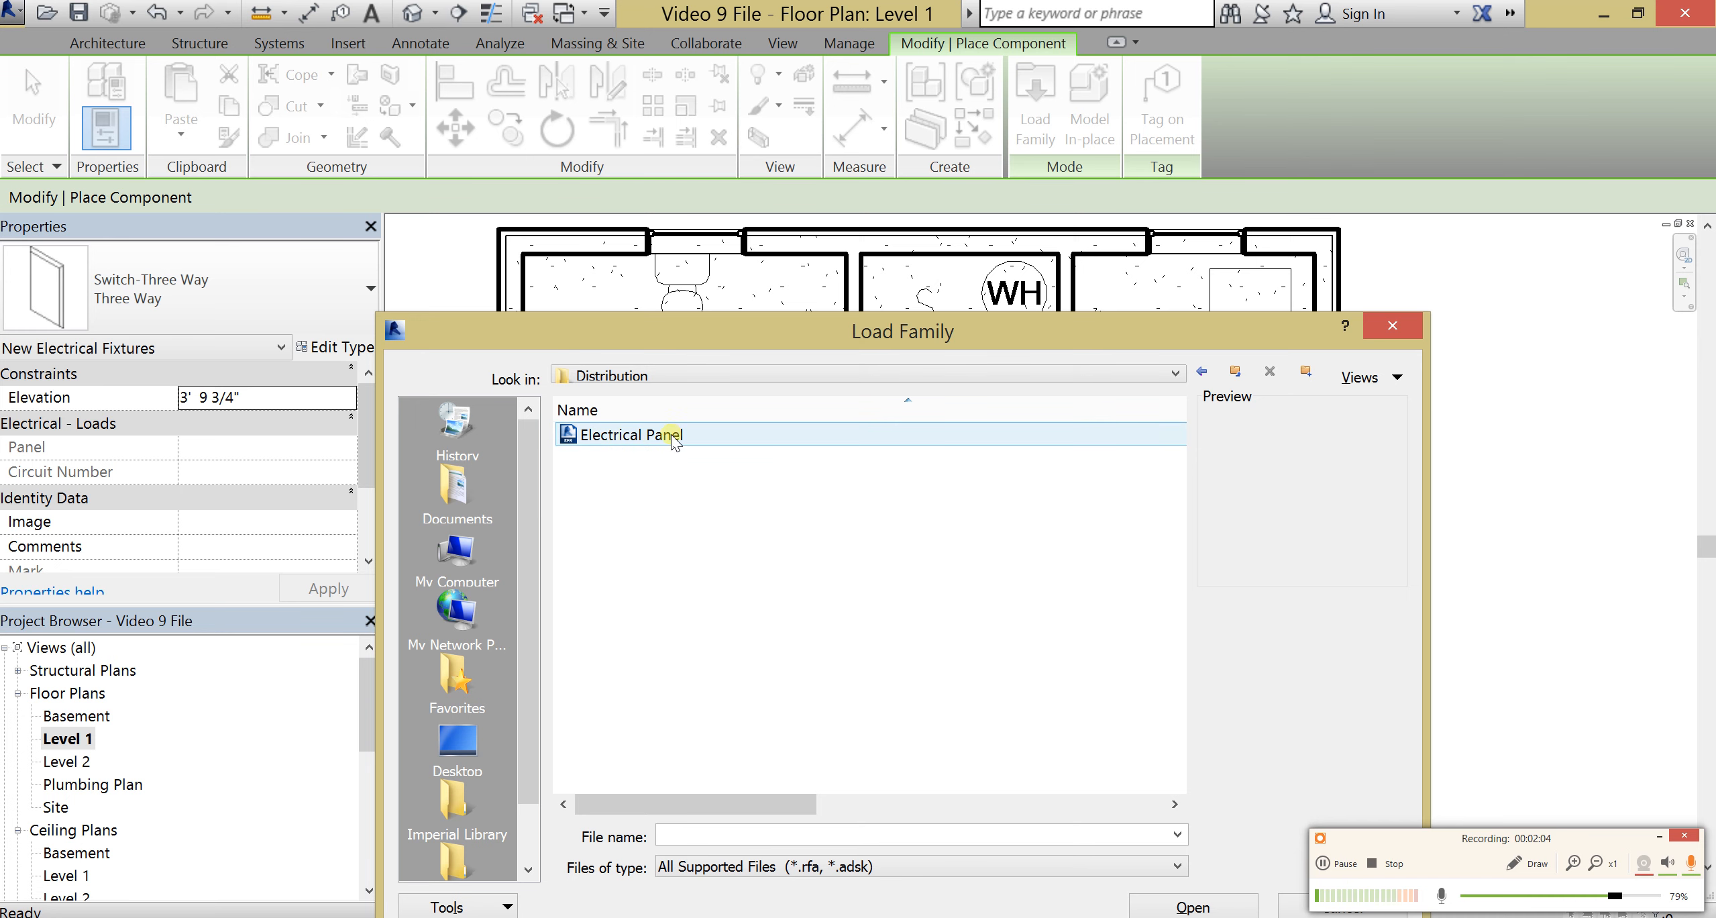
double_click(635, 436)
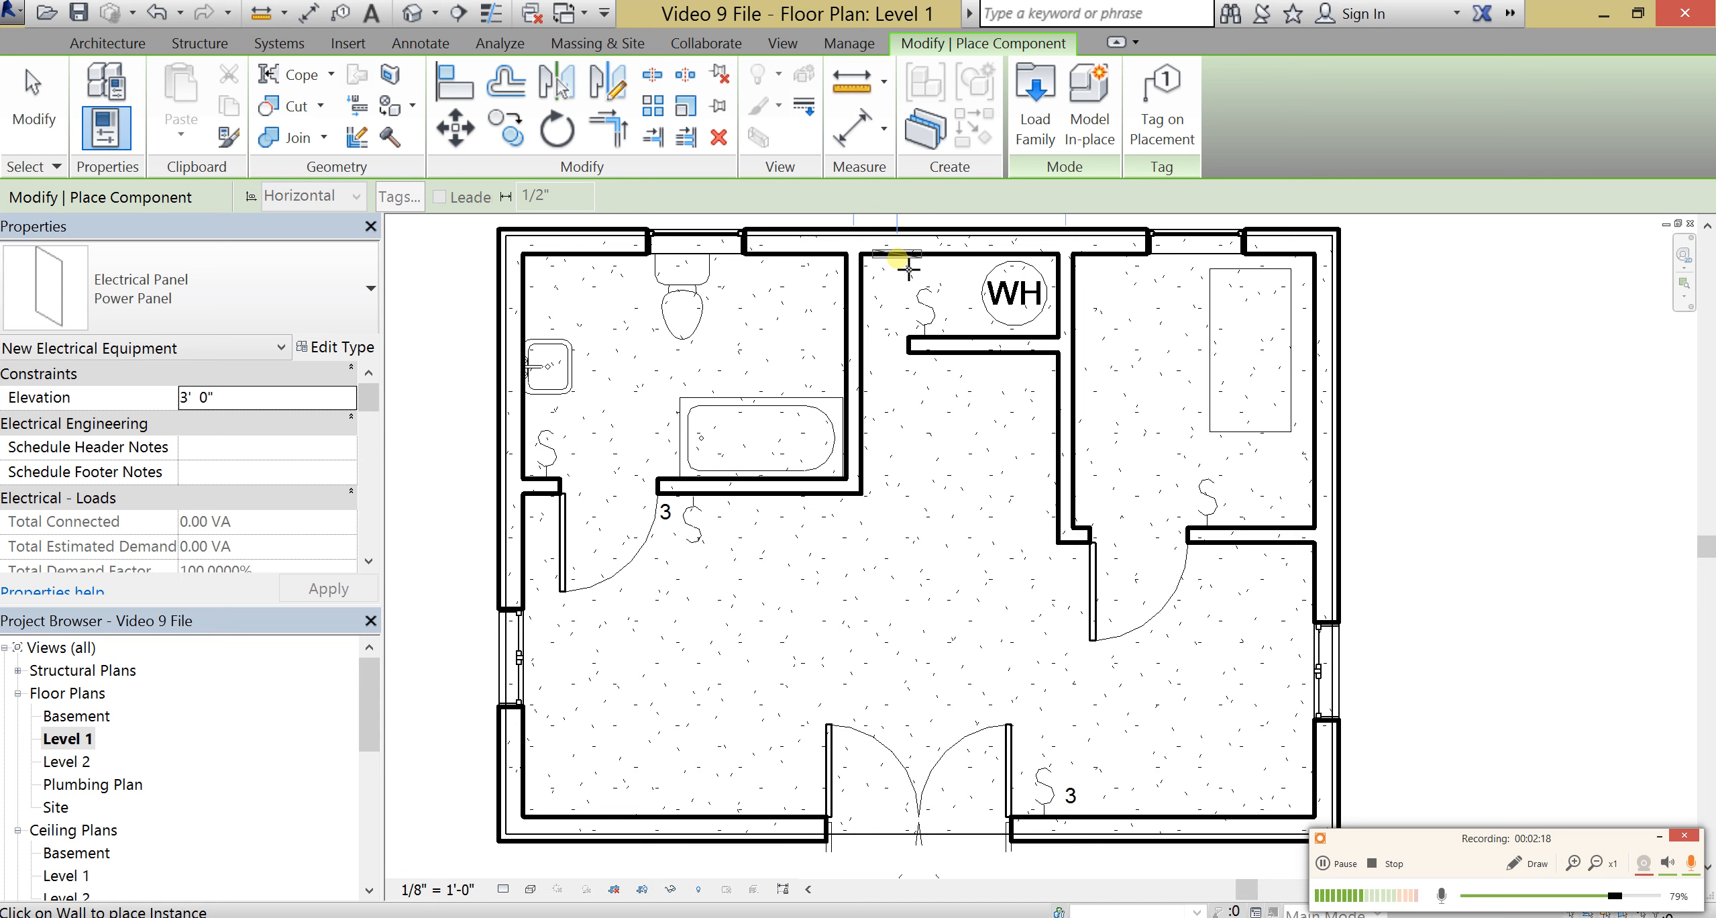
Step: Place the electrical panel on the exterior wall inside the water heater closet, between the bathroom wall and the heater
click(951, 269)
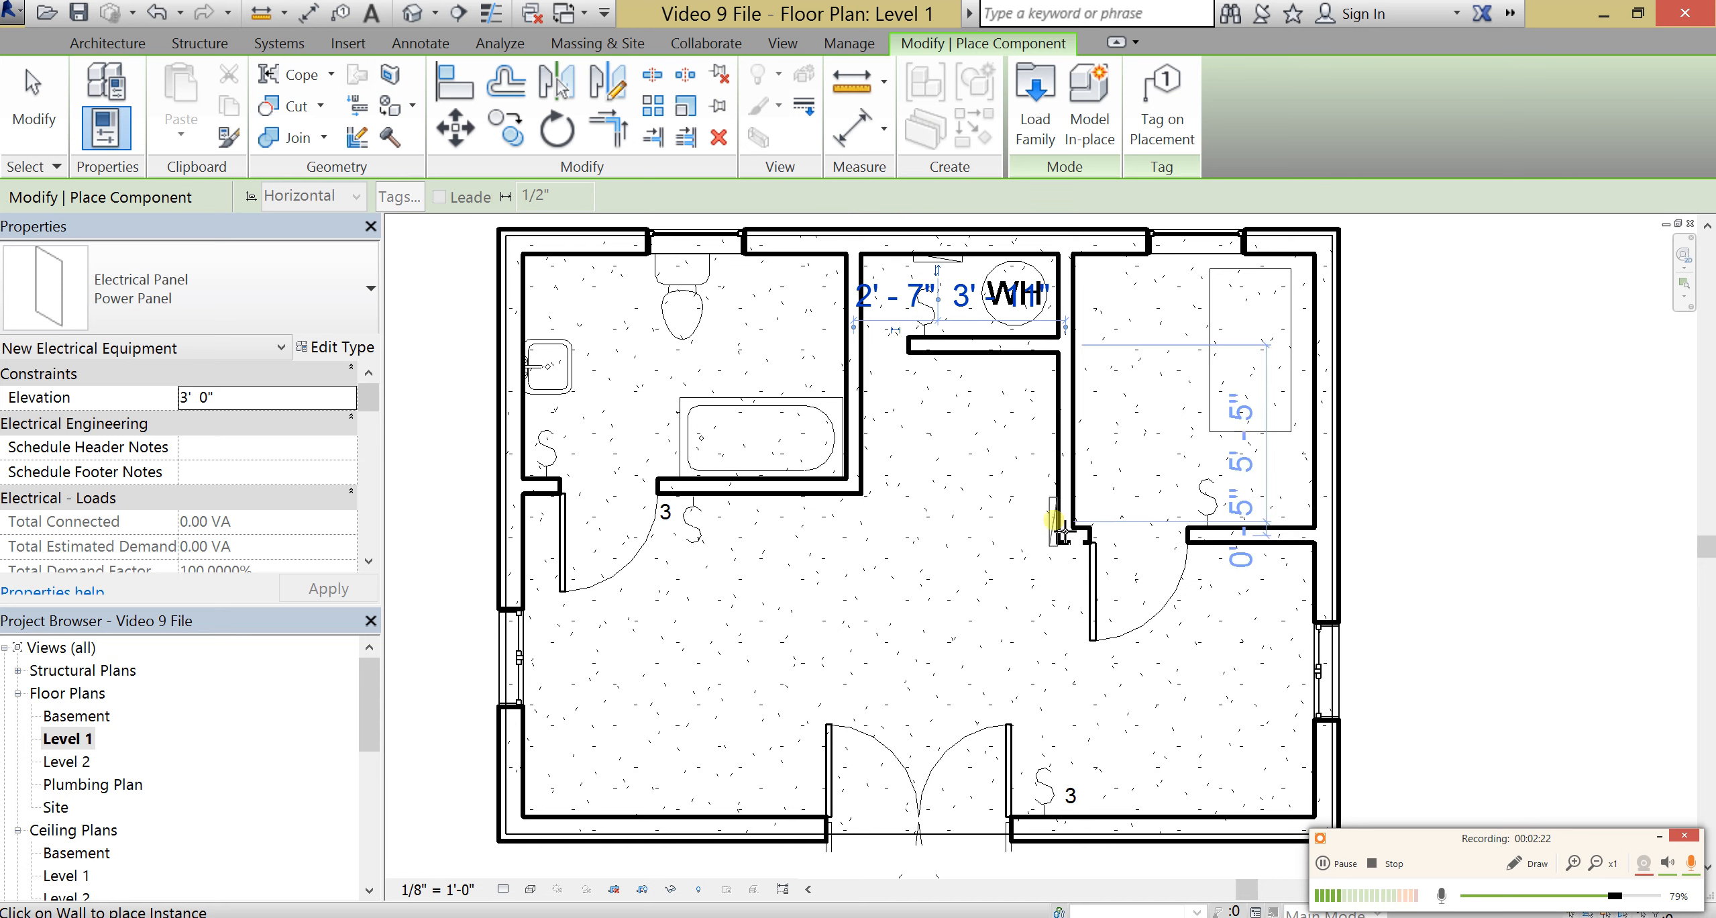
key(Escape)
key(Escape)
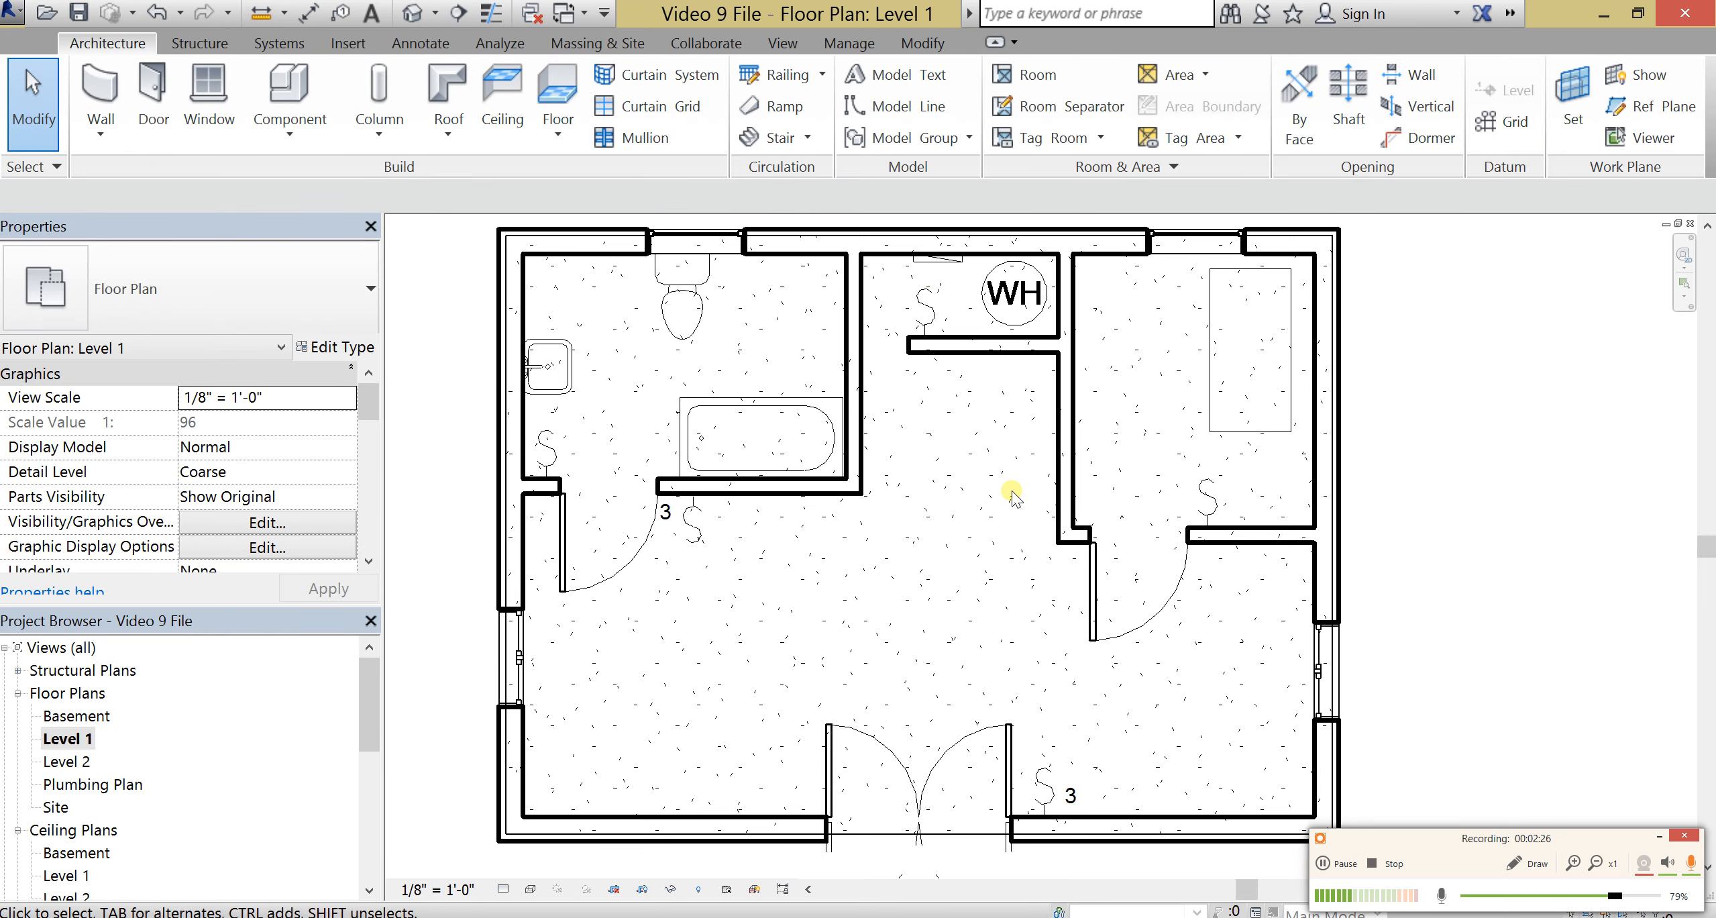
Step: Load the Outlet-Duplex family from the Electrical > Architectural > Electrical Power > Terminals library folder
click(289, 101)
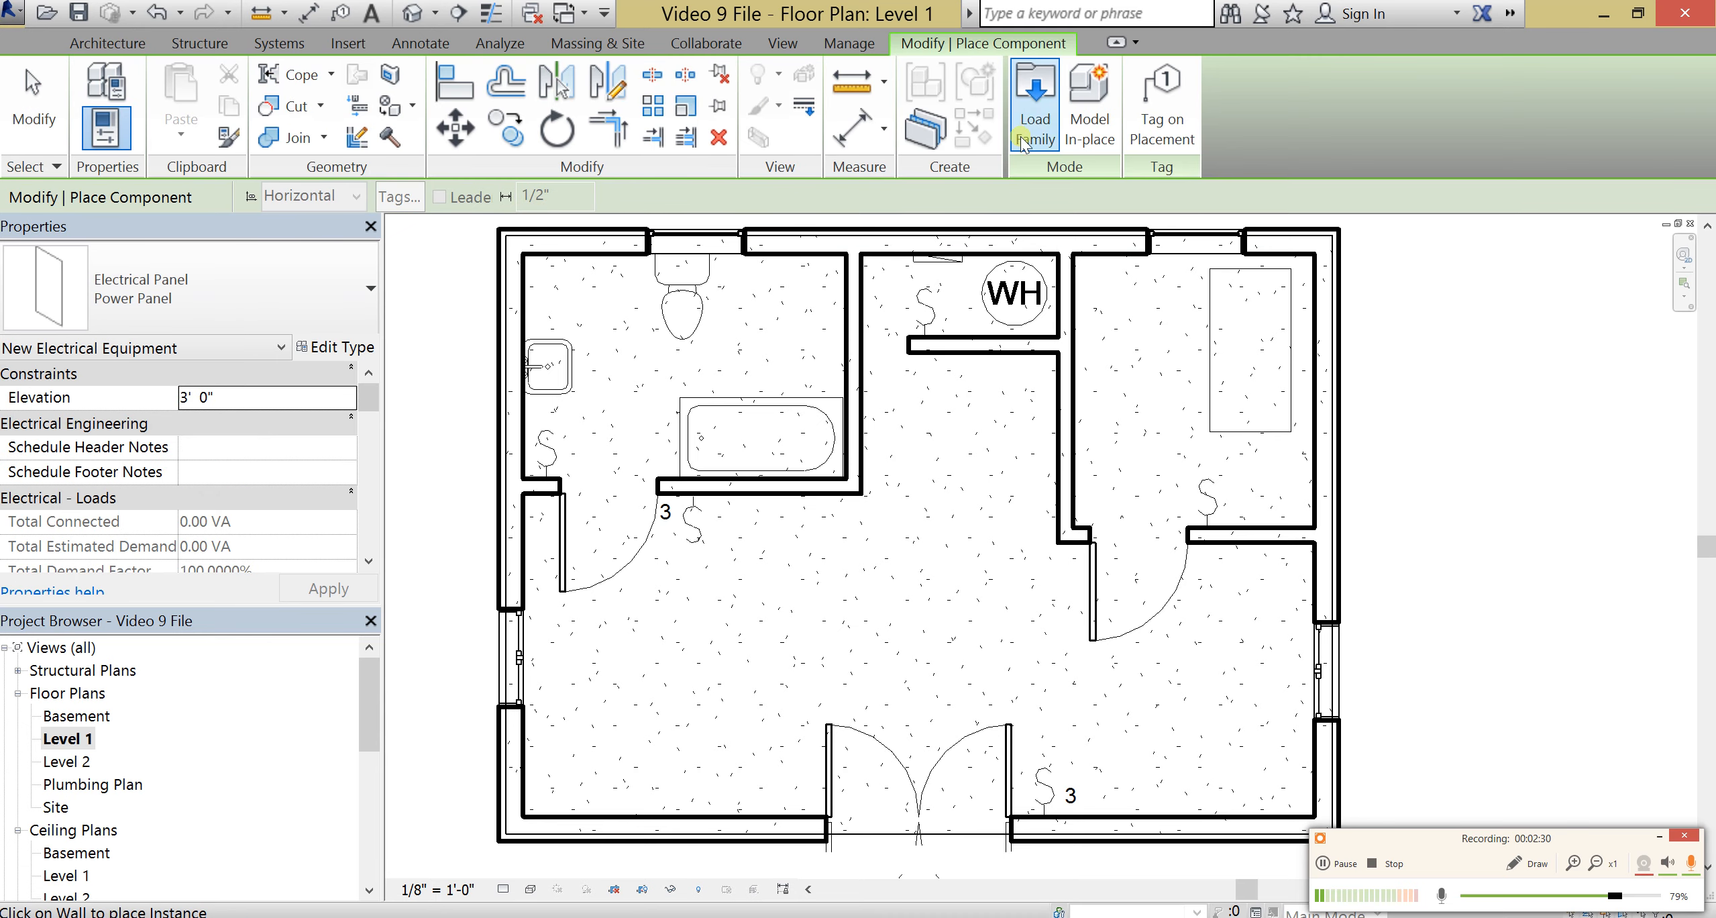
click(1033, 121)
click(643, 693)
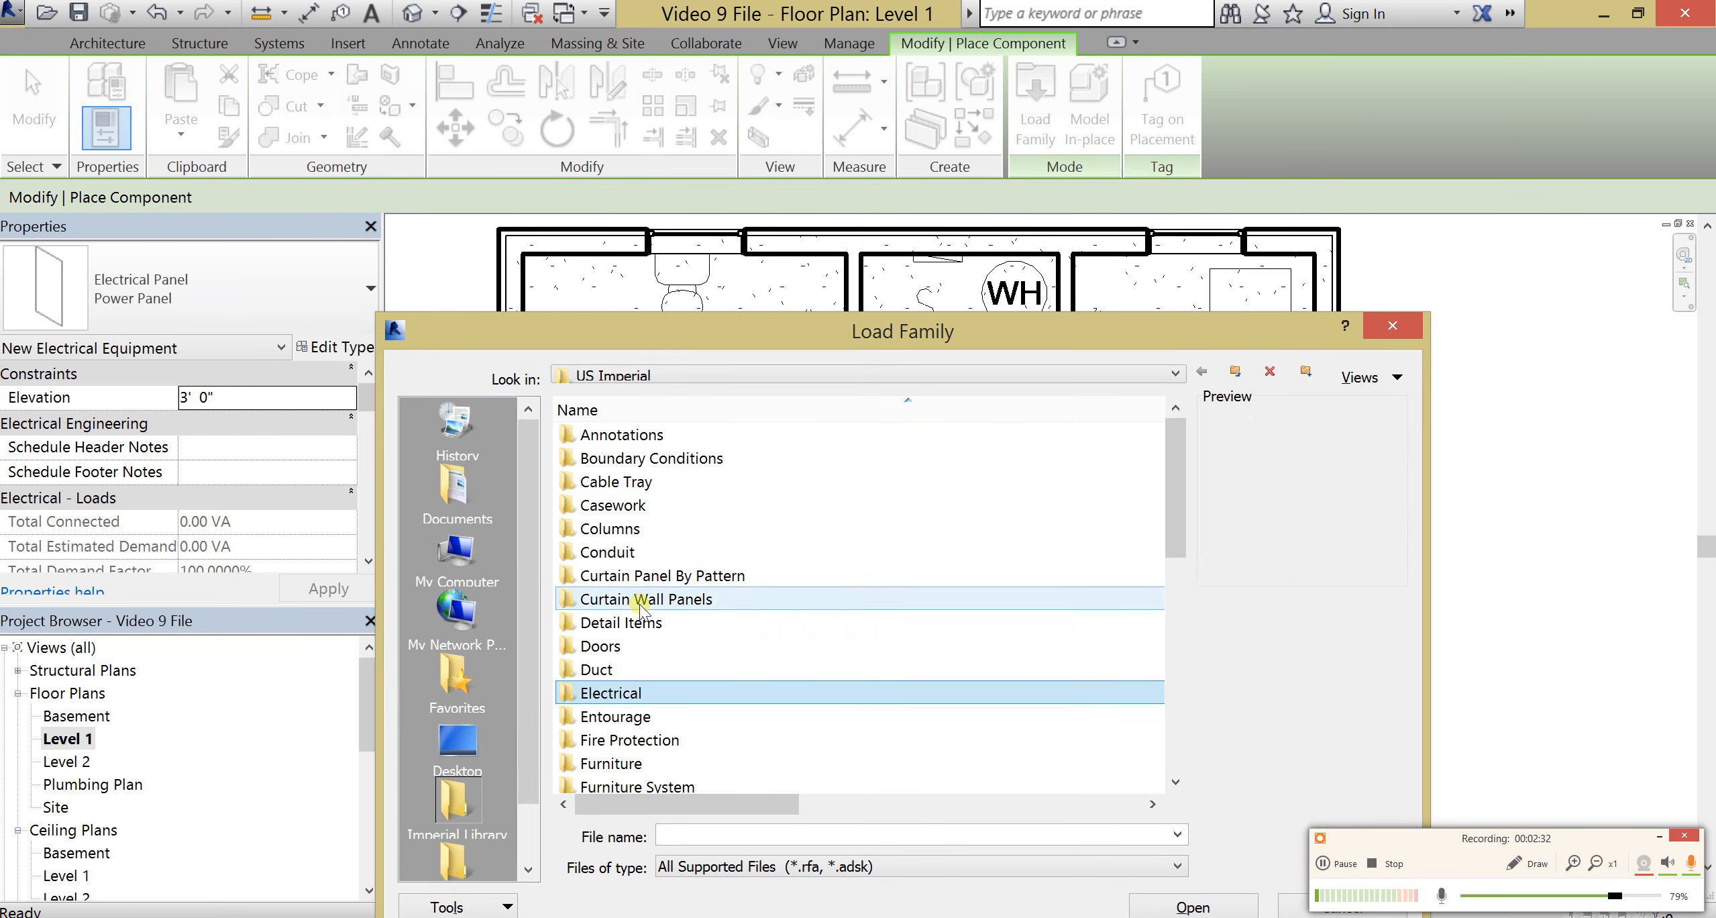
double_click(657, 697)
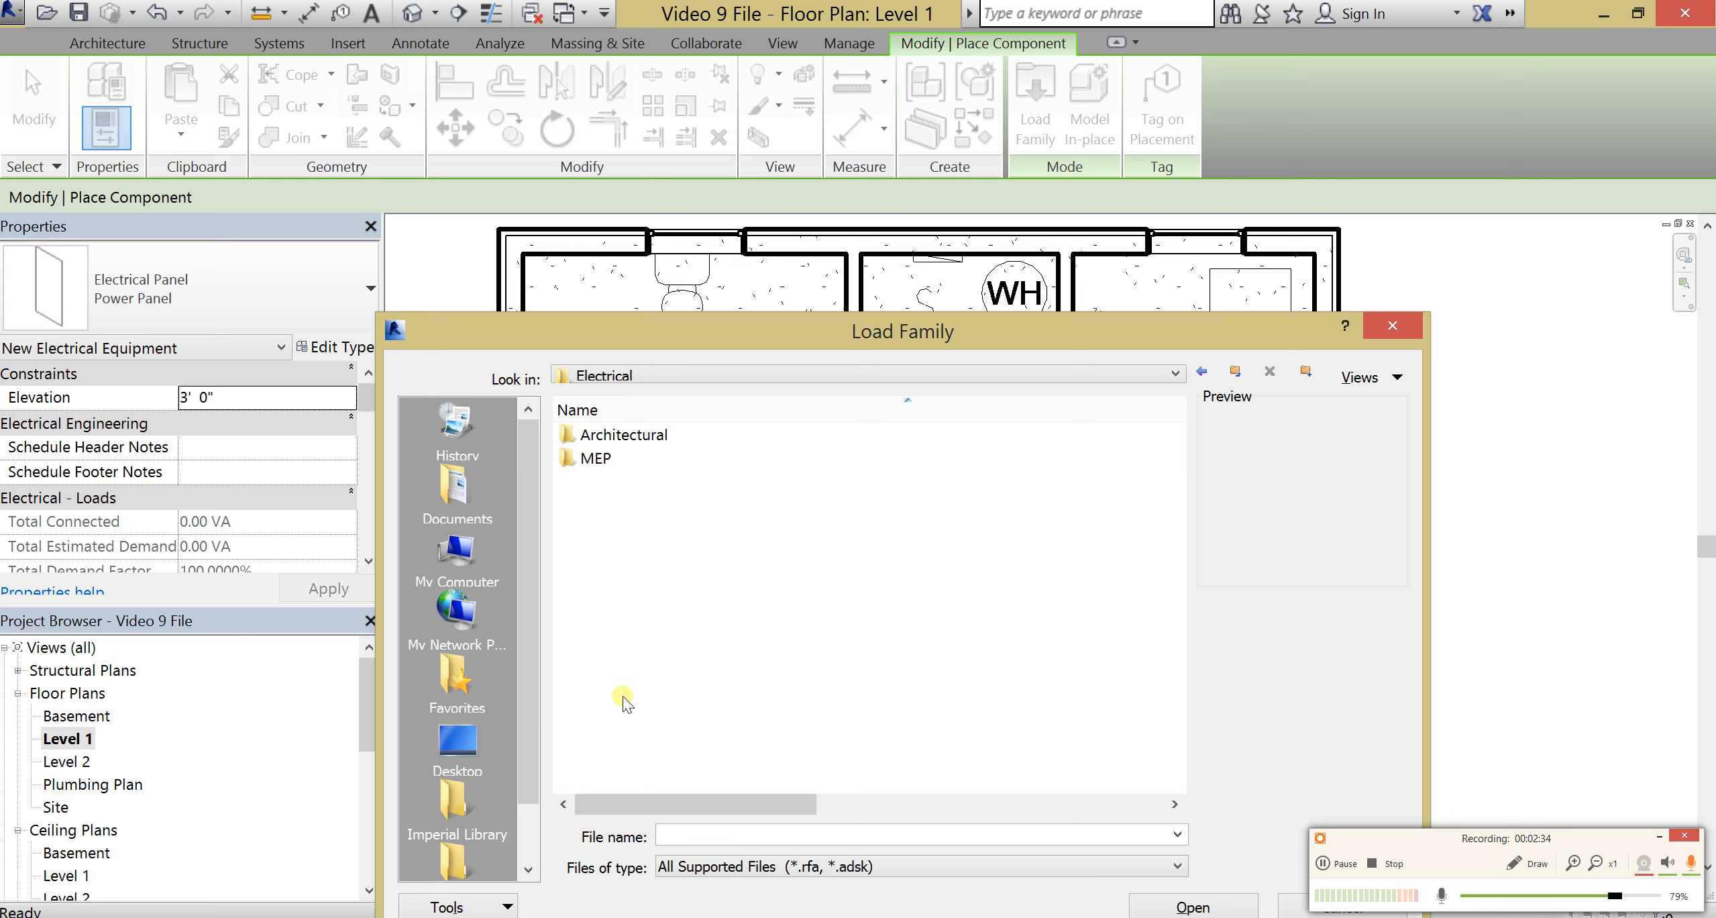
double_click(627, 438)
double_click(626, 437)
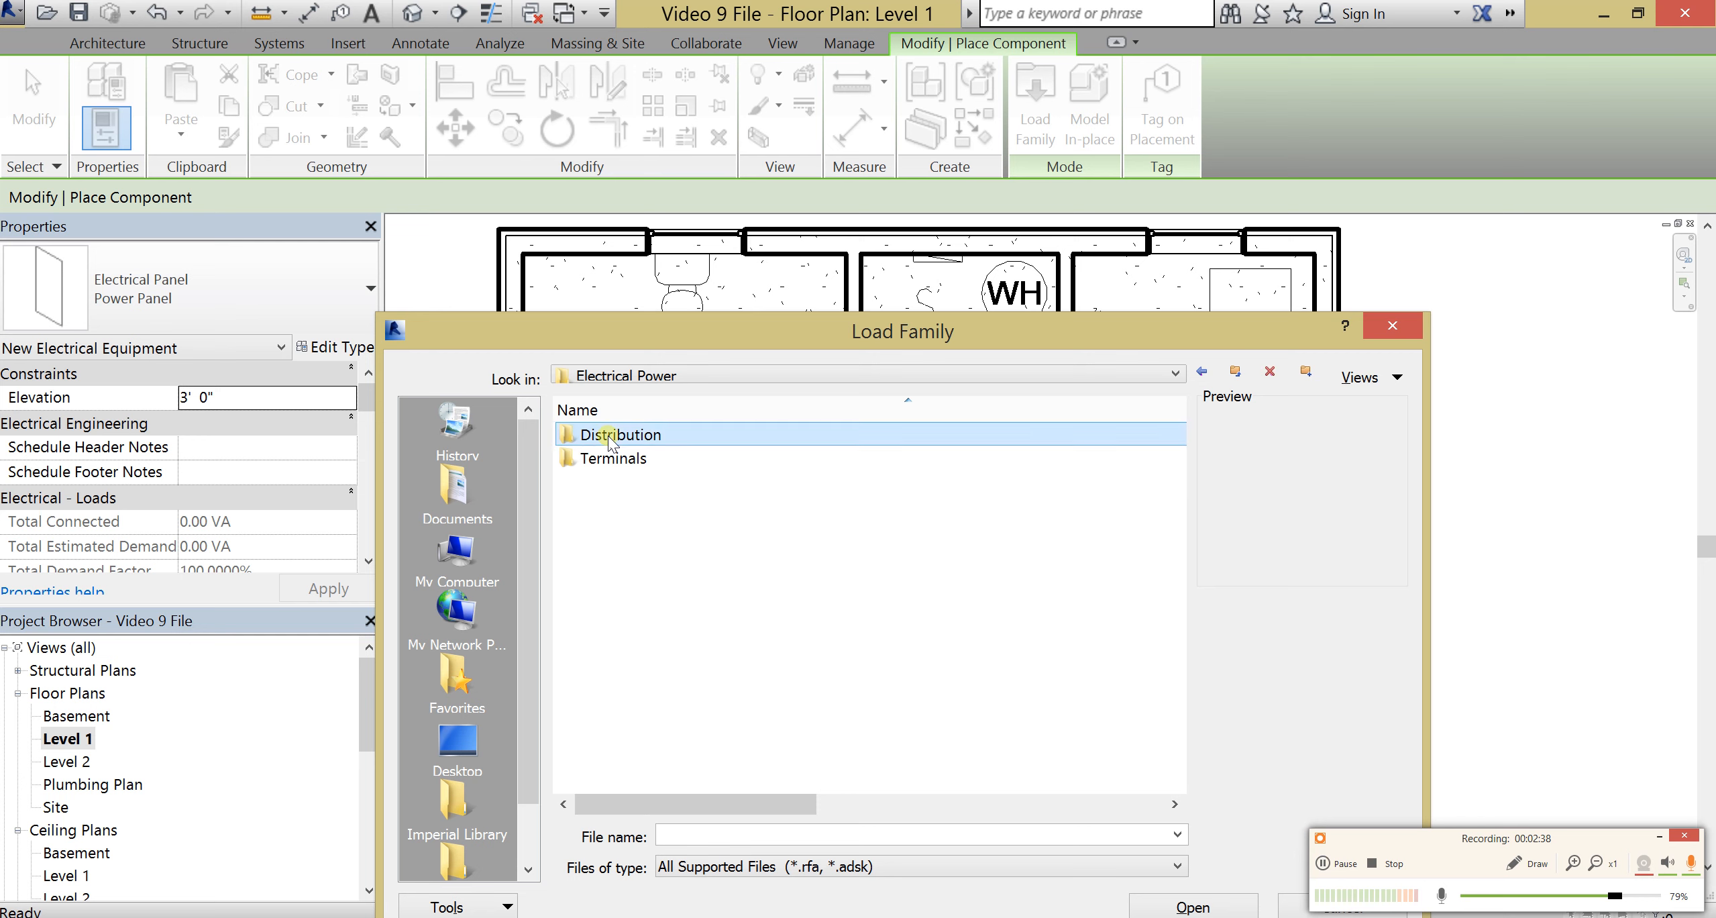
double_click(612, 458)
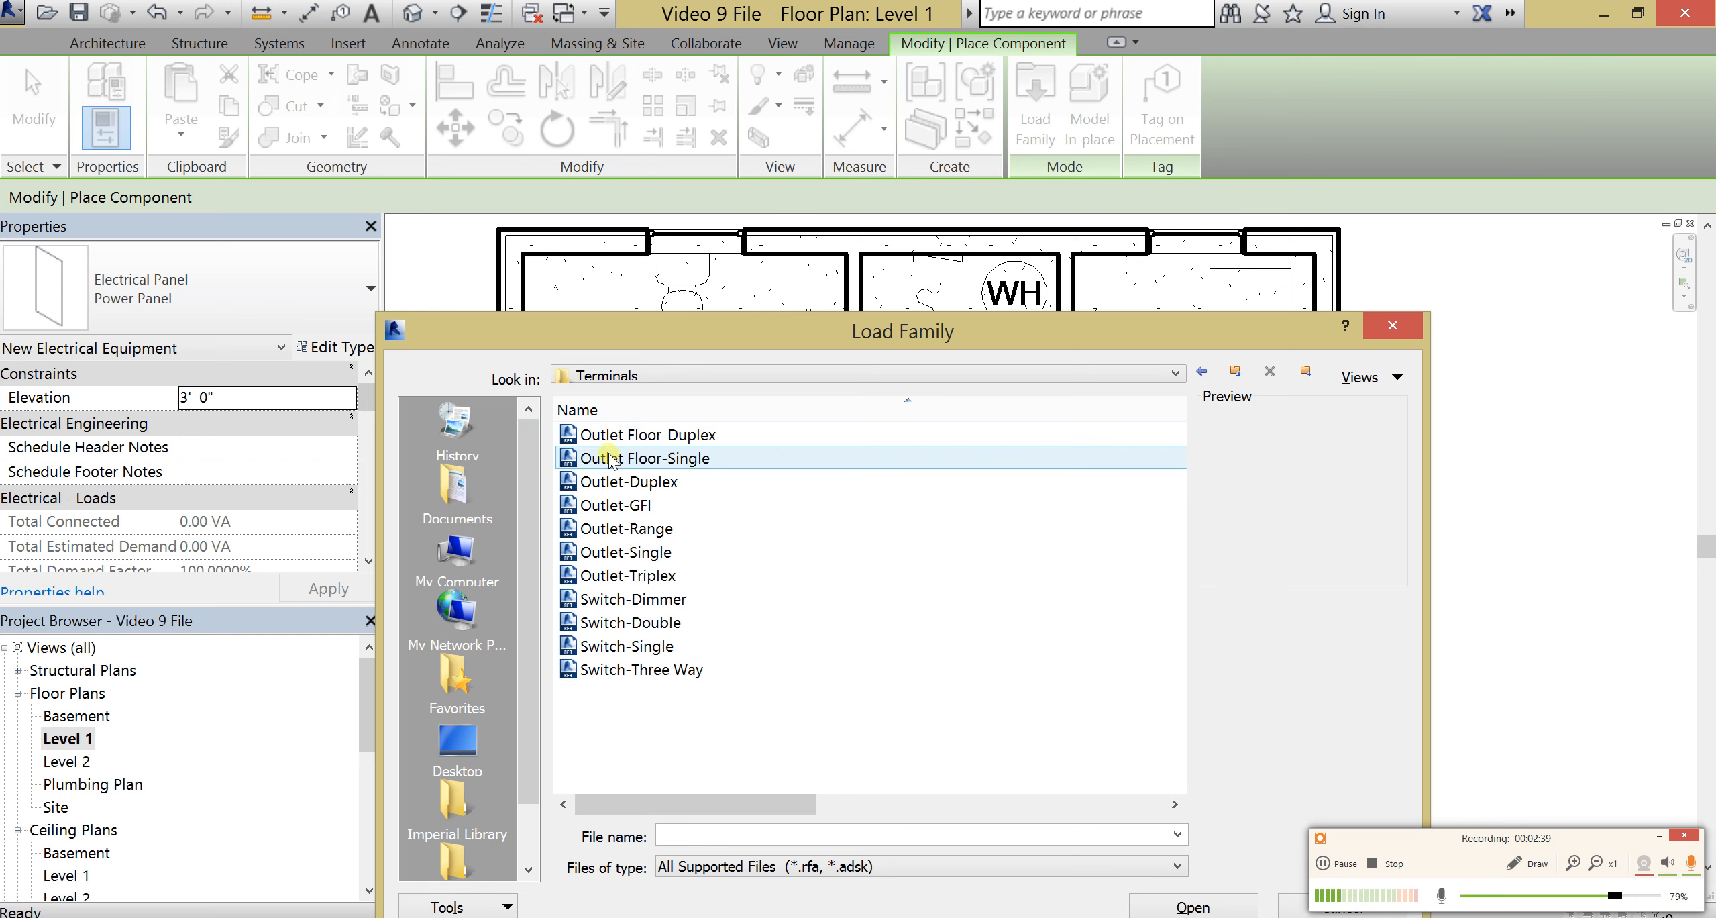
click(642, 551)
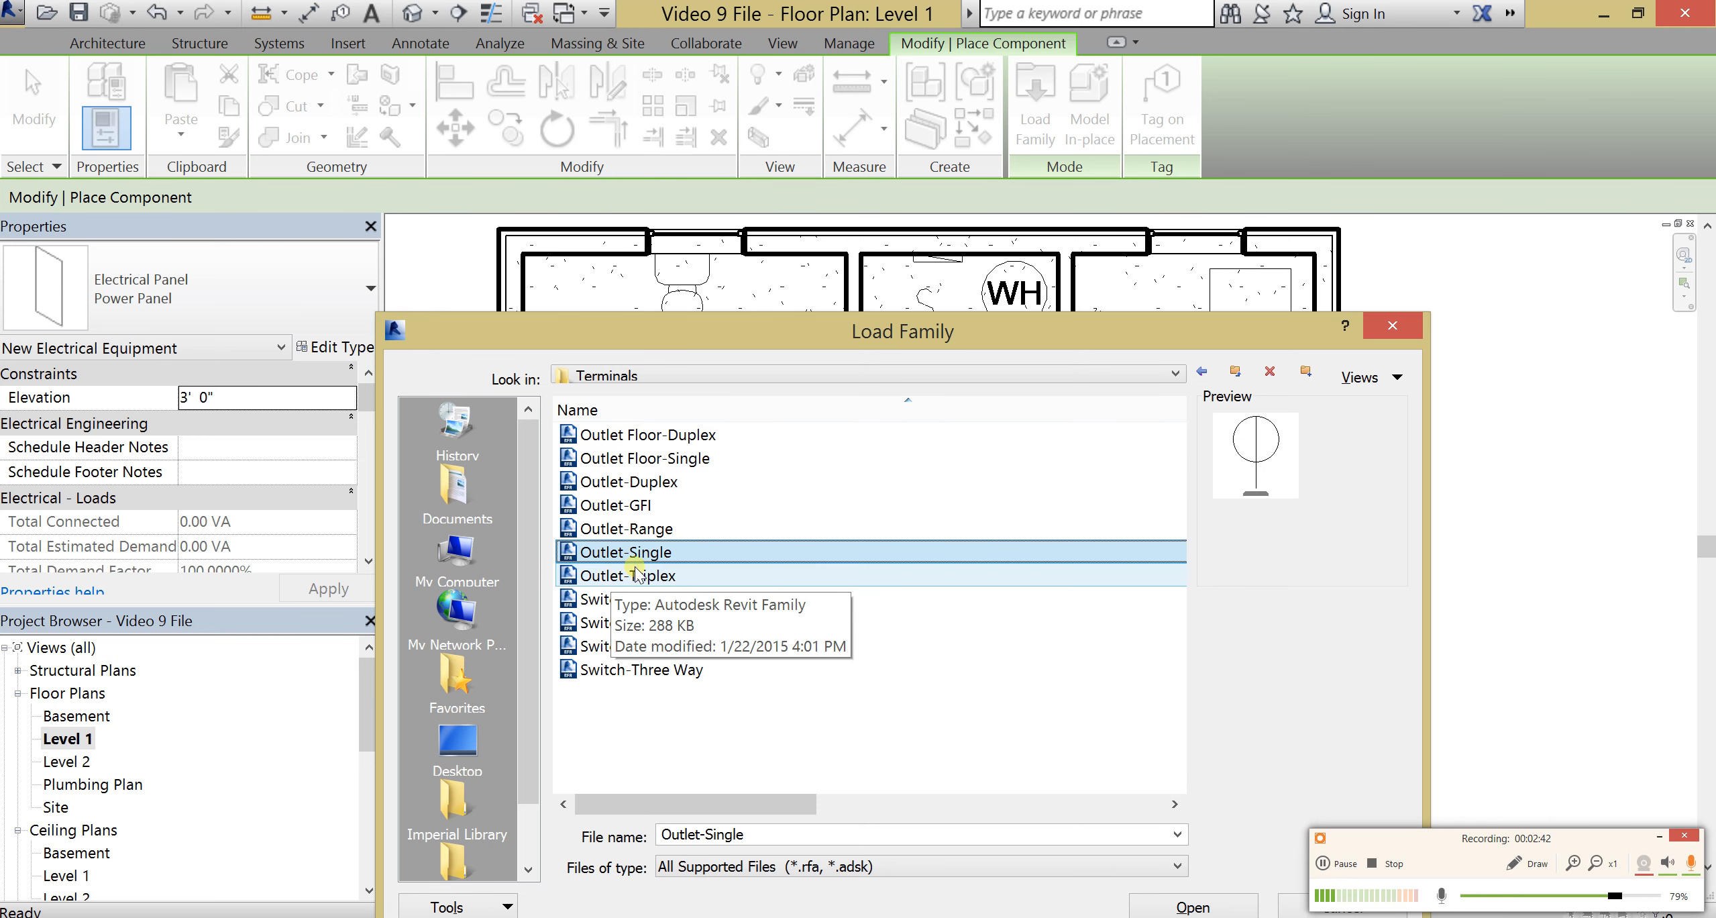
click(691, 486)
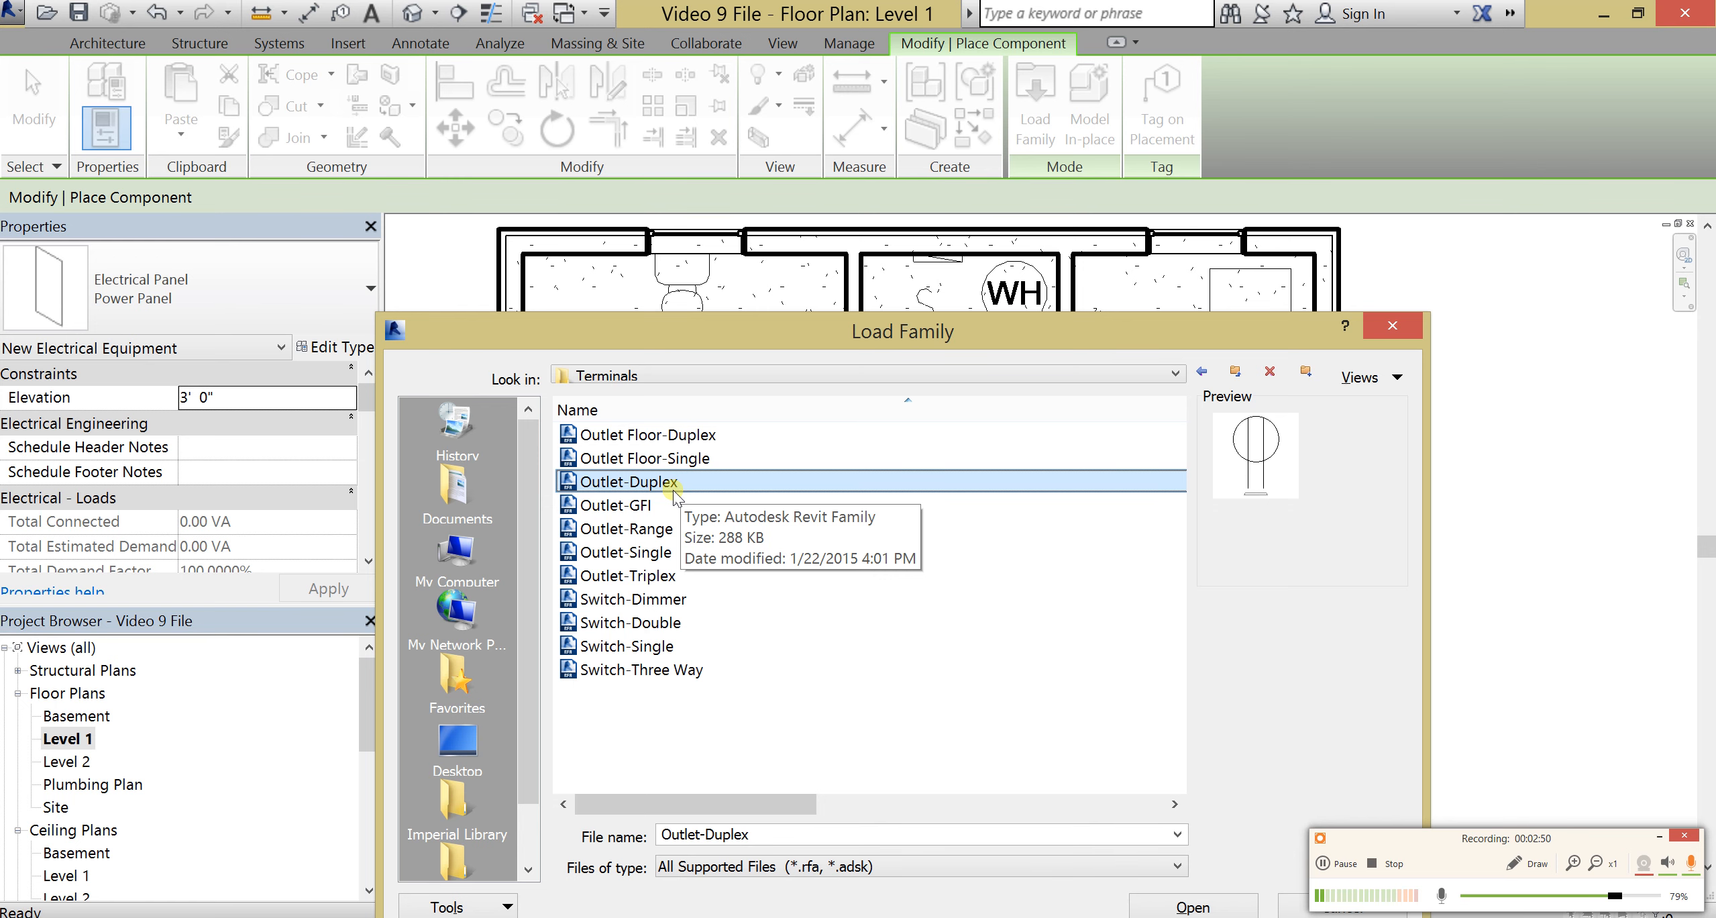
double_click(667, 484)
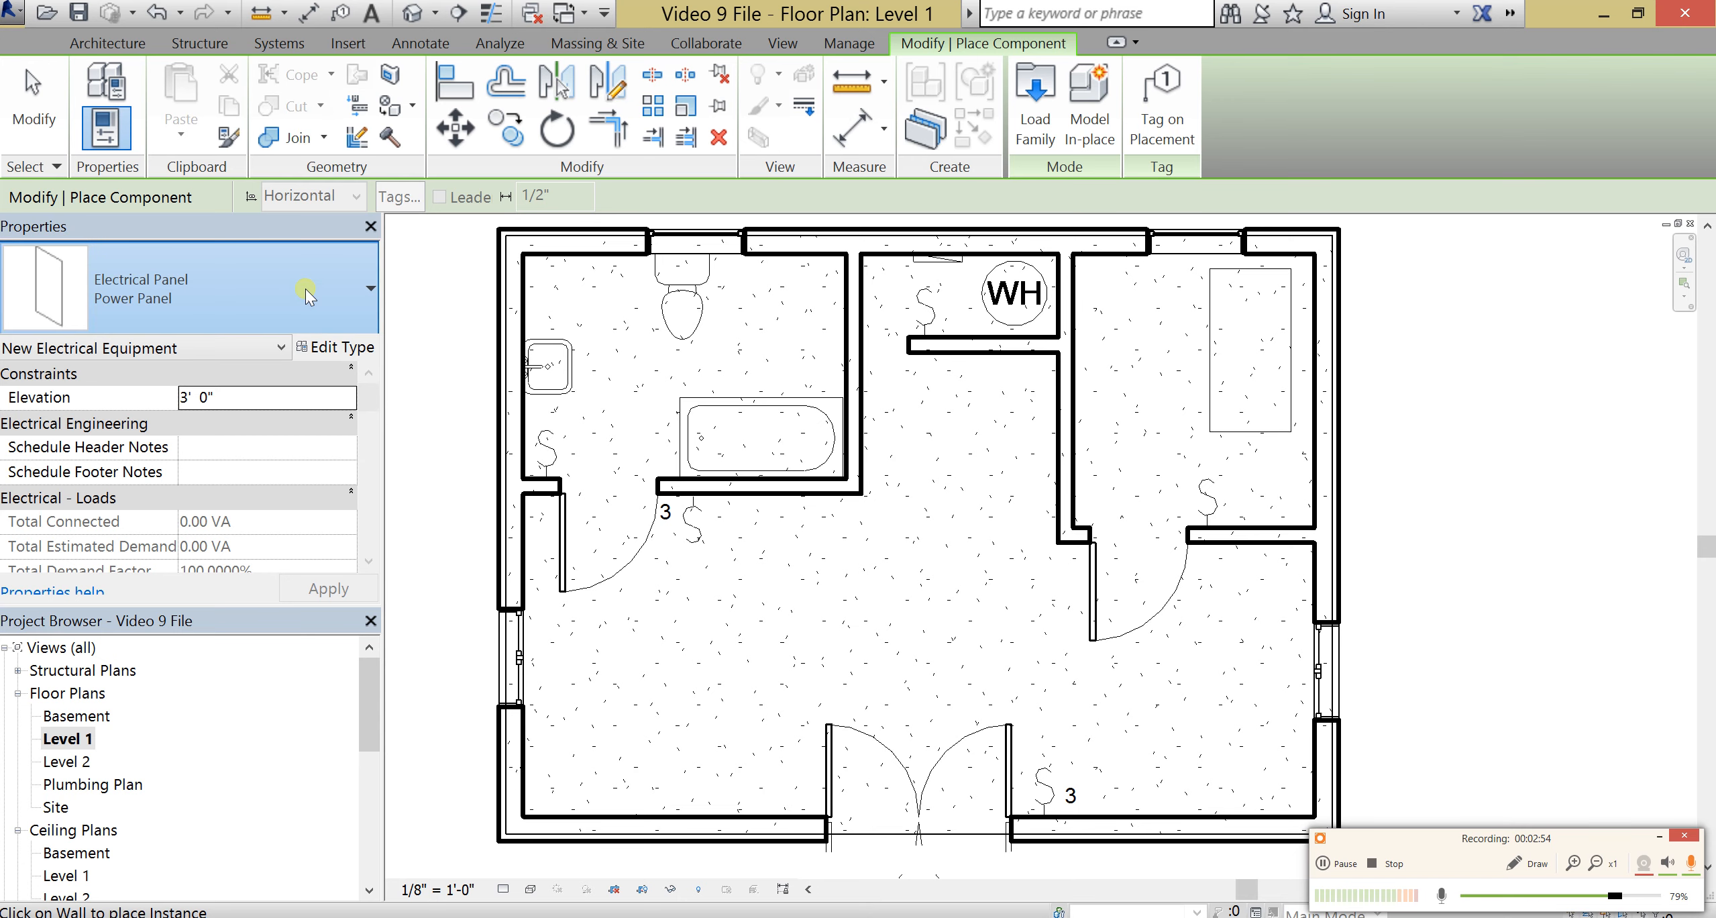
Step: Place Outlet-Duplex Single outlets on the front wall beside the entry doors, the side wall near the bathroom-side front corner and outside the bathroom
click(201, 288)
scroll(177, 634, down, 10)
scroll(184, 637, down, 5)
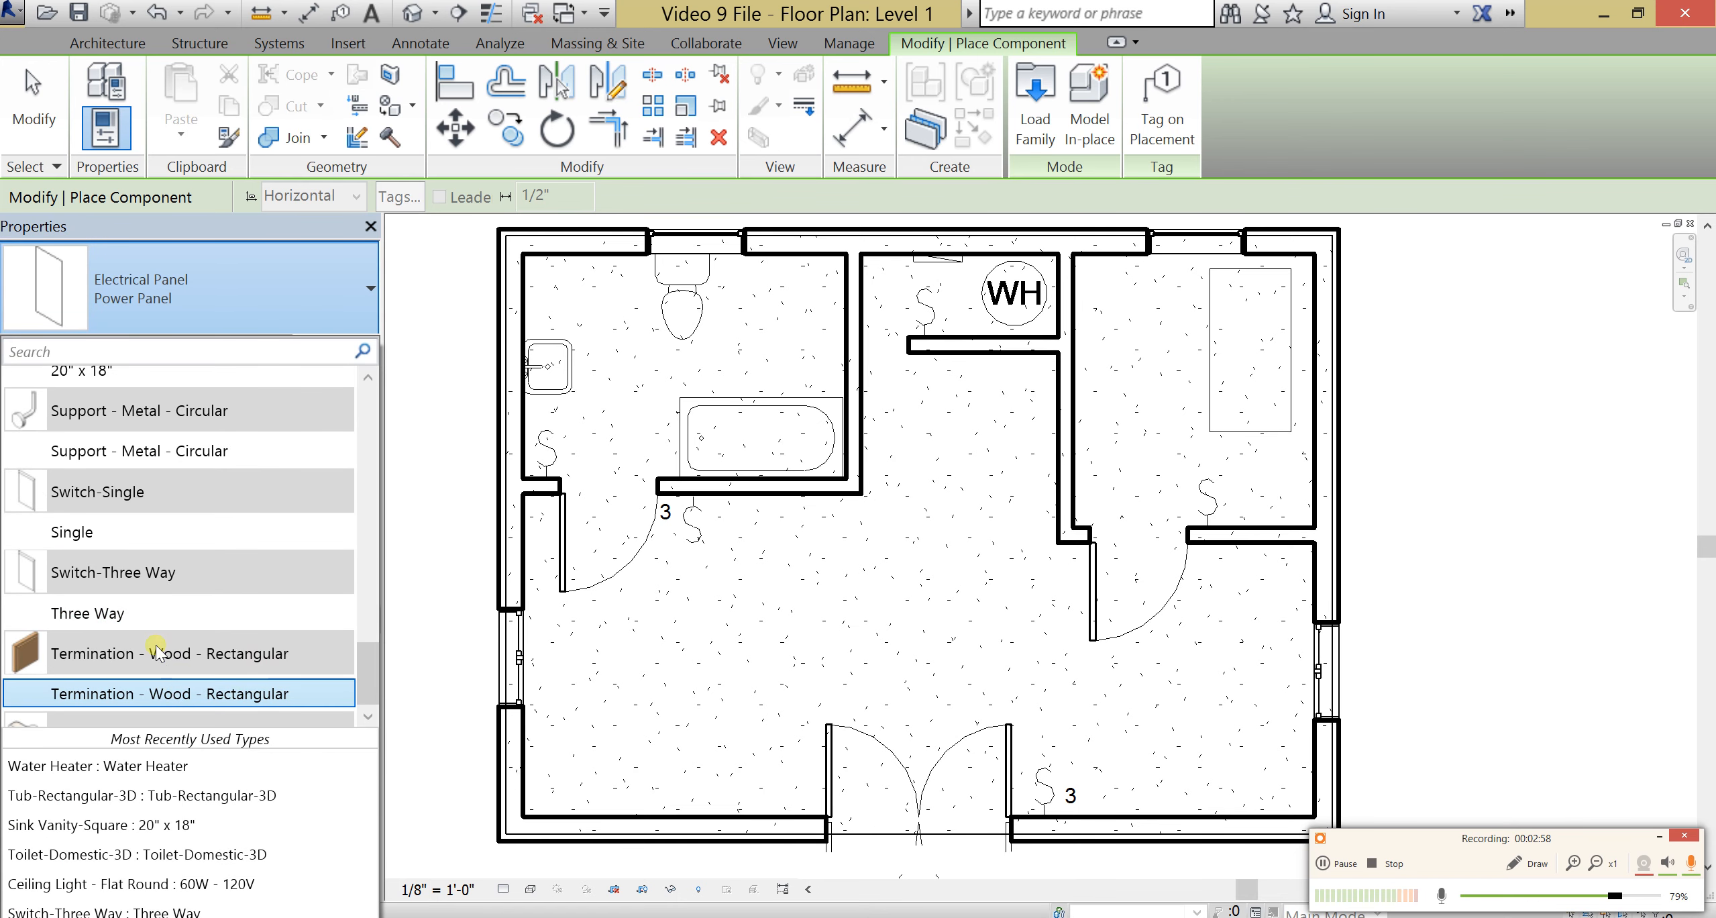
scroll(200, 513, up, 5)
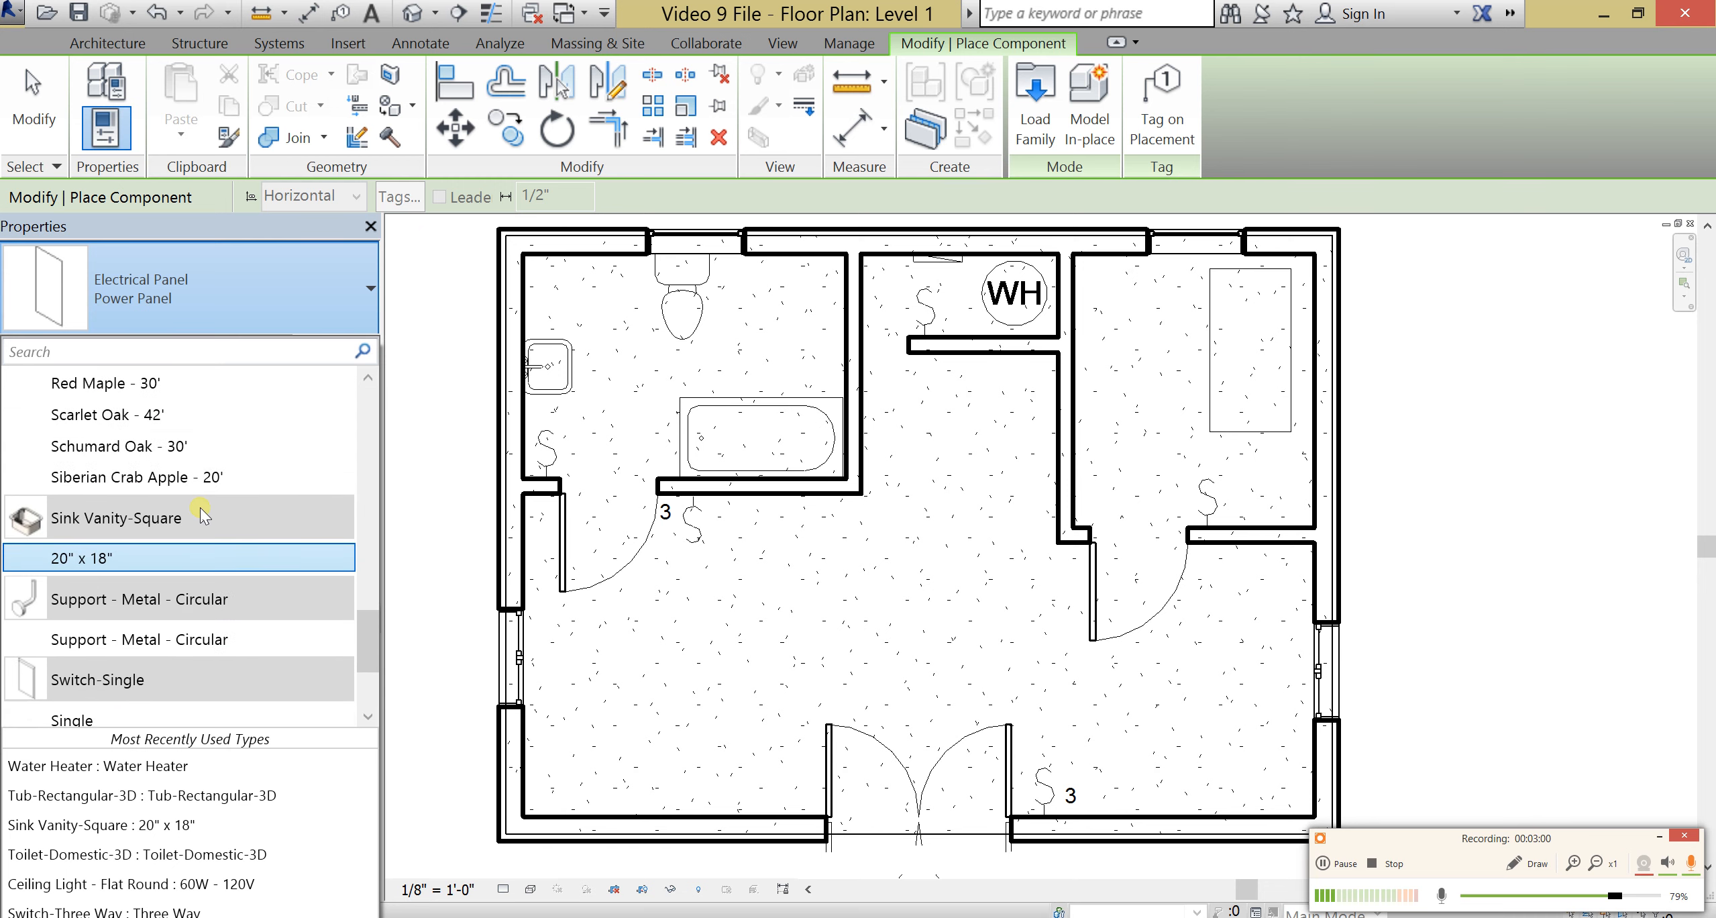
scroll(208, 511, up, 6)
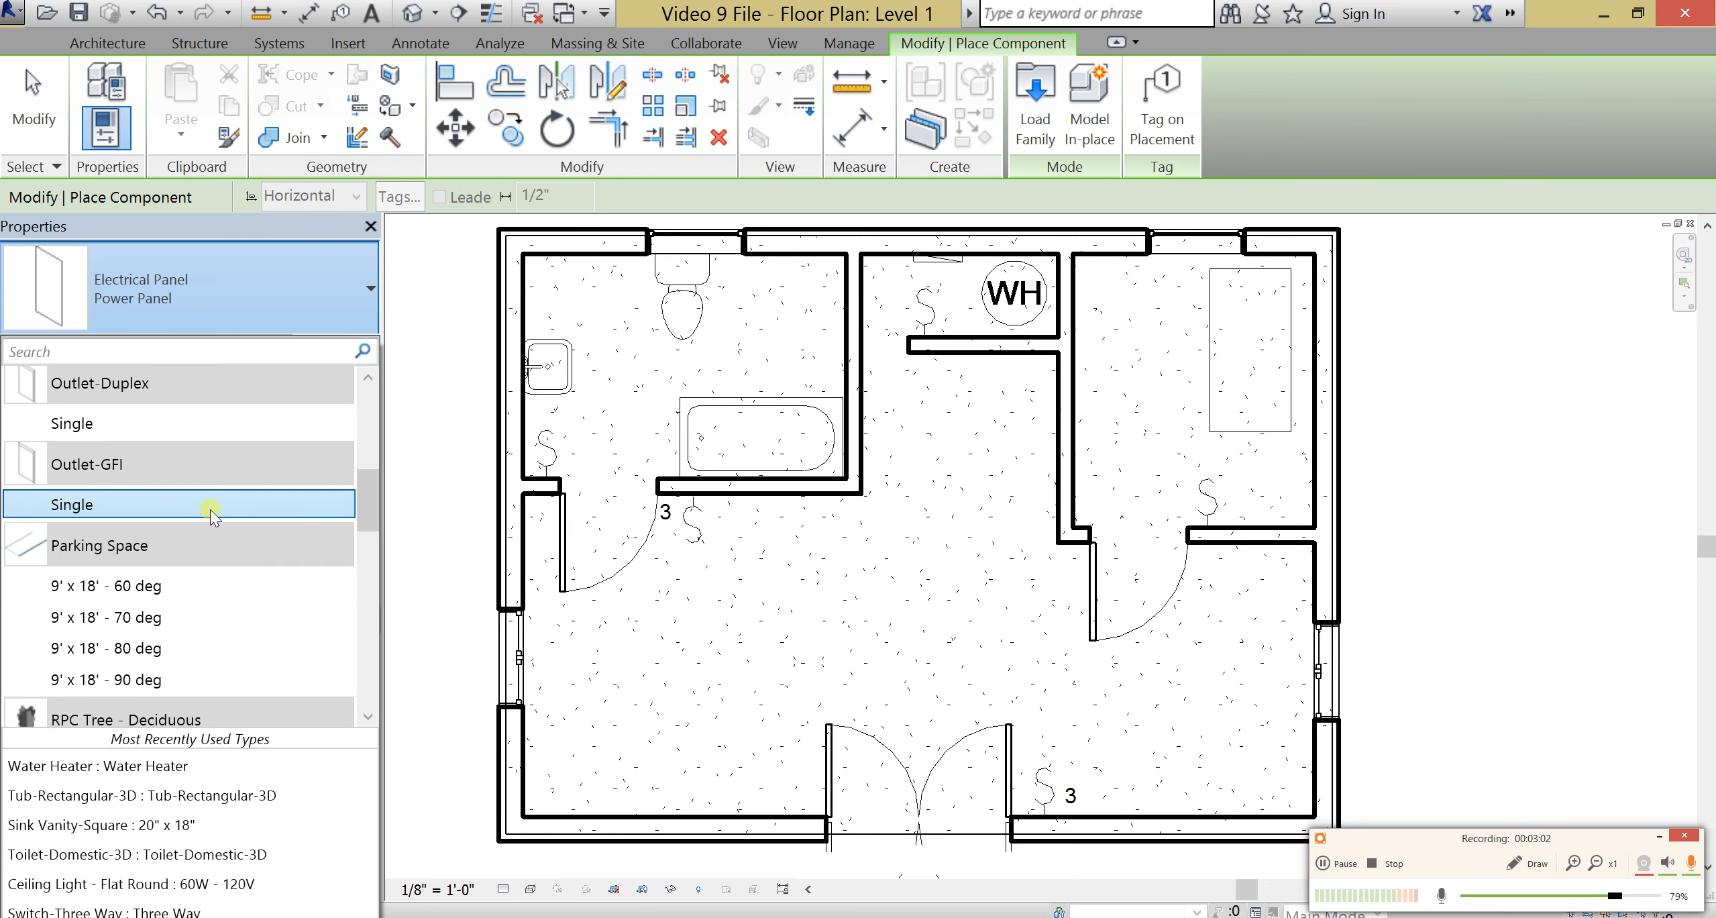
click(145, 484)
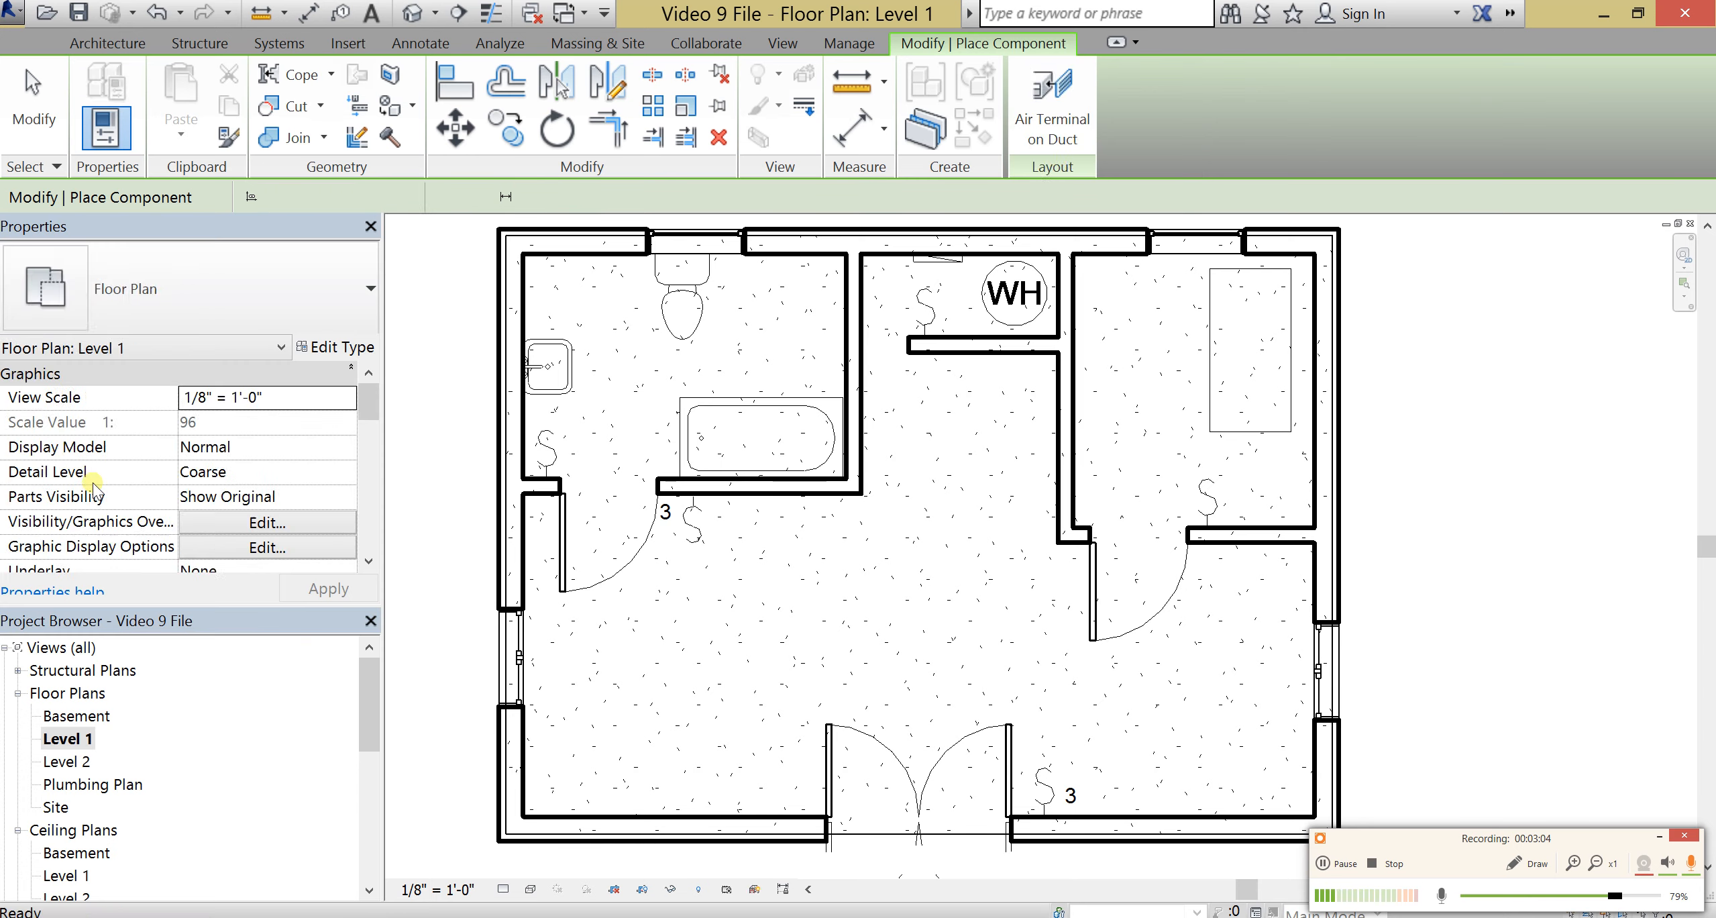
click(755, 822)
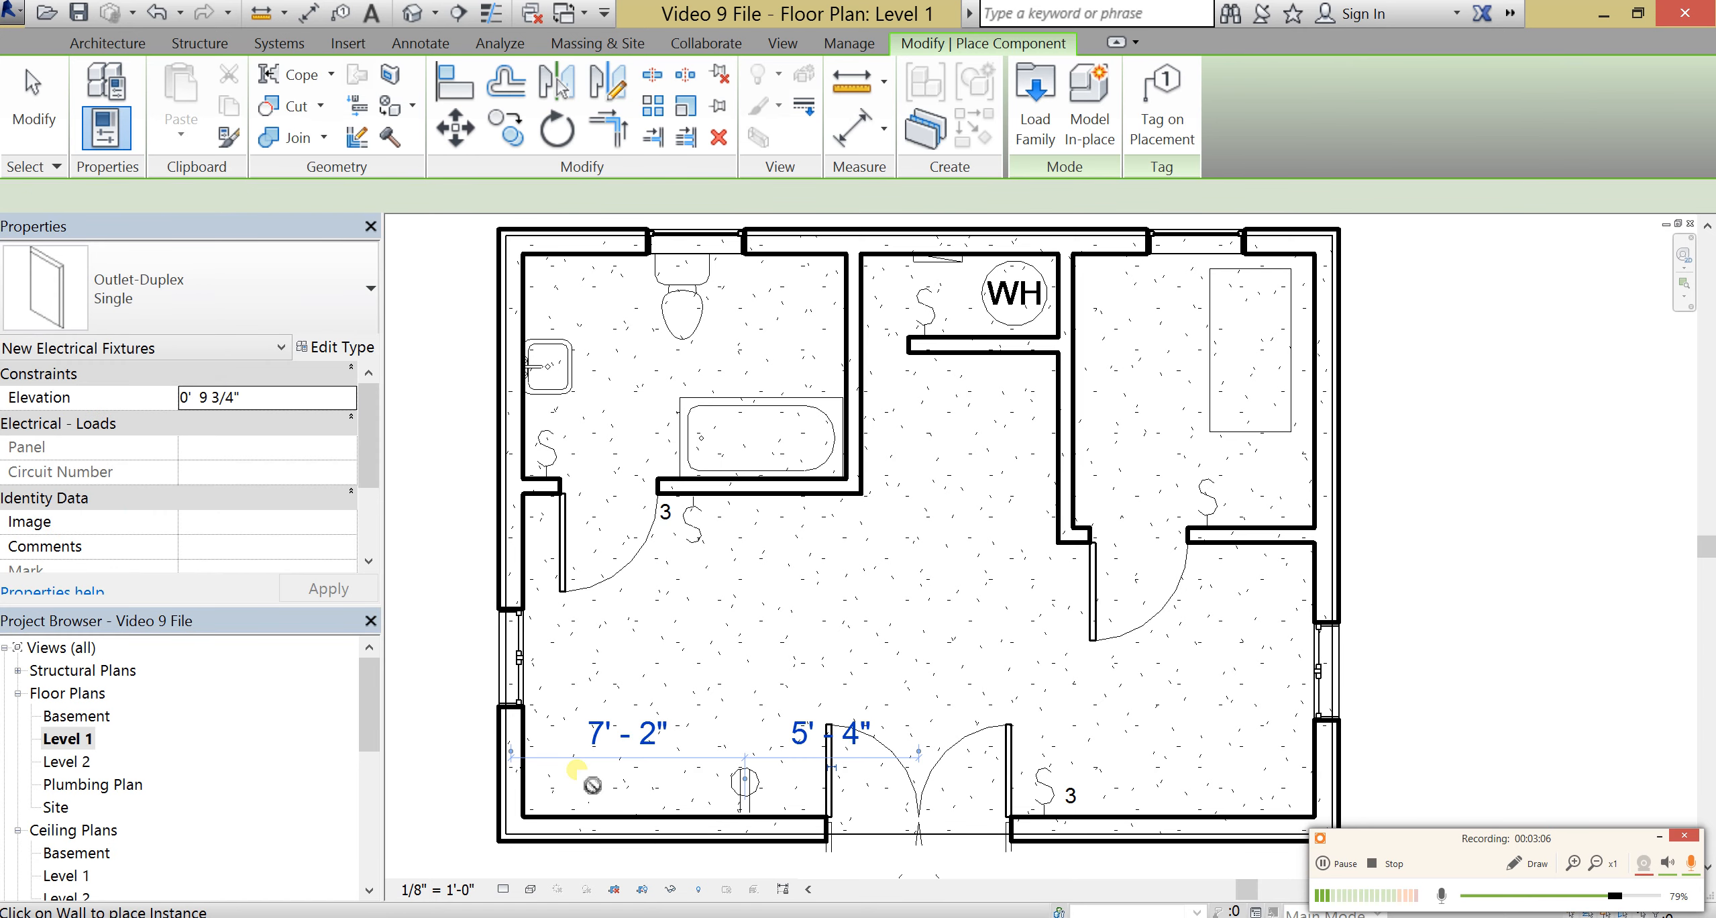
click(522, 722)
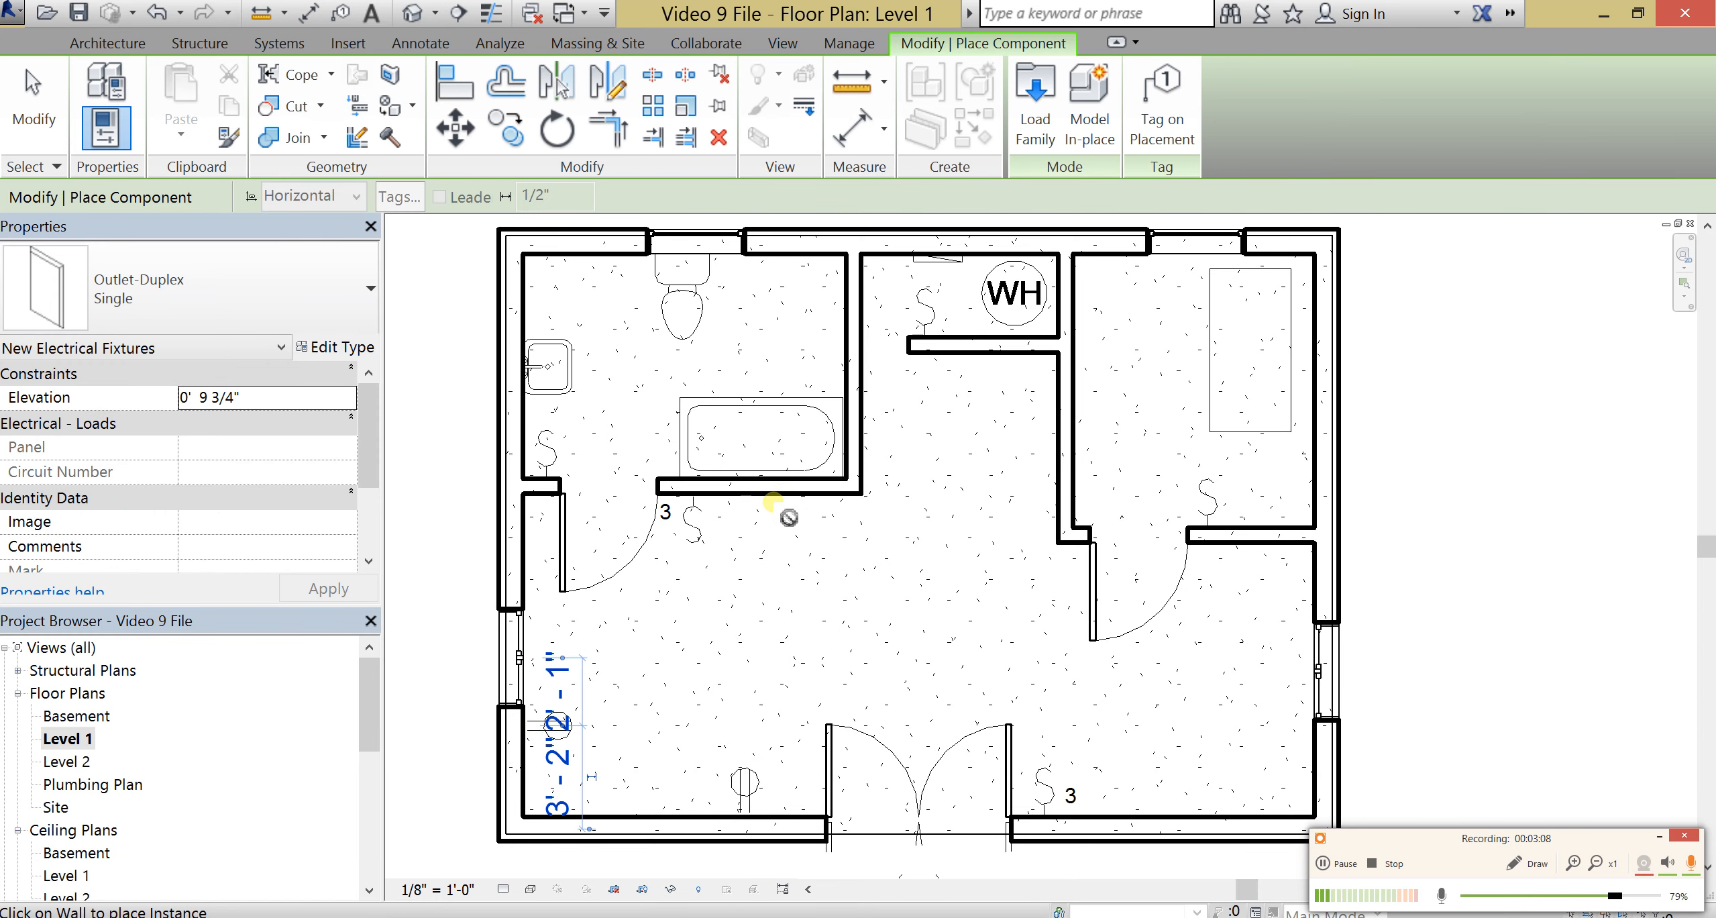
click(838, 500)
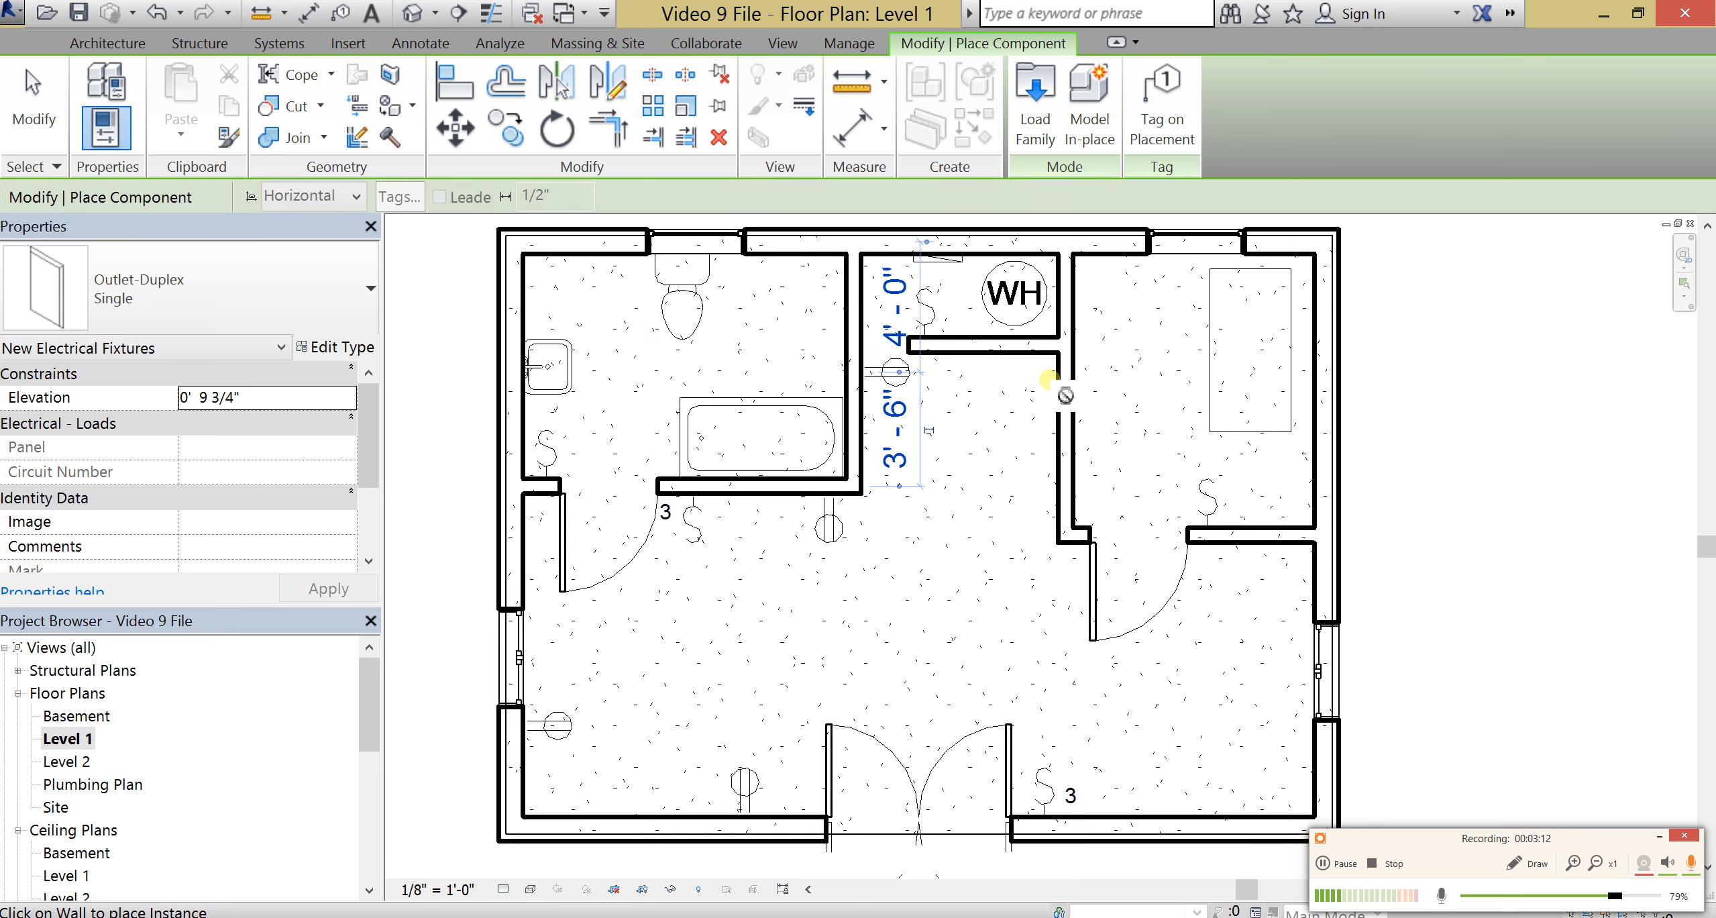
Step: Place duplex outlets on both hallway walls, both bedroom side walls and the exterior side wall near the opposite front corner
click(1058, 464)
click(874, 373)
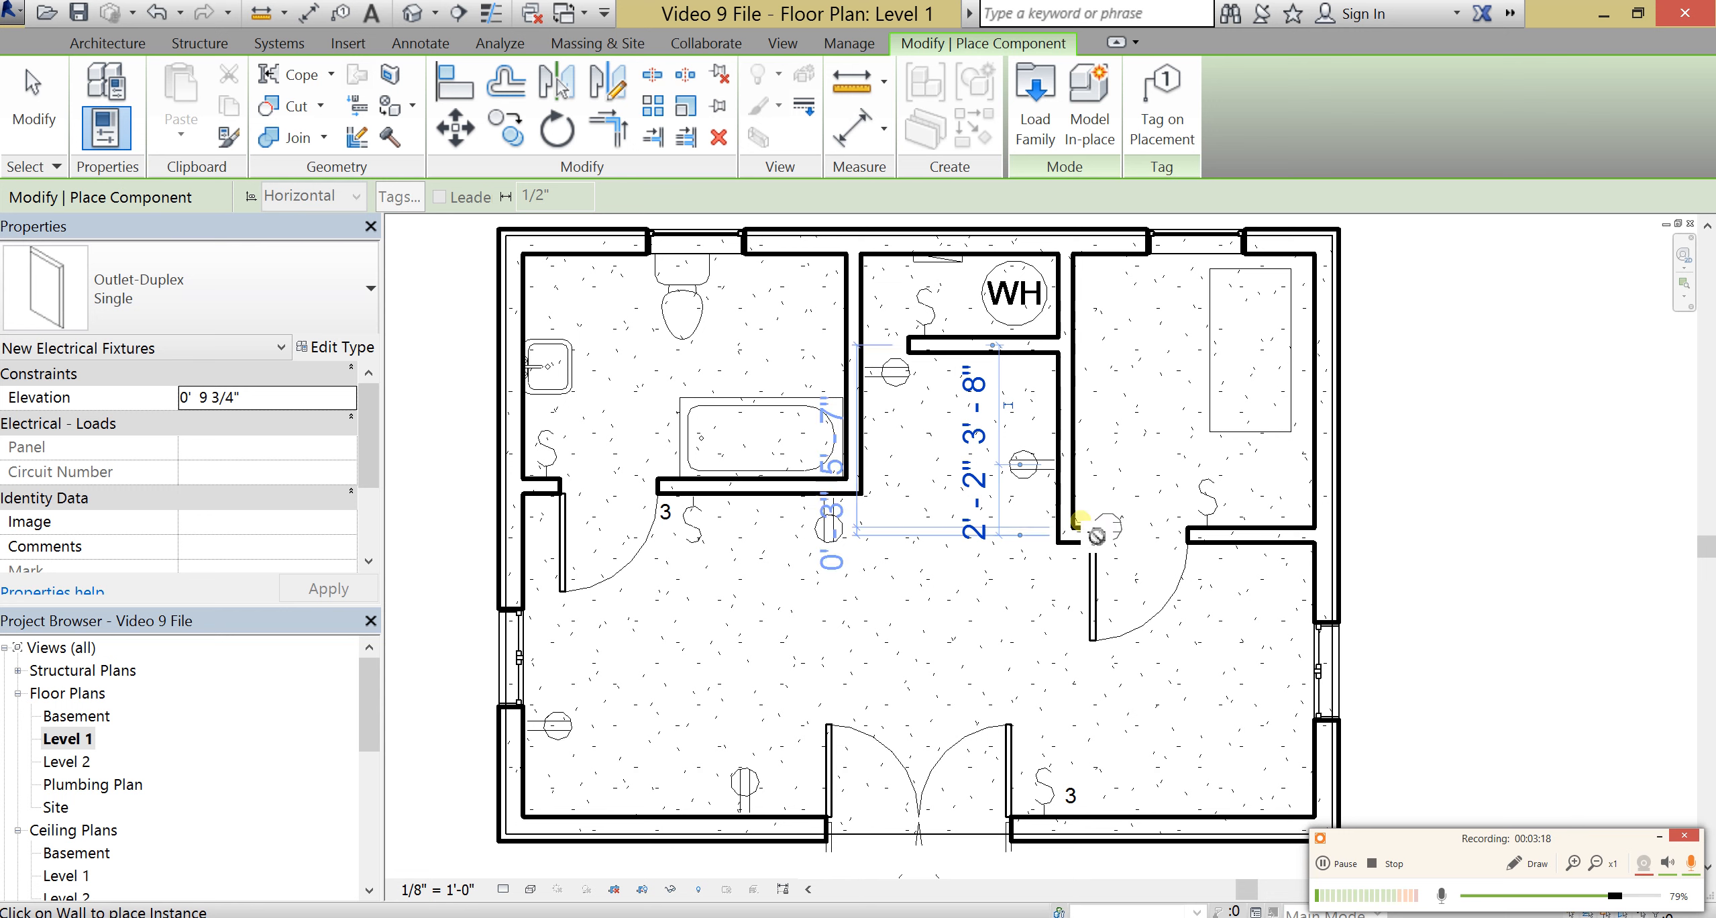
click(1113, 374)
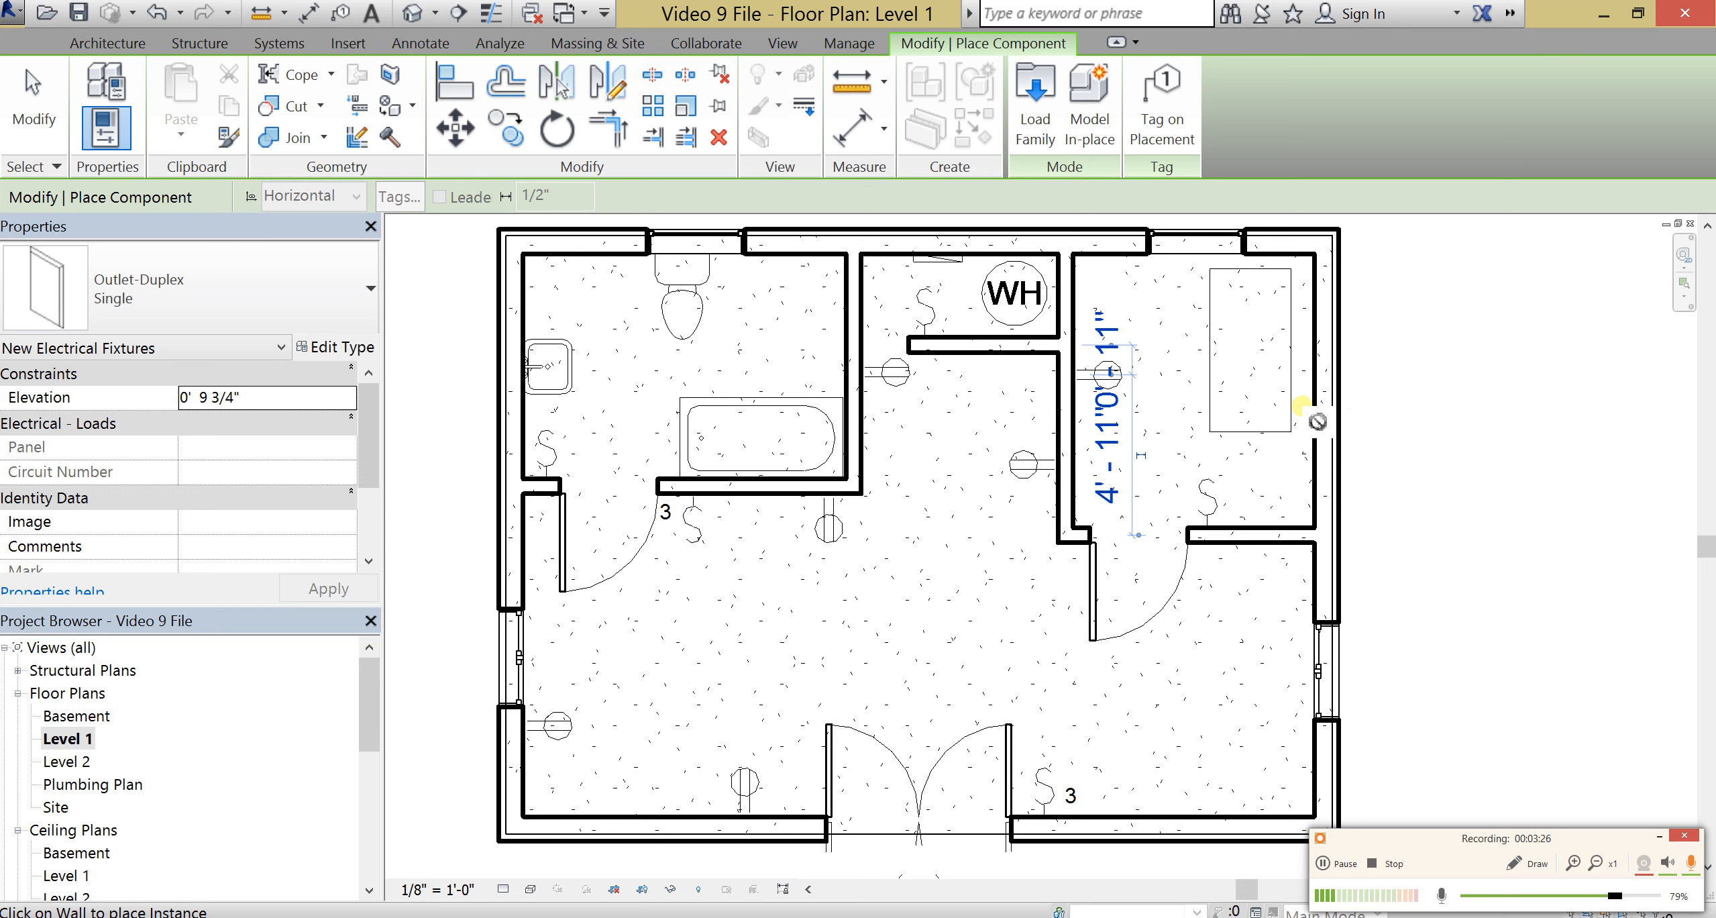
click(1316, 388)
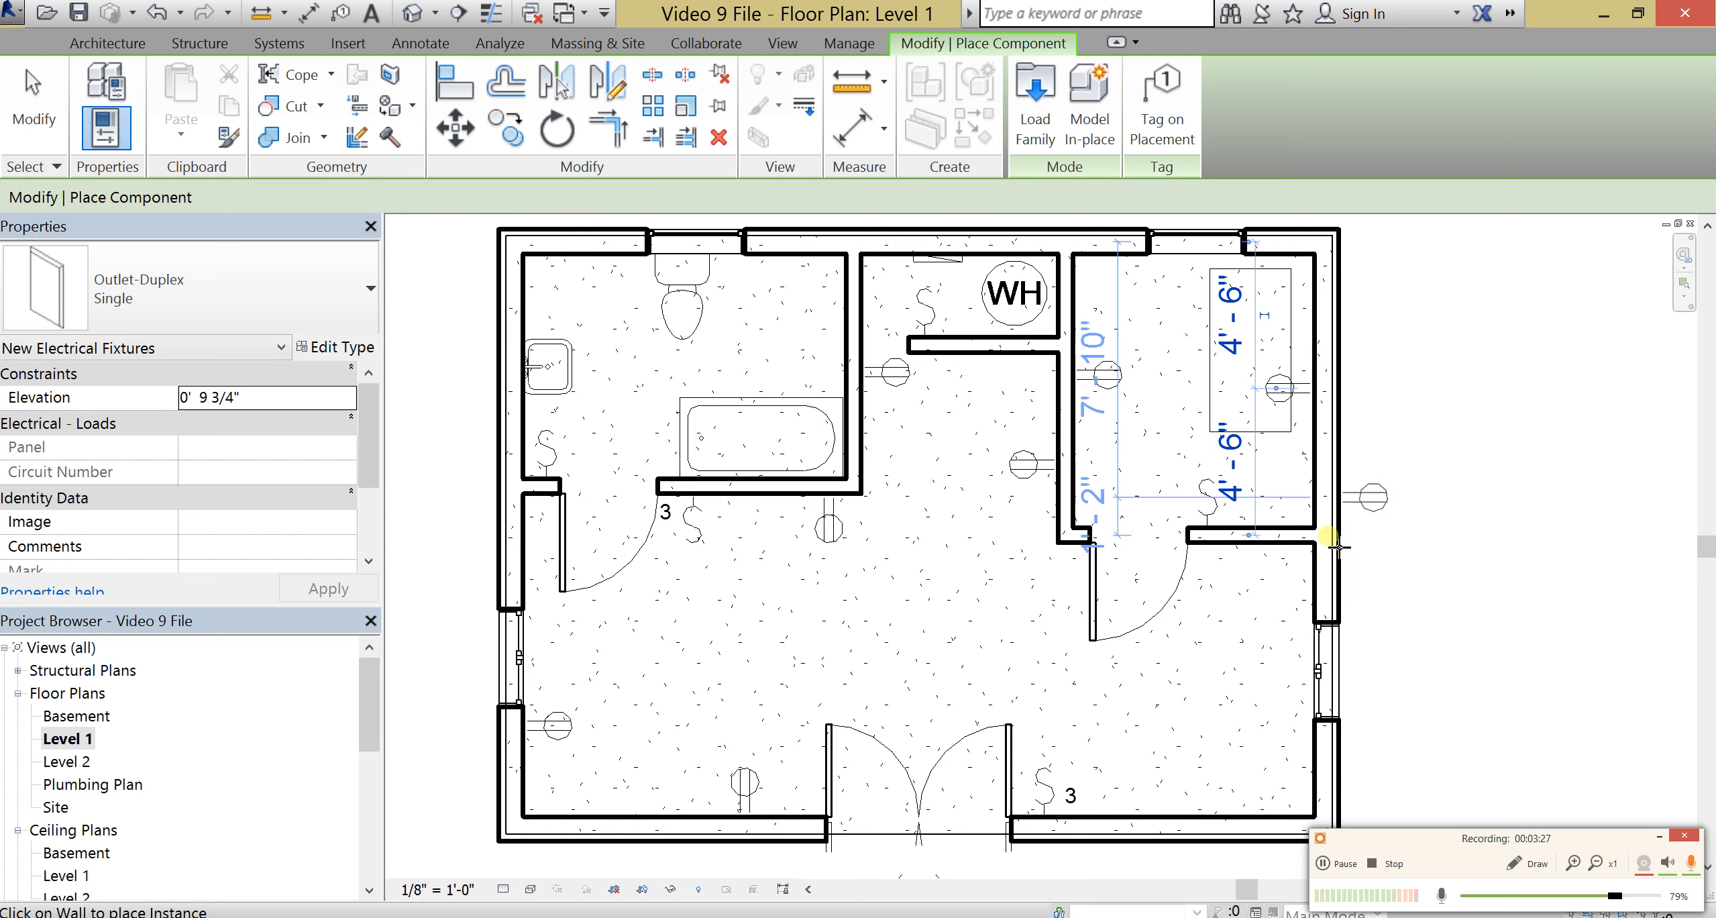
click(1316, 771)
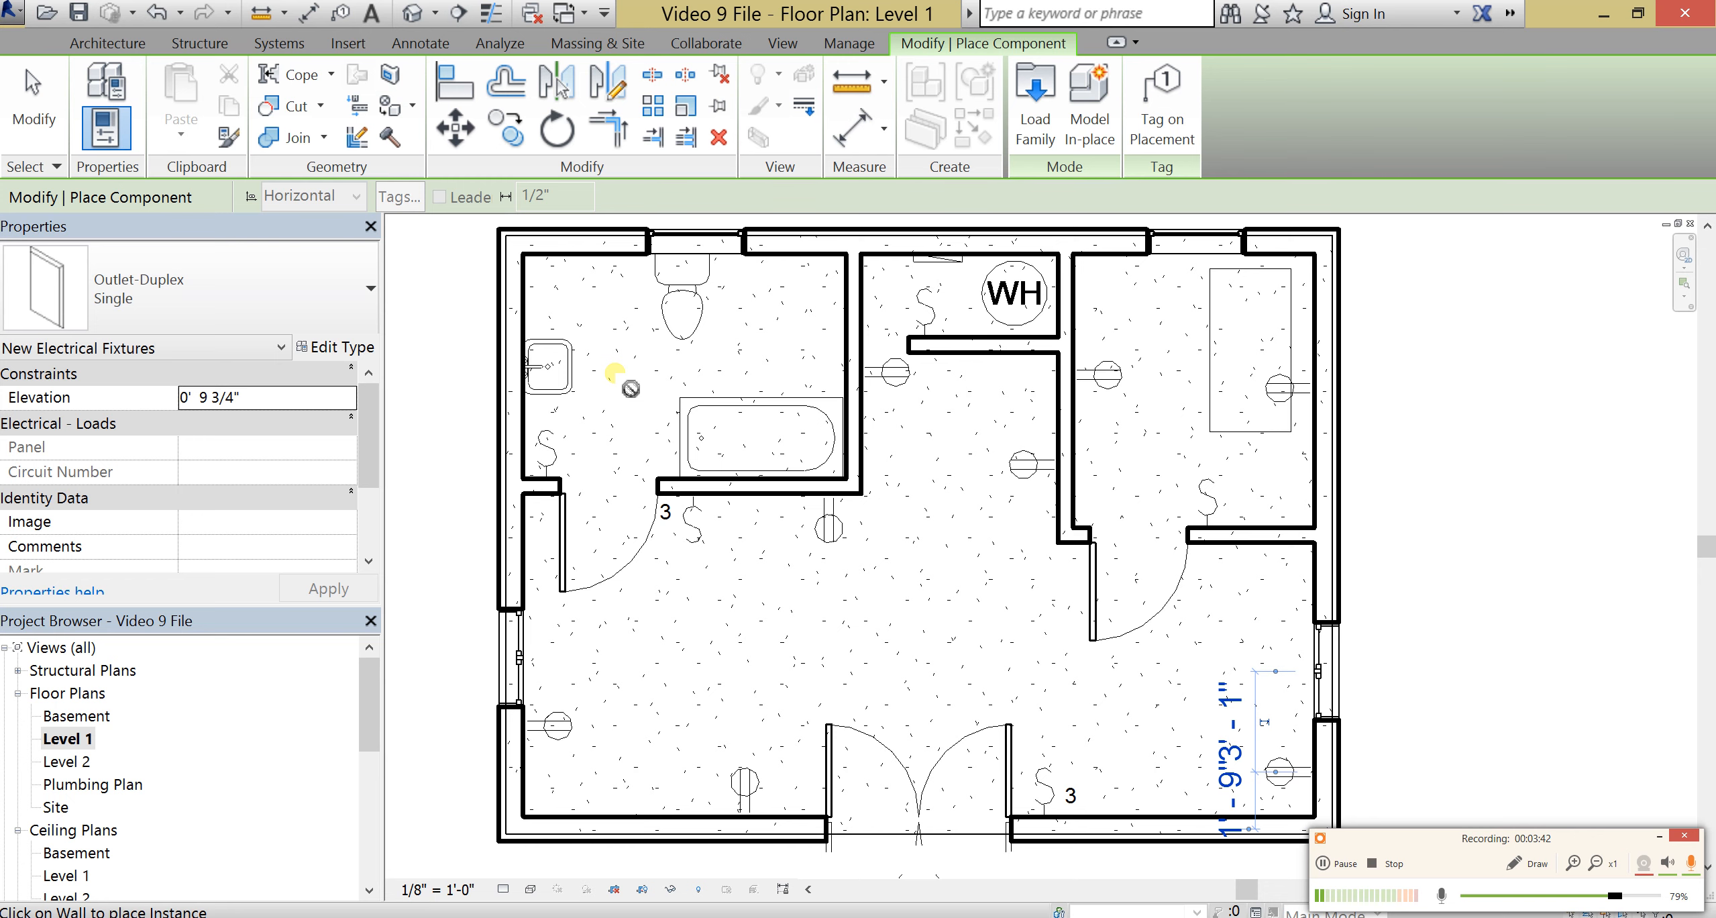
key(Escape)
key(Escape)
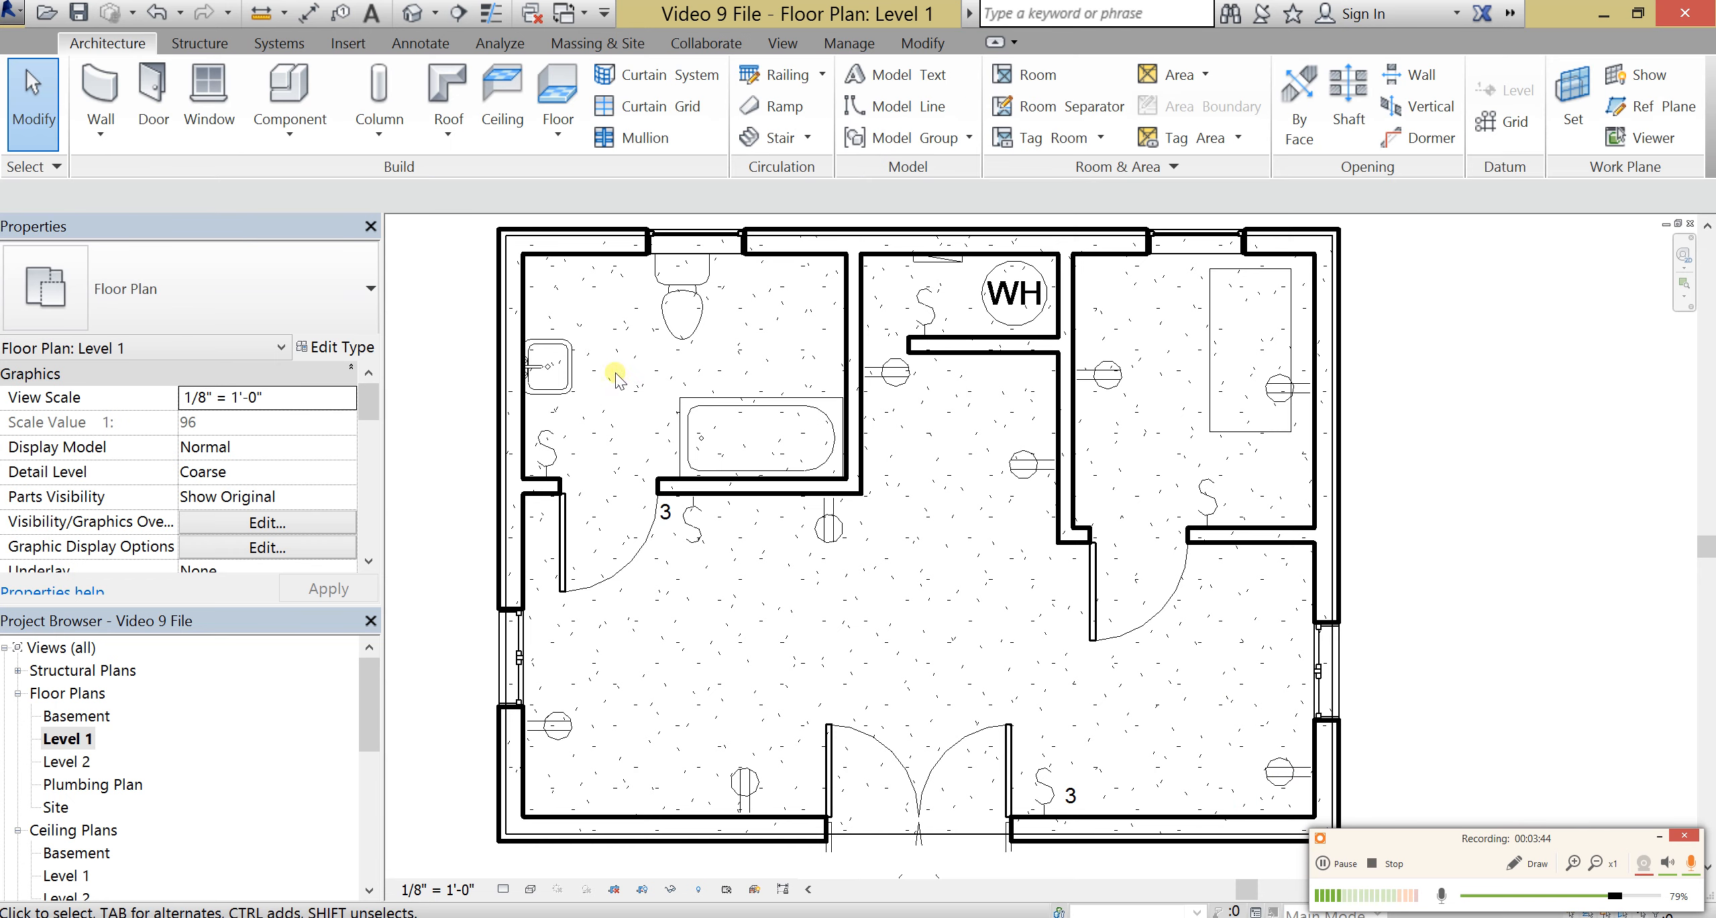
Step: Load the Outlet-GFI family from the Electrical > Architectural > Electrical Power > Terminals library folder
click(290, 87)
click(1035, 118)
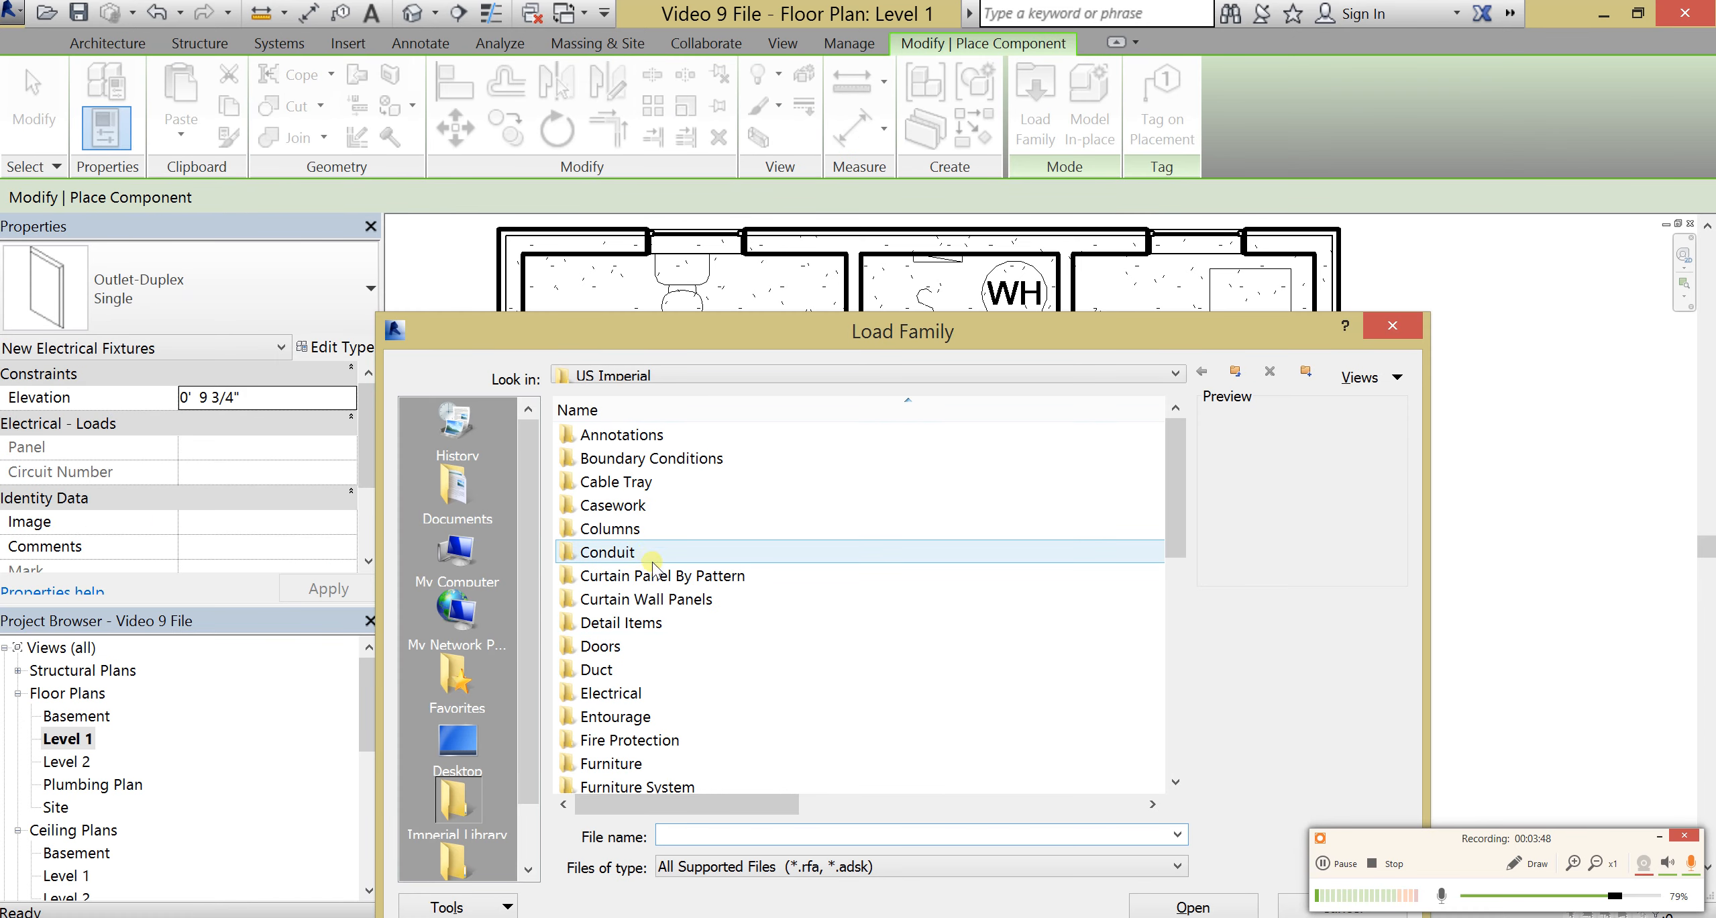
double_click(631, 698)
double_click(622, 435)
double_click(622, 438)
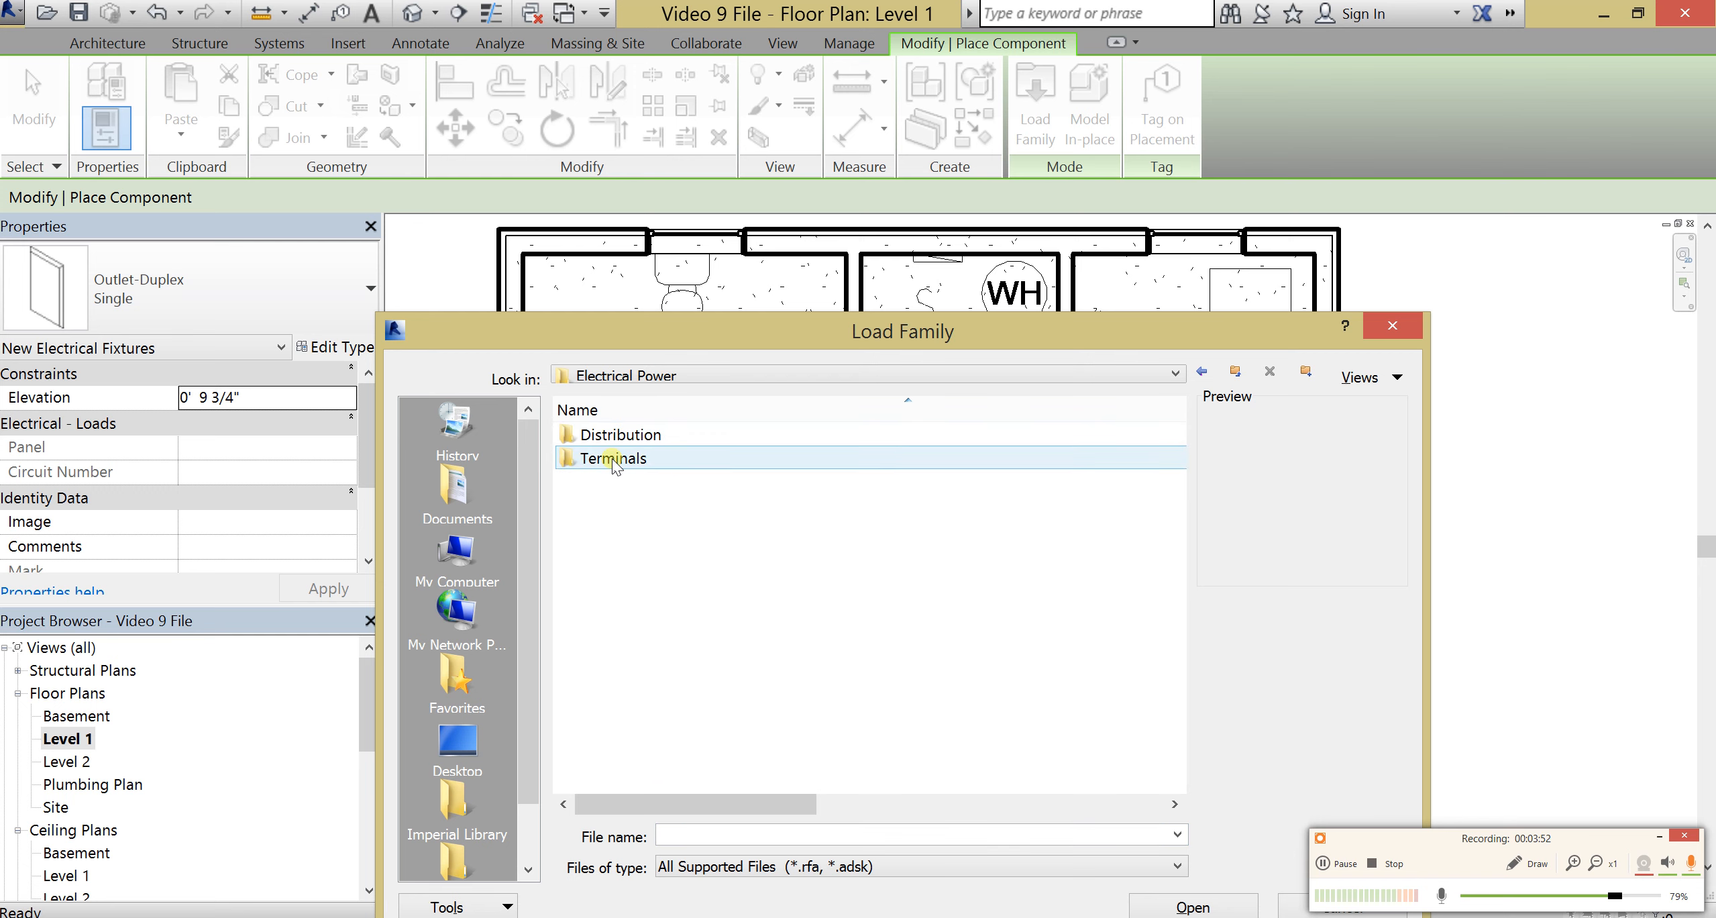
click(616, 461)
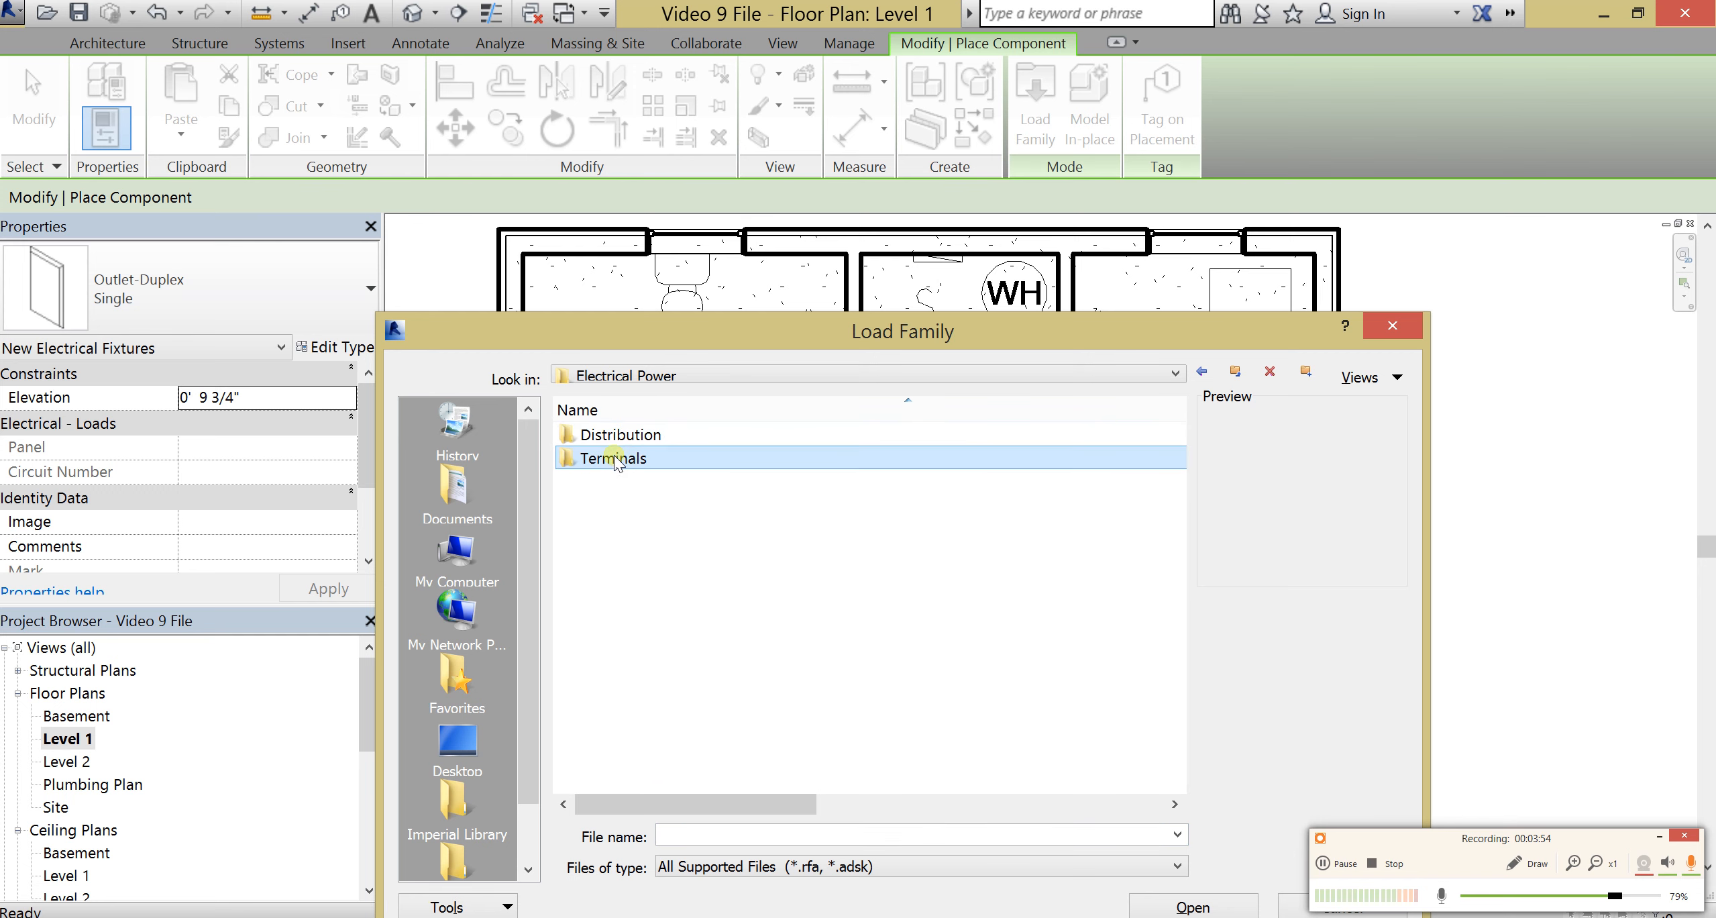
double_click(615, 459)
click(617, 505)
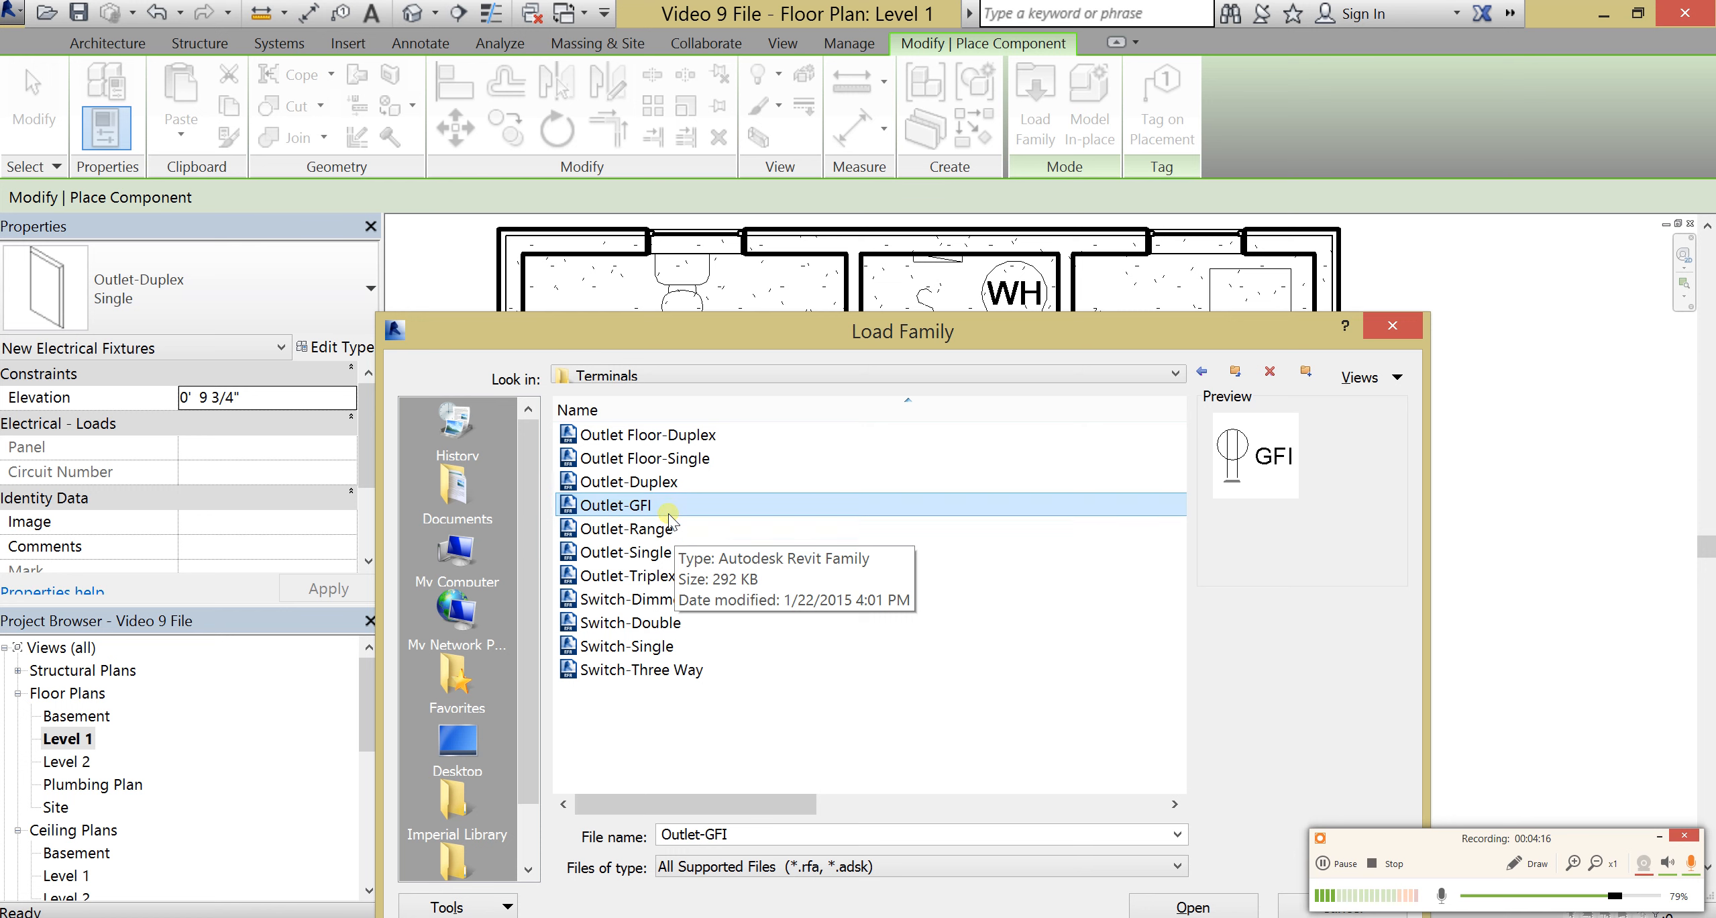
double_click(623, 507)
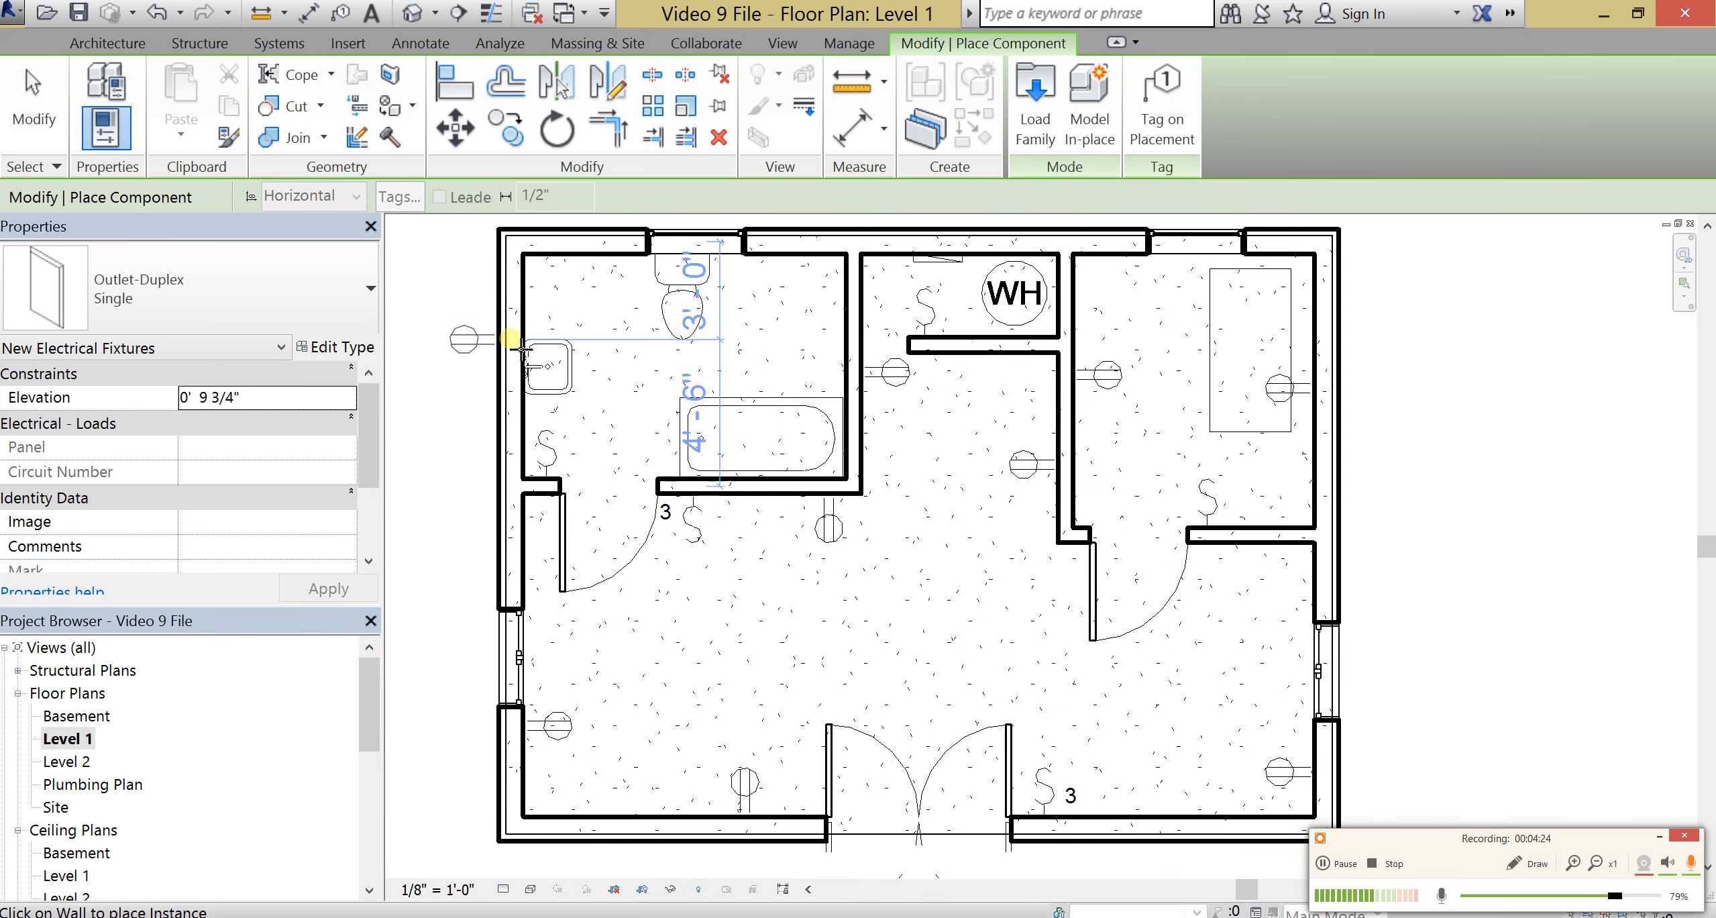
Step: Place an Outlet-Duplex Single on the bathroom's exterior side wall, between the vanity sink and the back corner
click(536, 329)
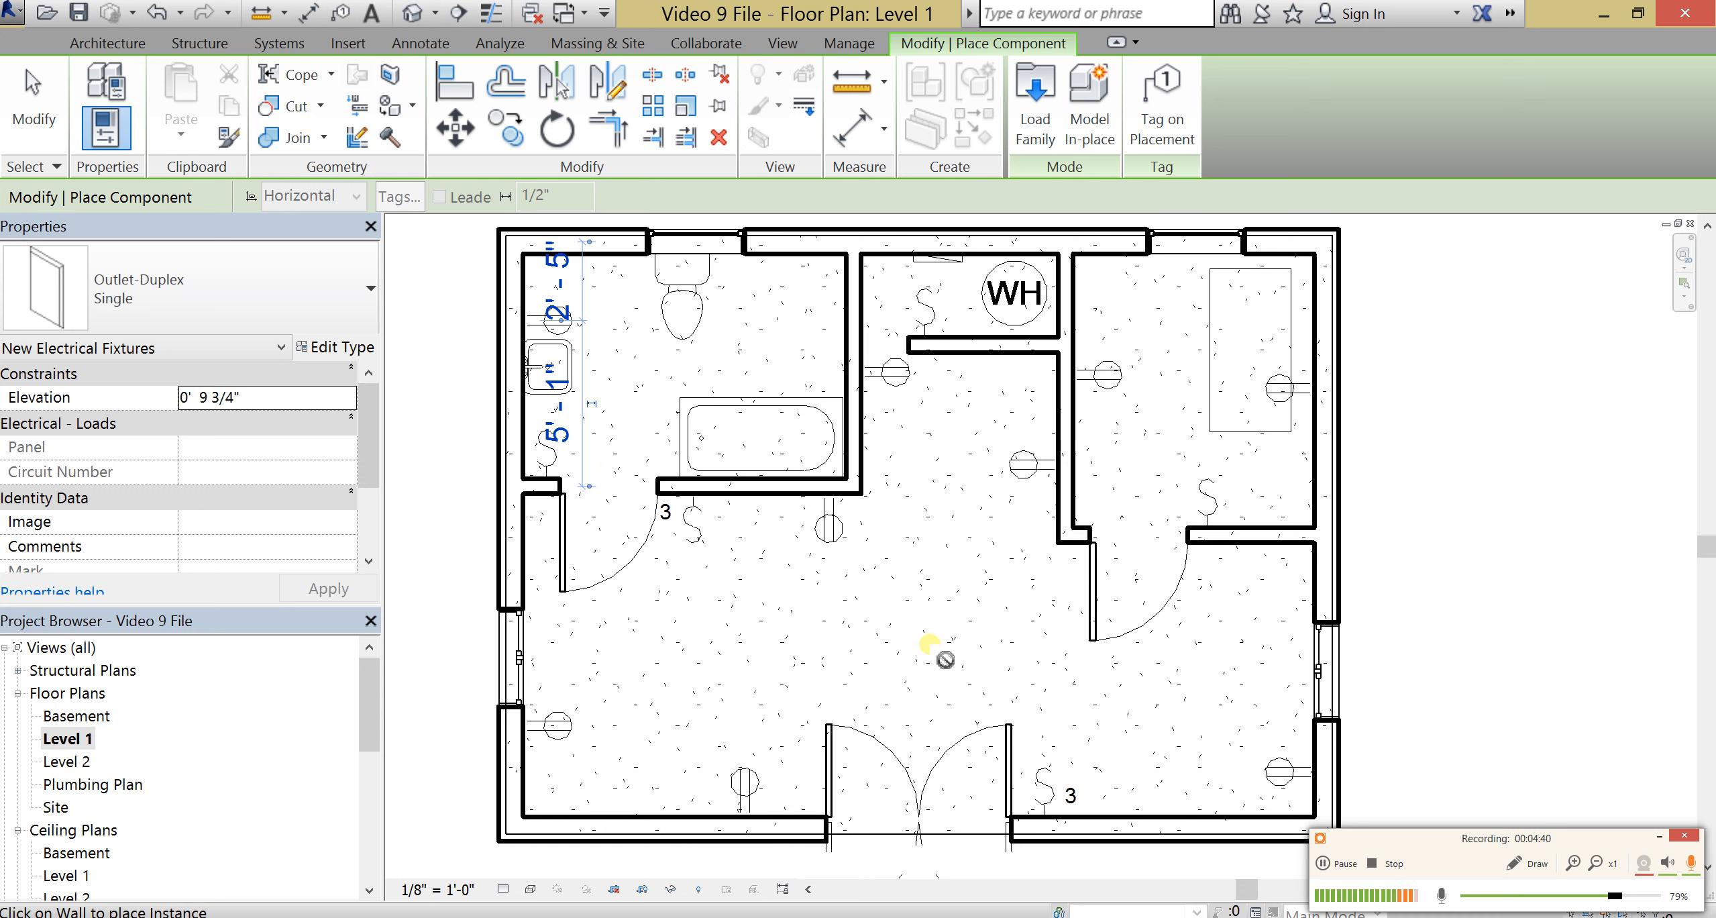
key(Escape)
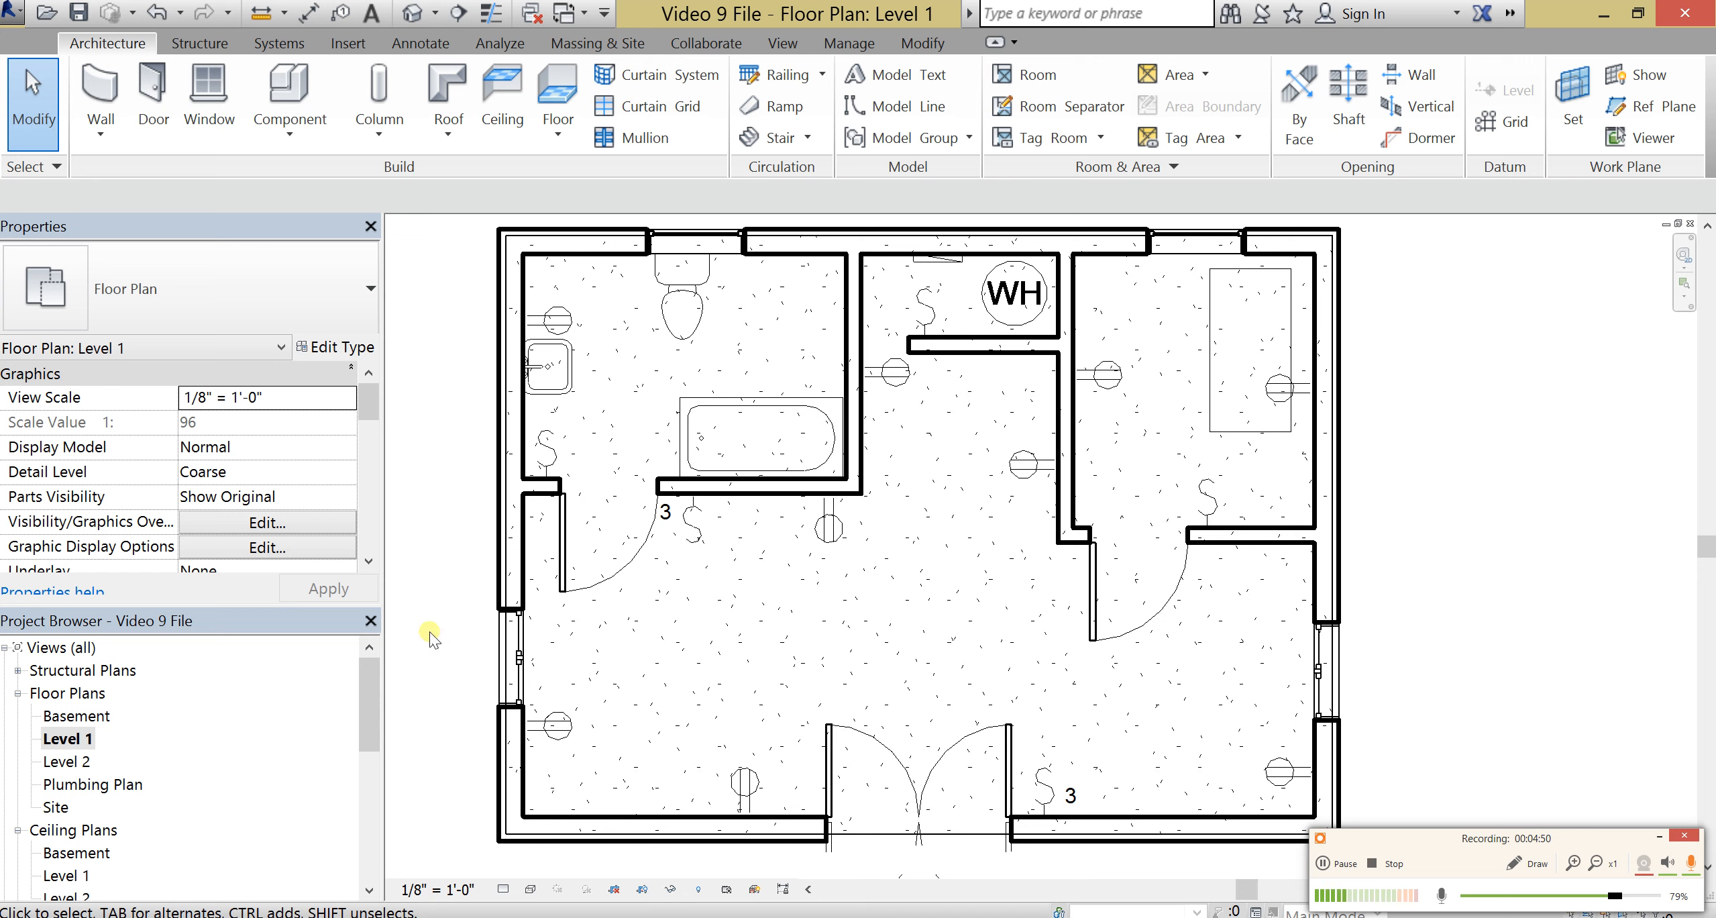
Step: Open the Level 1 ceiling plan with the whole building in view
click(88, 831)
double_click(65, 875)
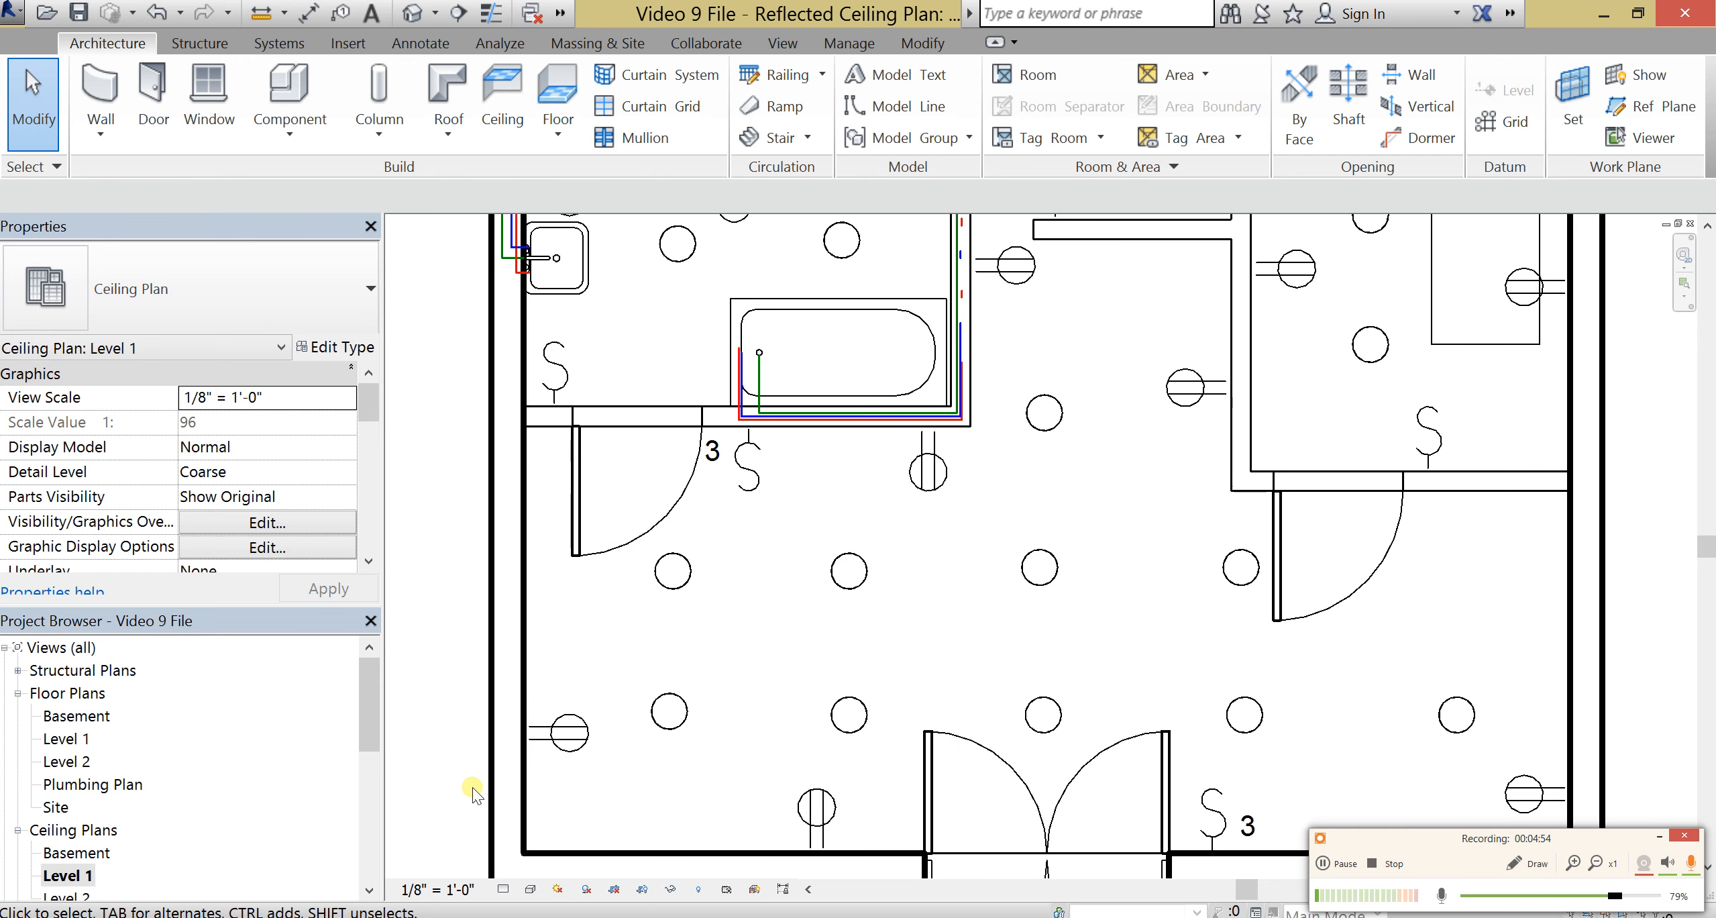
middle_drag(1121, 489, 1033, 562)
scroll(1033, 562, up, 2)
scroll(1021, 571, down, 5)
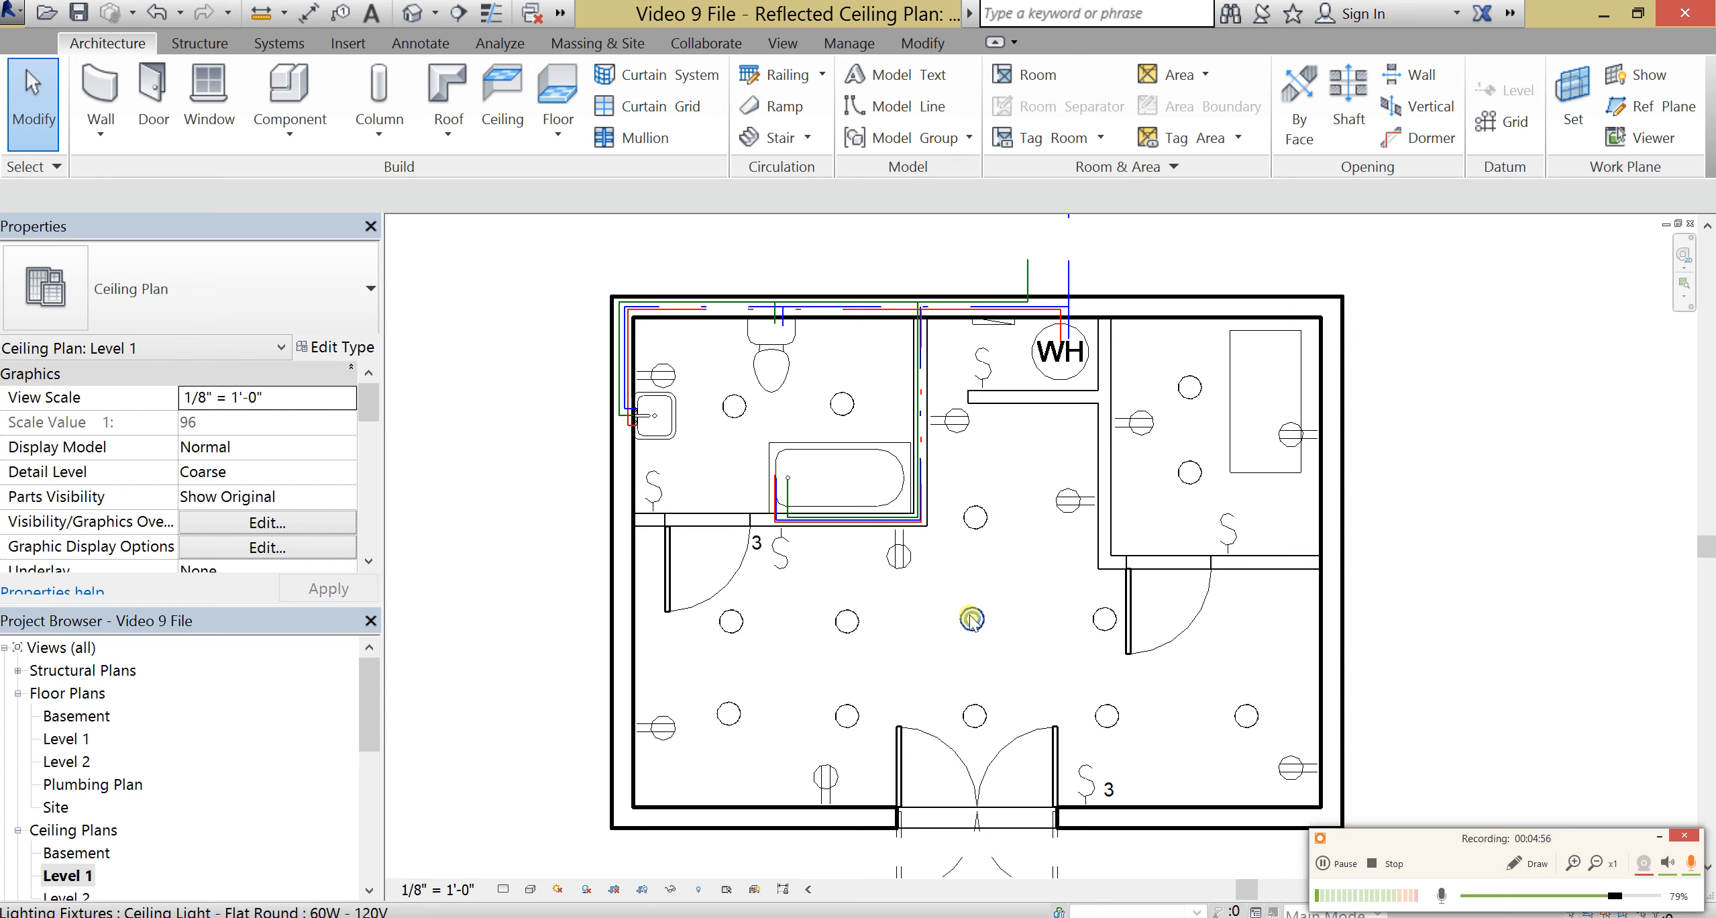
middle_drag(1035, 706, 1012, 691)
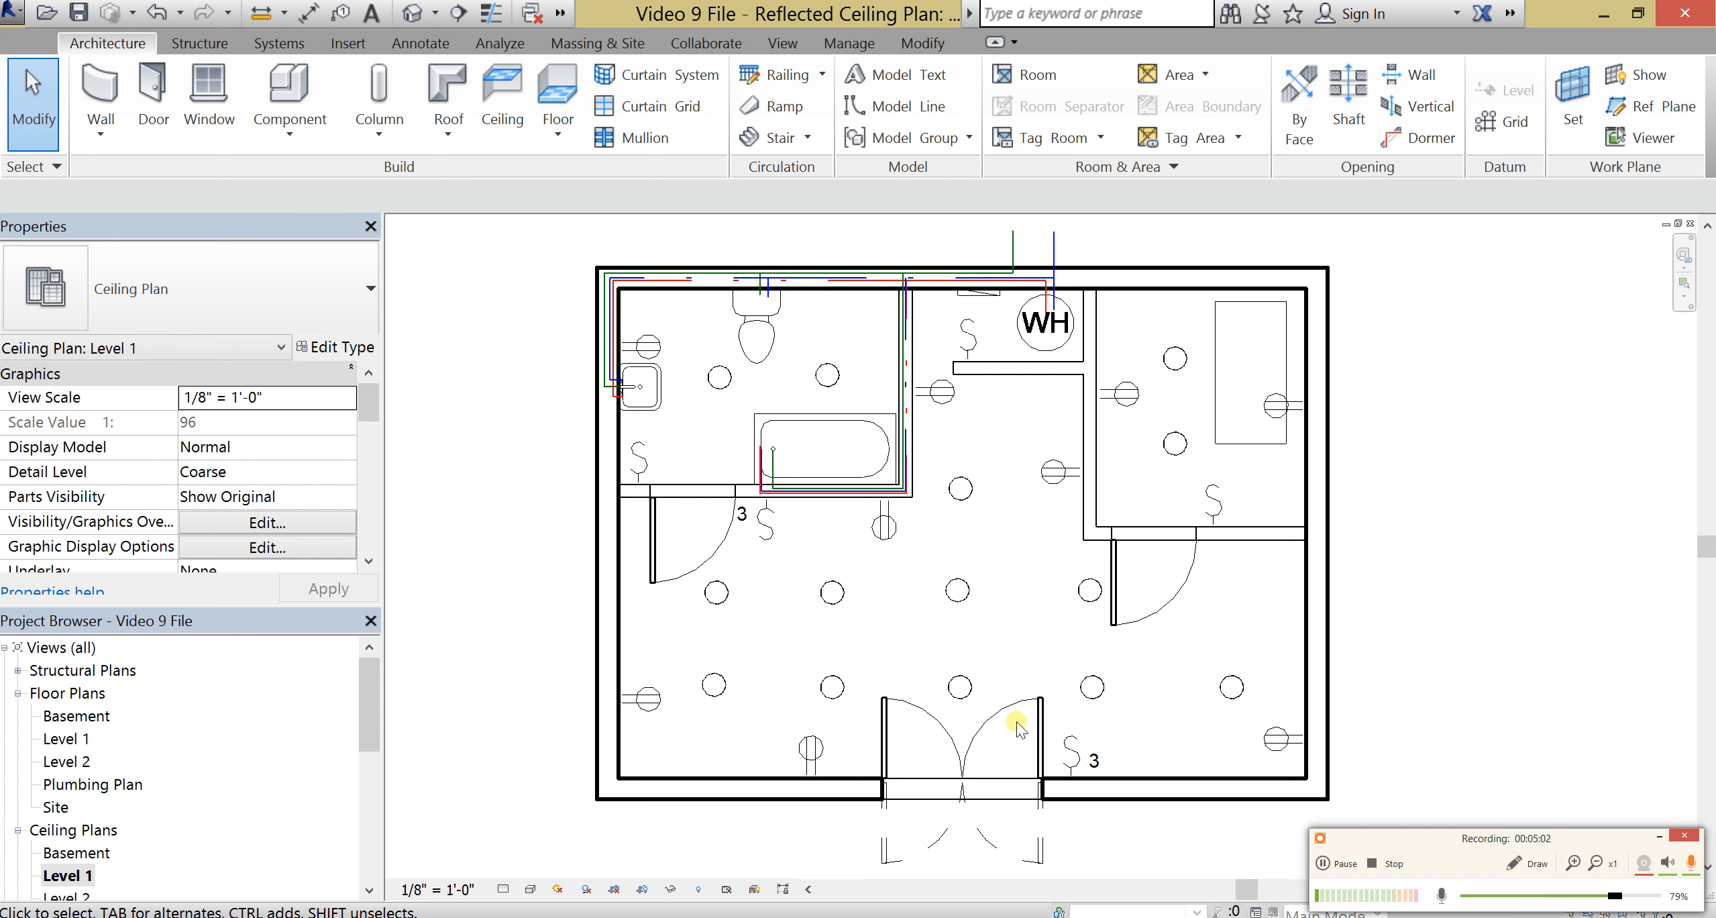
middle_drag(1017, 727, 959, 738)
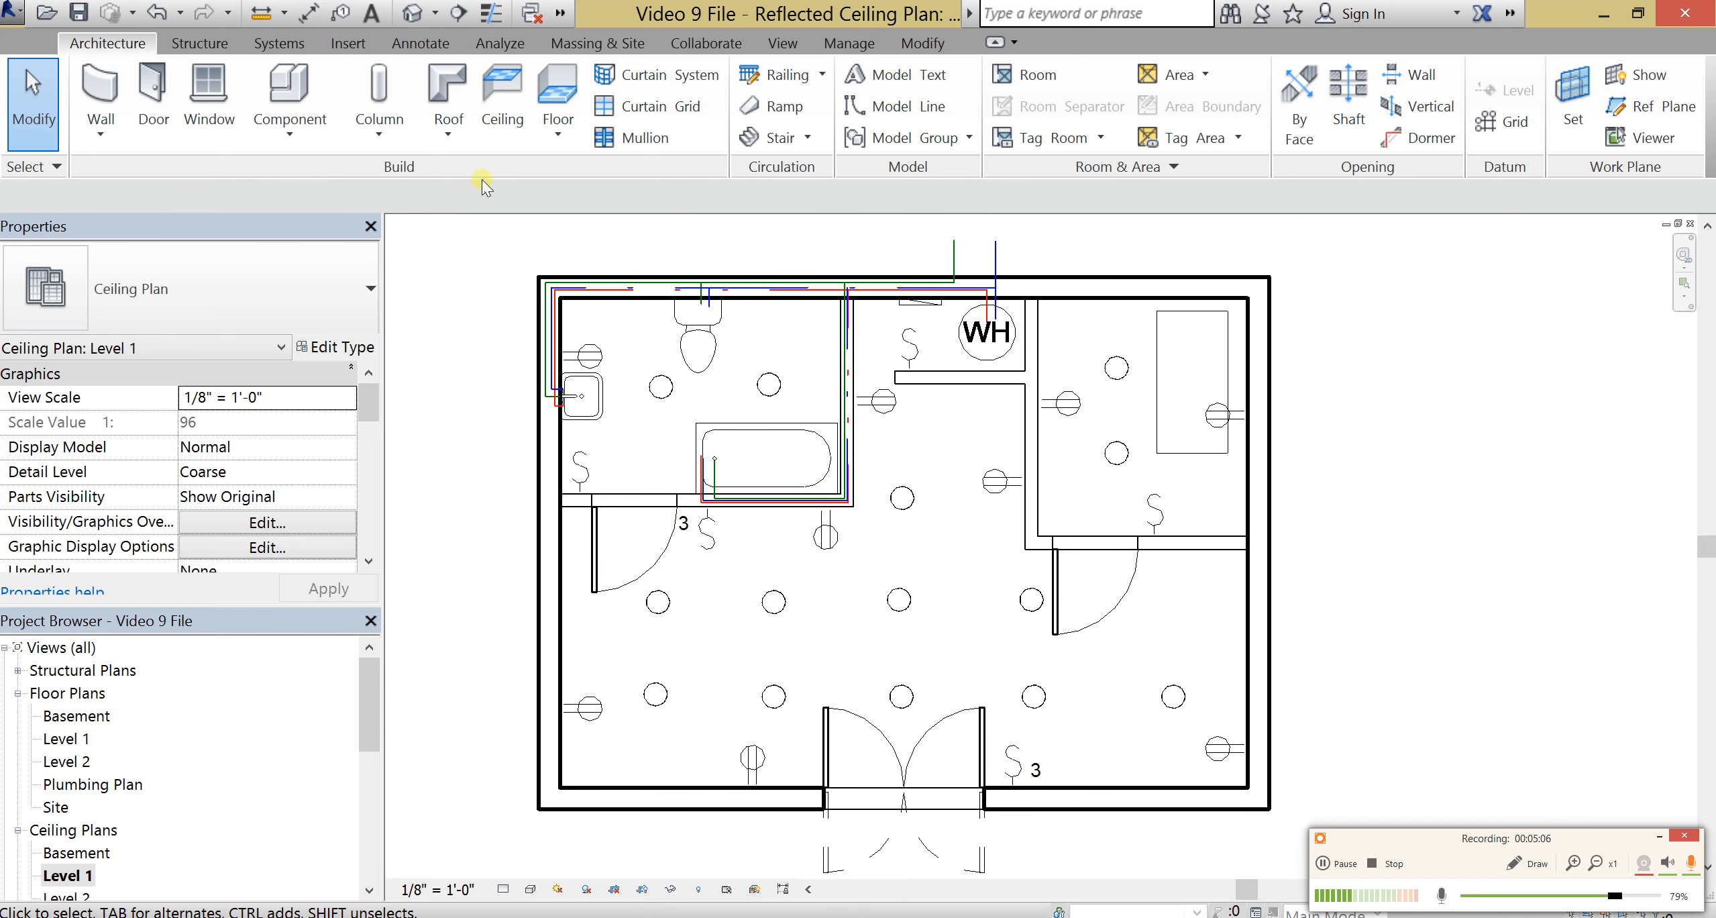
Step: Start a sketched ceiling on Level 1 using a rectangular boundary
click(503, 94)
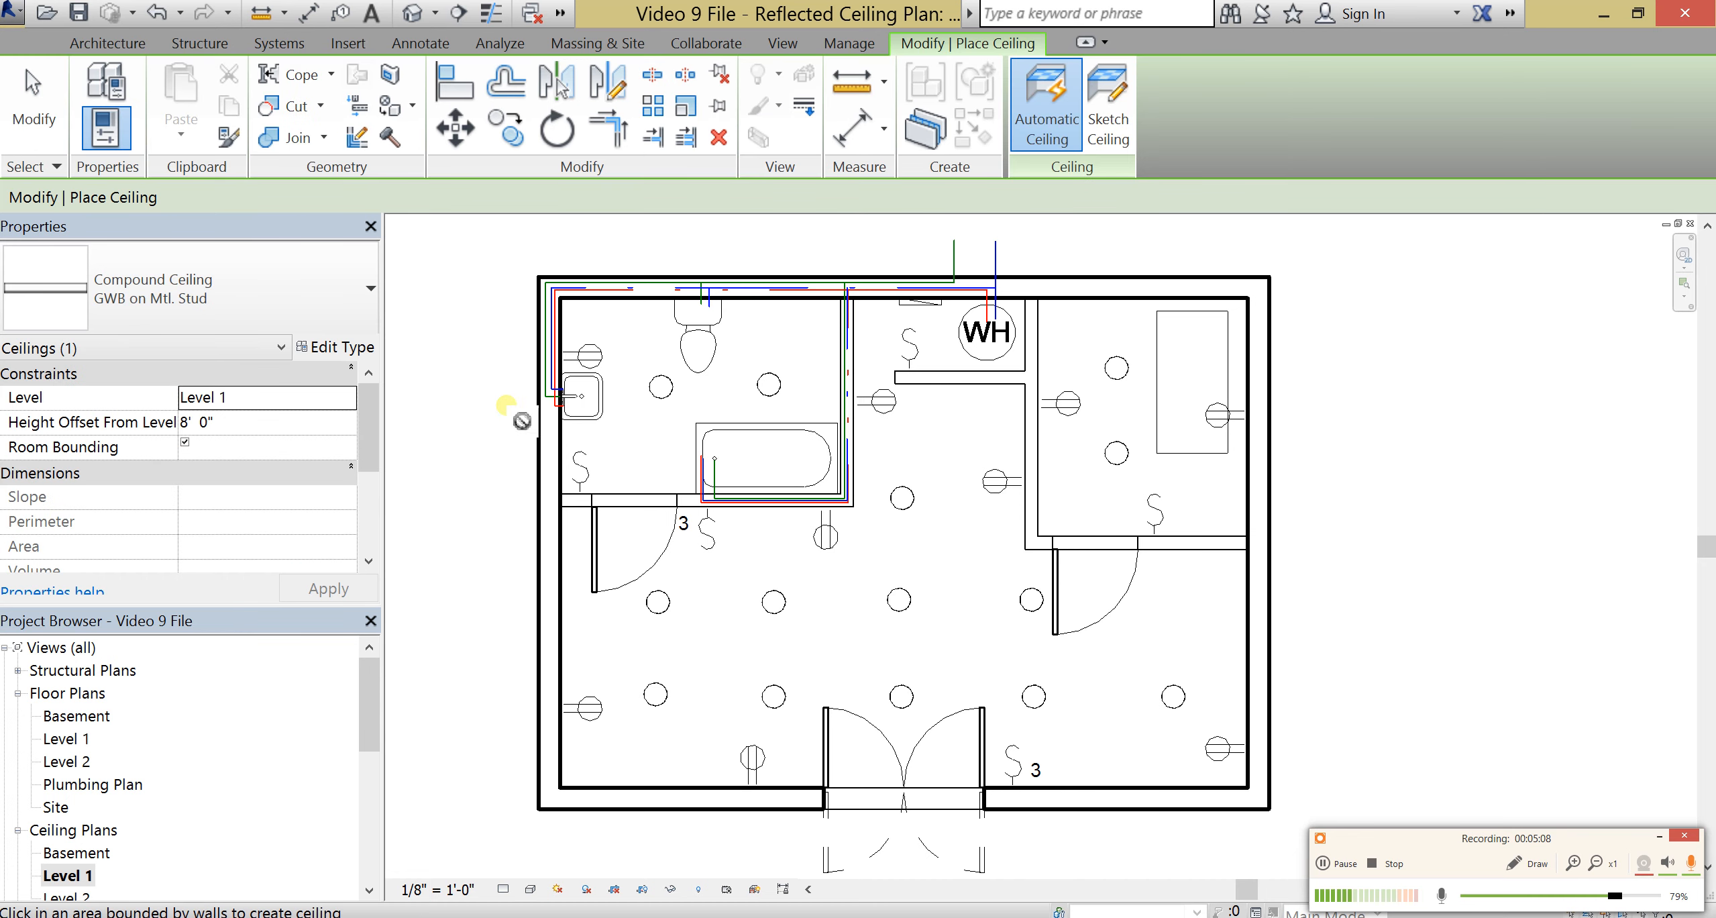
click(1104, 135)
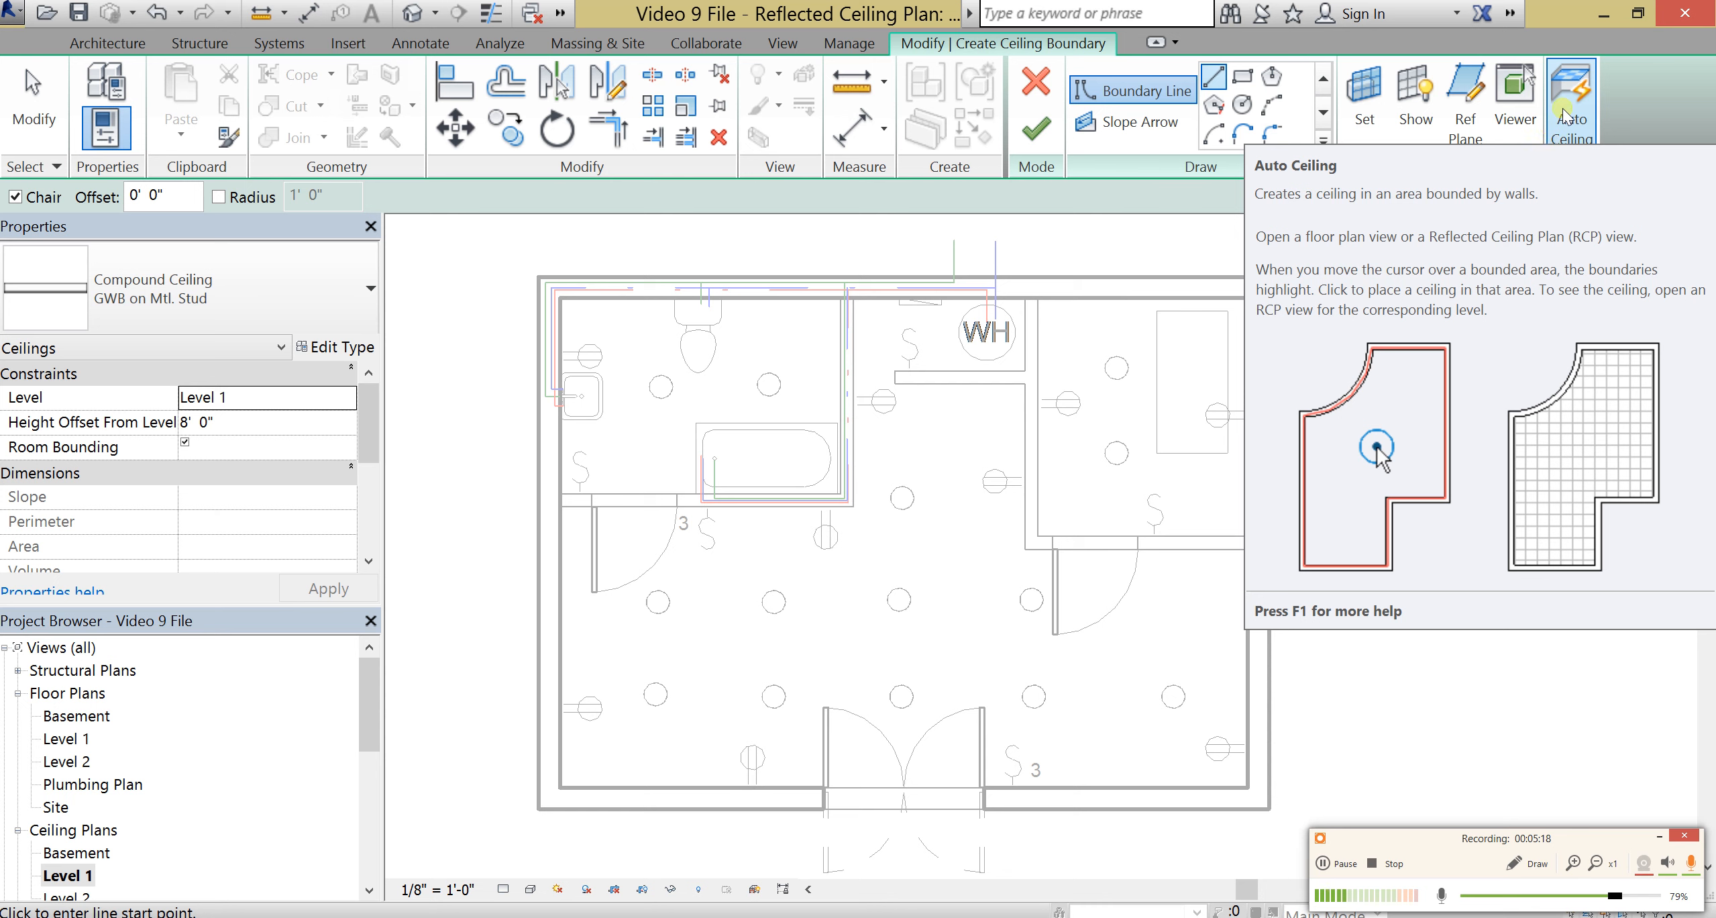
click(1240, 79)
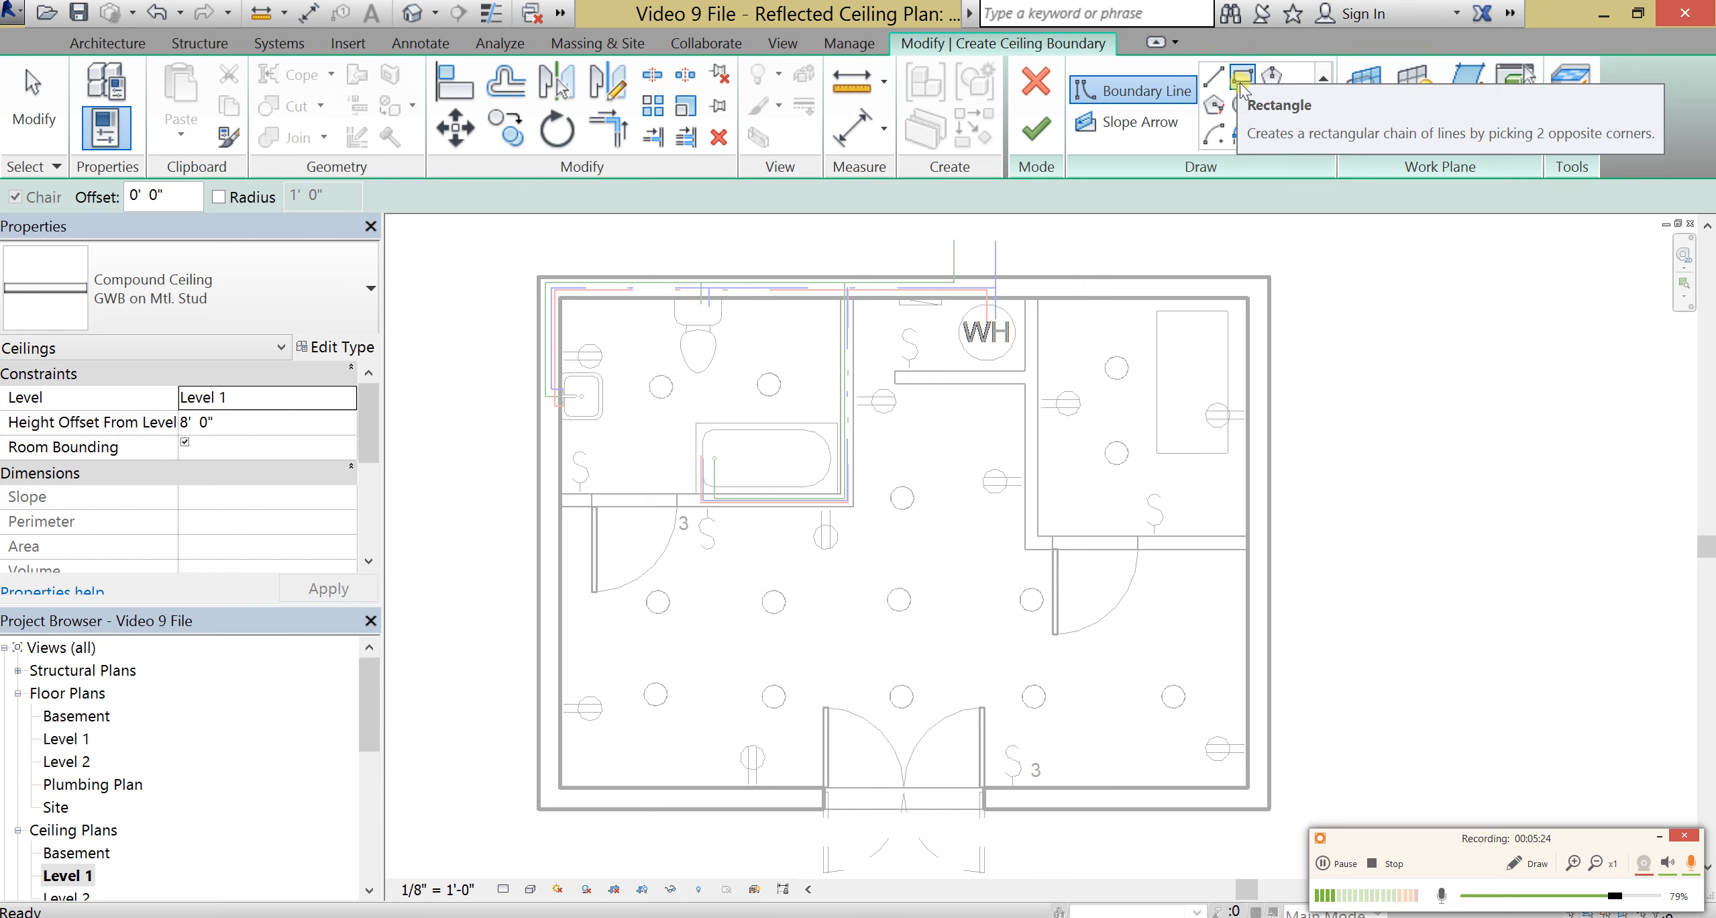
scroll(567, 287, up, 1)
scroll(567, 287, up, 3)
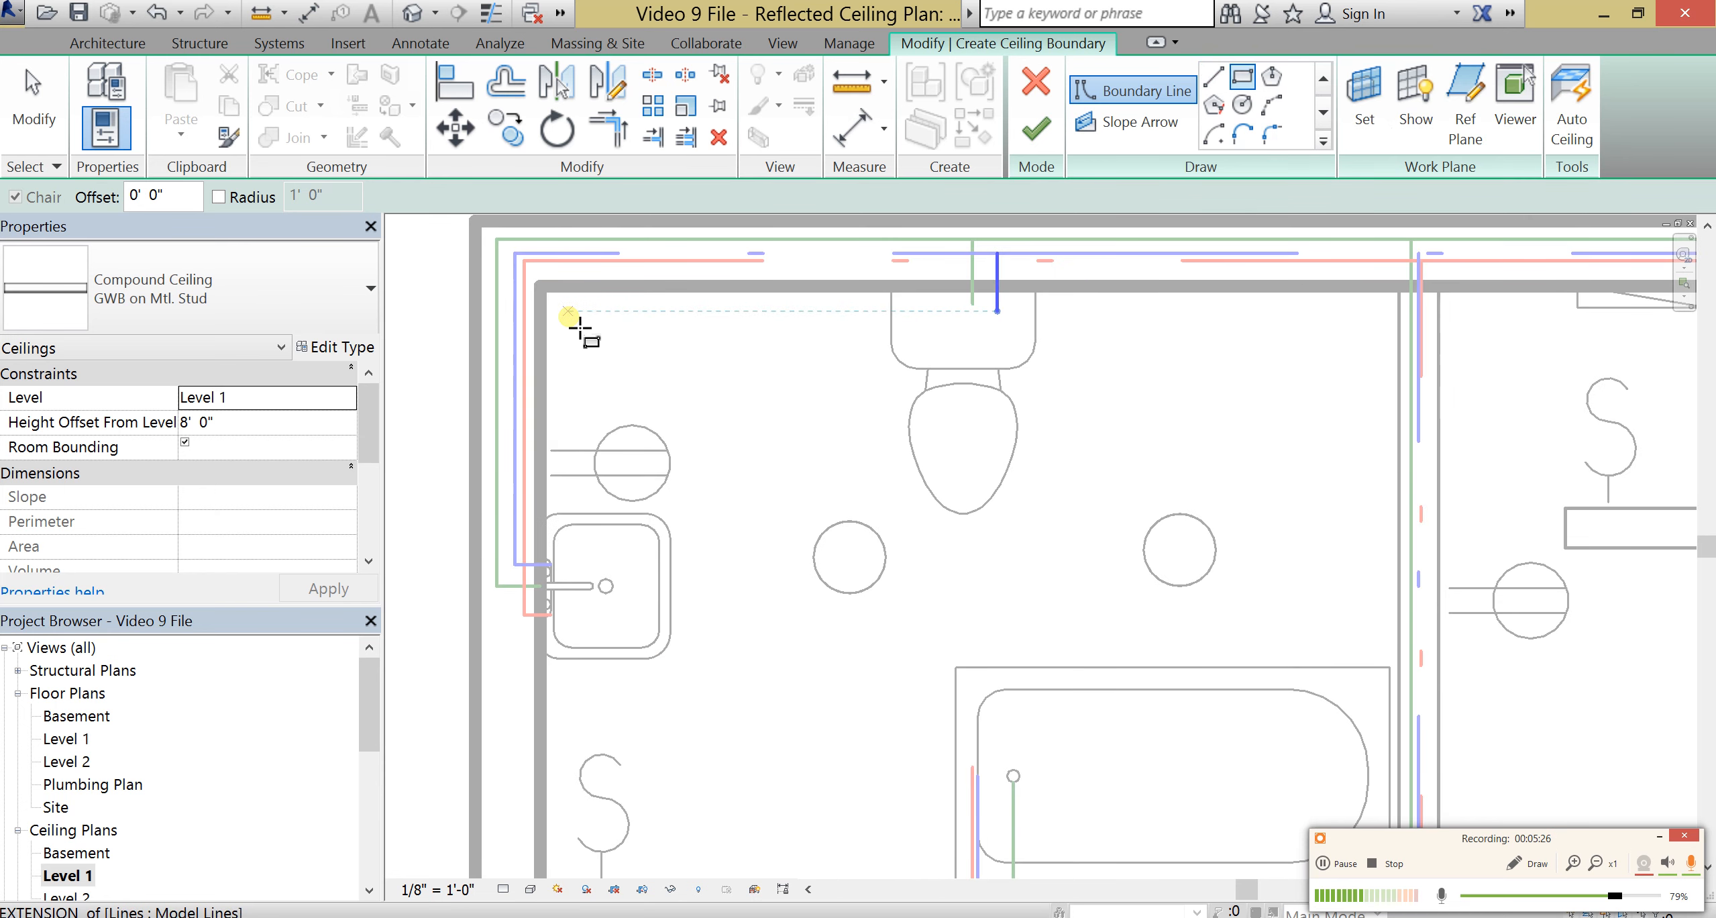
click(547, 288)
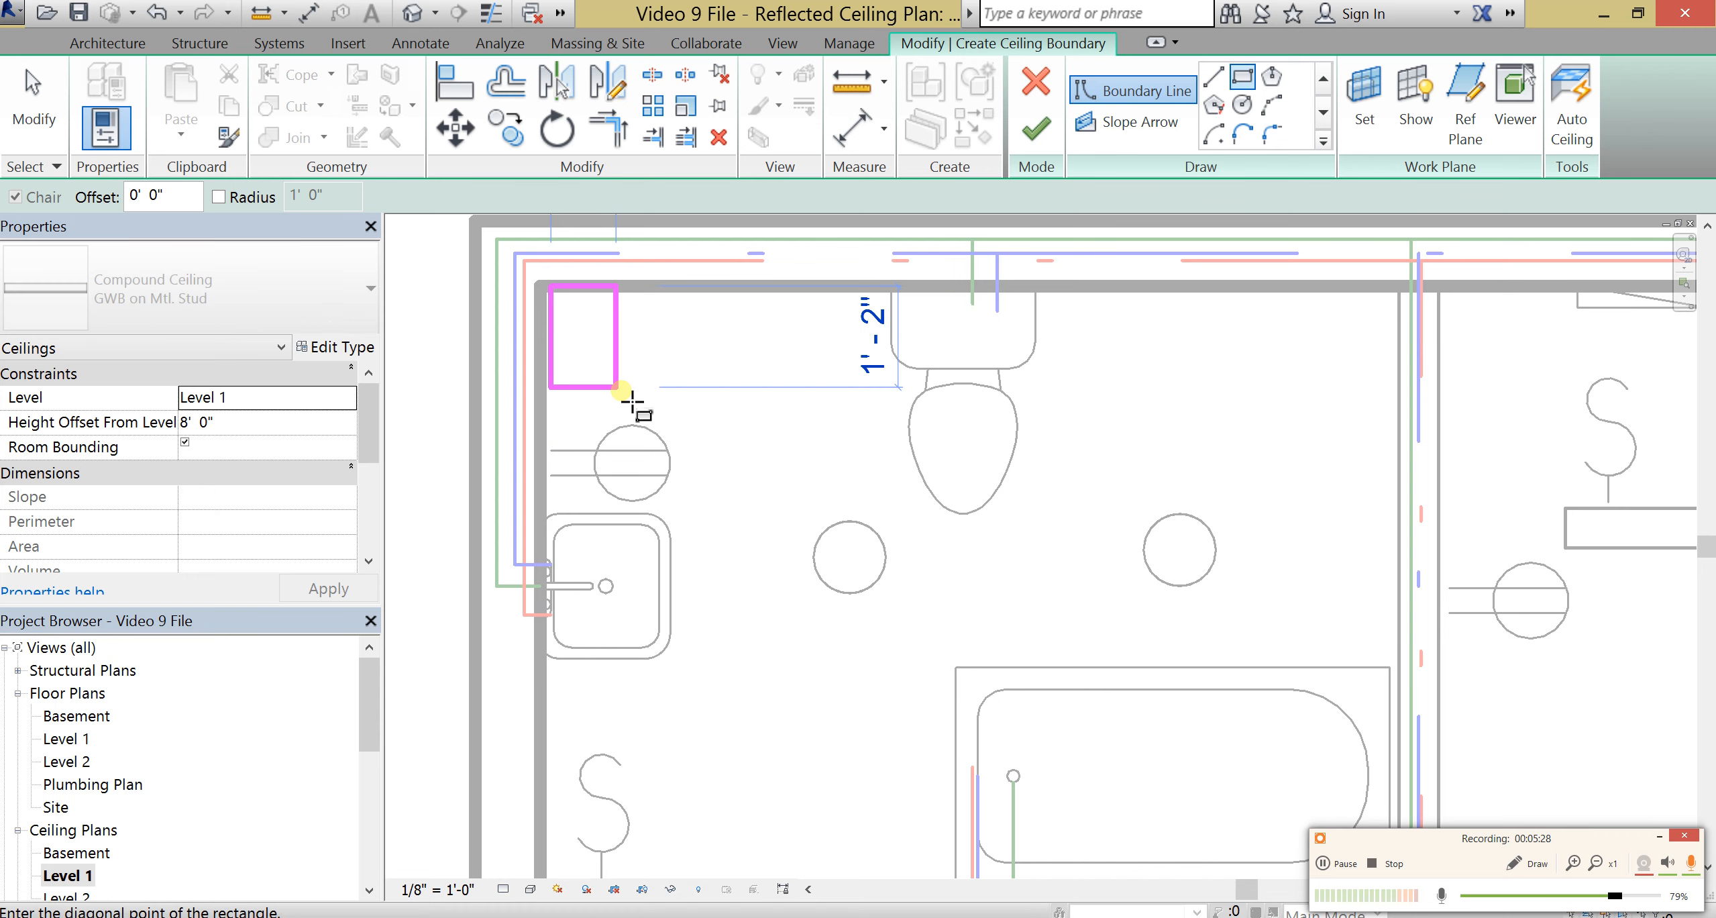
key(Escape)
key(Escape)
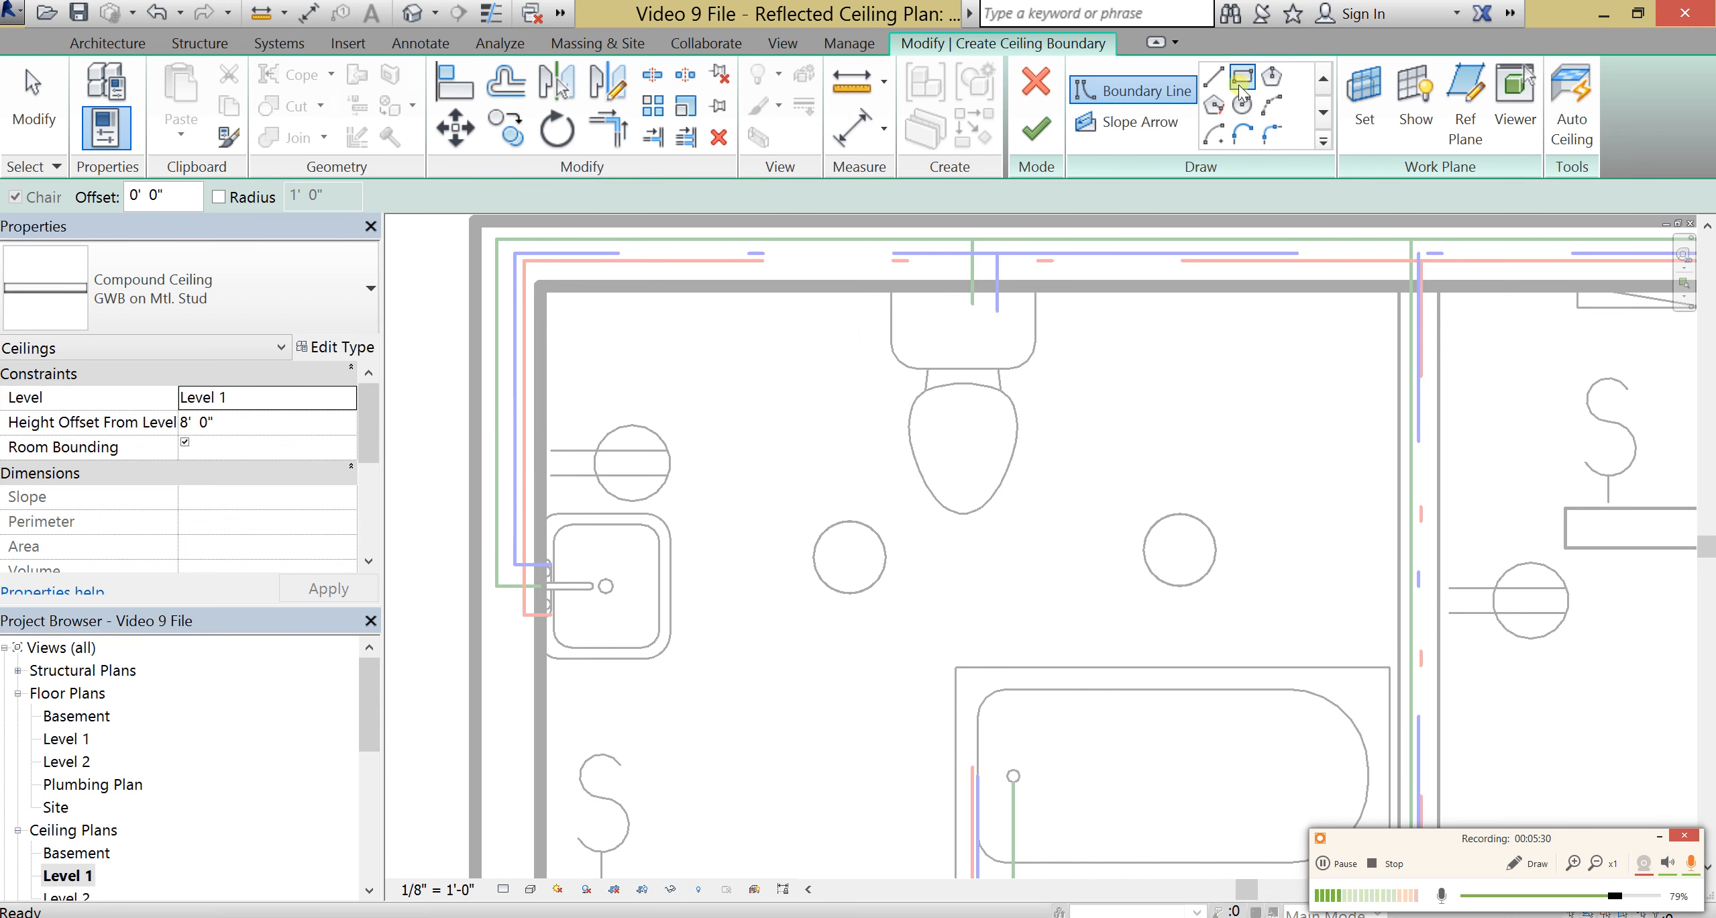
Step: Draw the rectangular ceiling boundary along the exterior walls' inner faces, from the bathroom's back corner to the diagonally opposite front corner
click(547, 288)
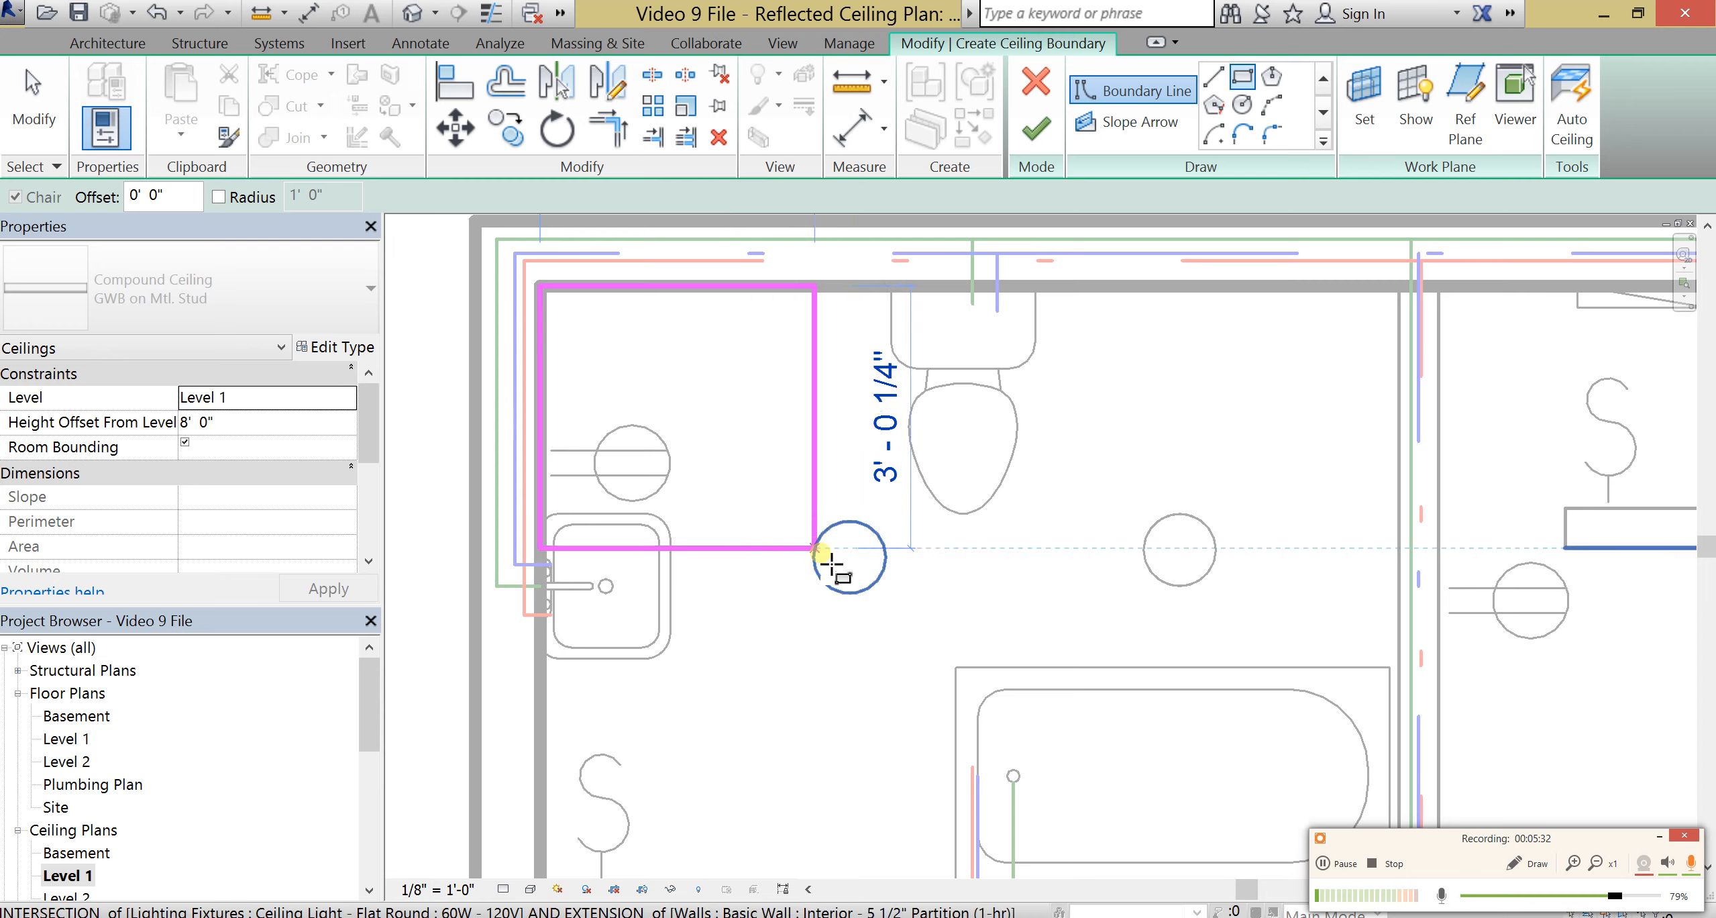
scroll(865, 580, down, 3)
scroll(890, 591, down, 2)
middle_drag(1187, 741, 809, 459)
scroll(874, 530, up, 3)
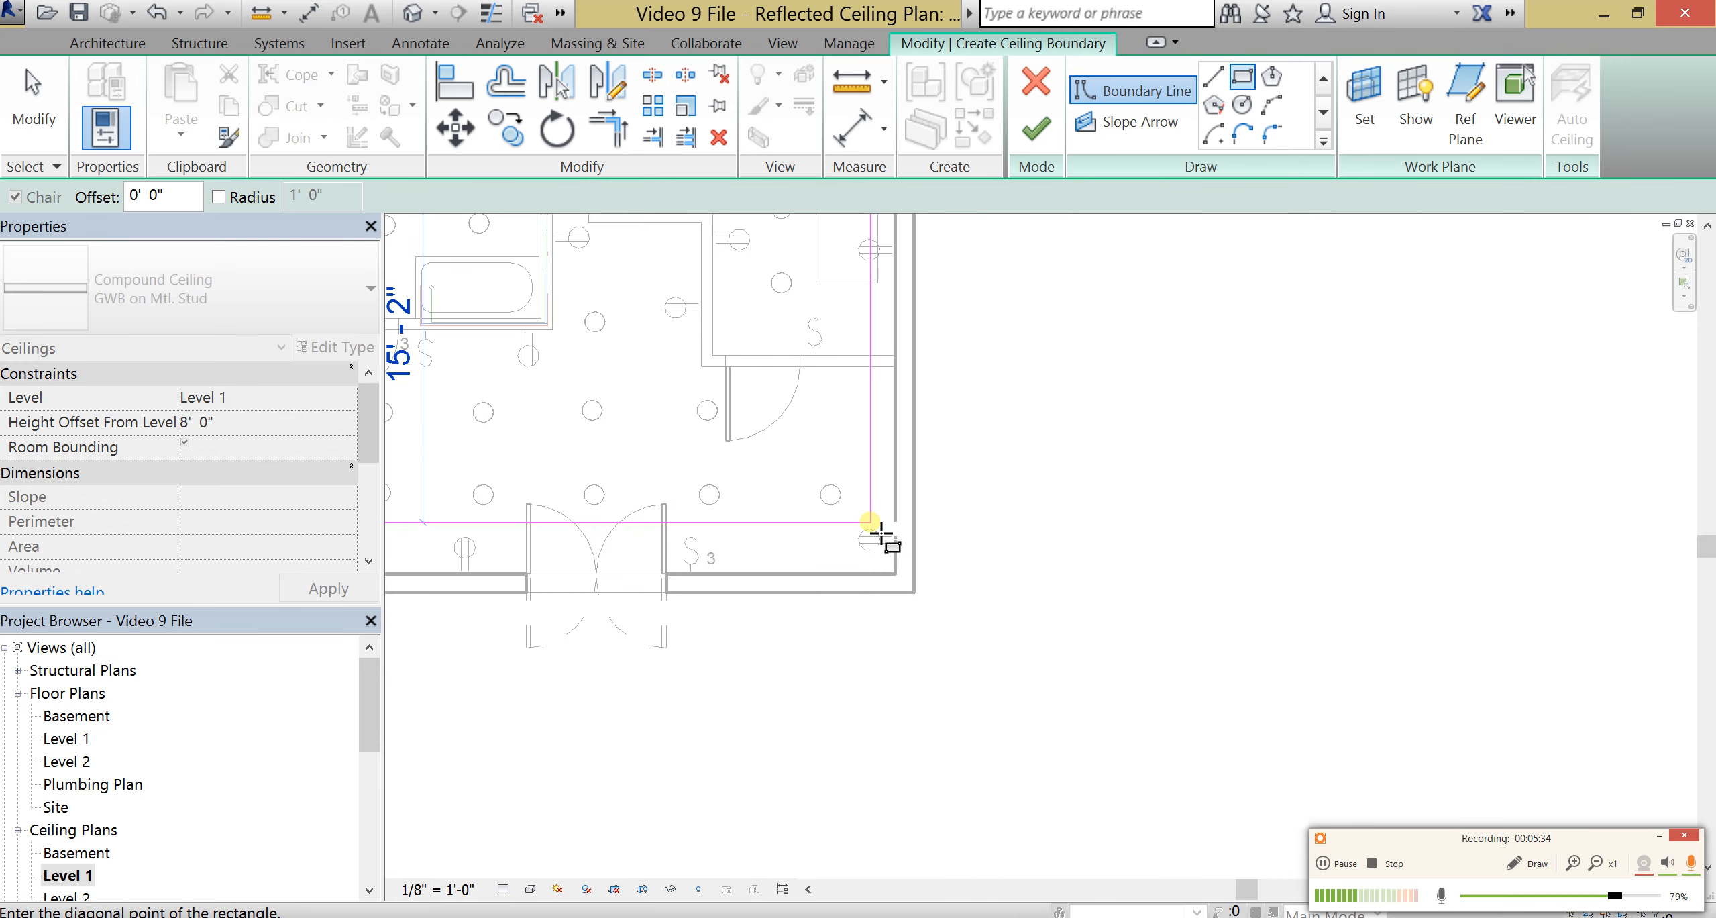
scroll(887, 622, up, 4)
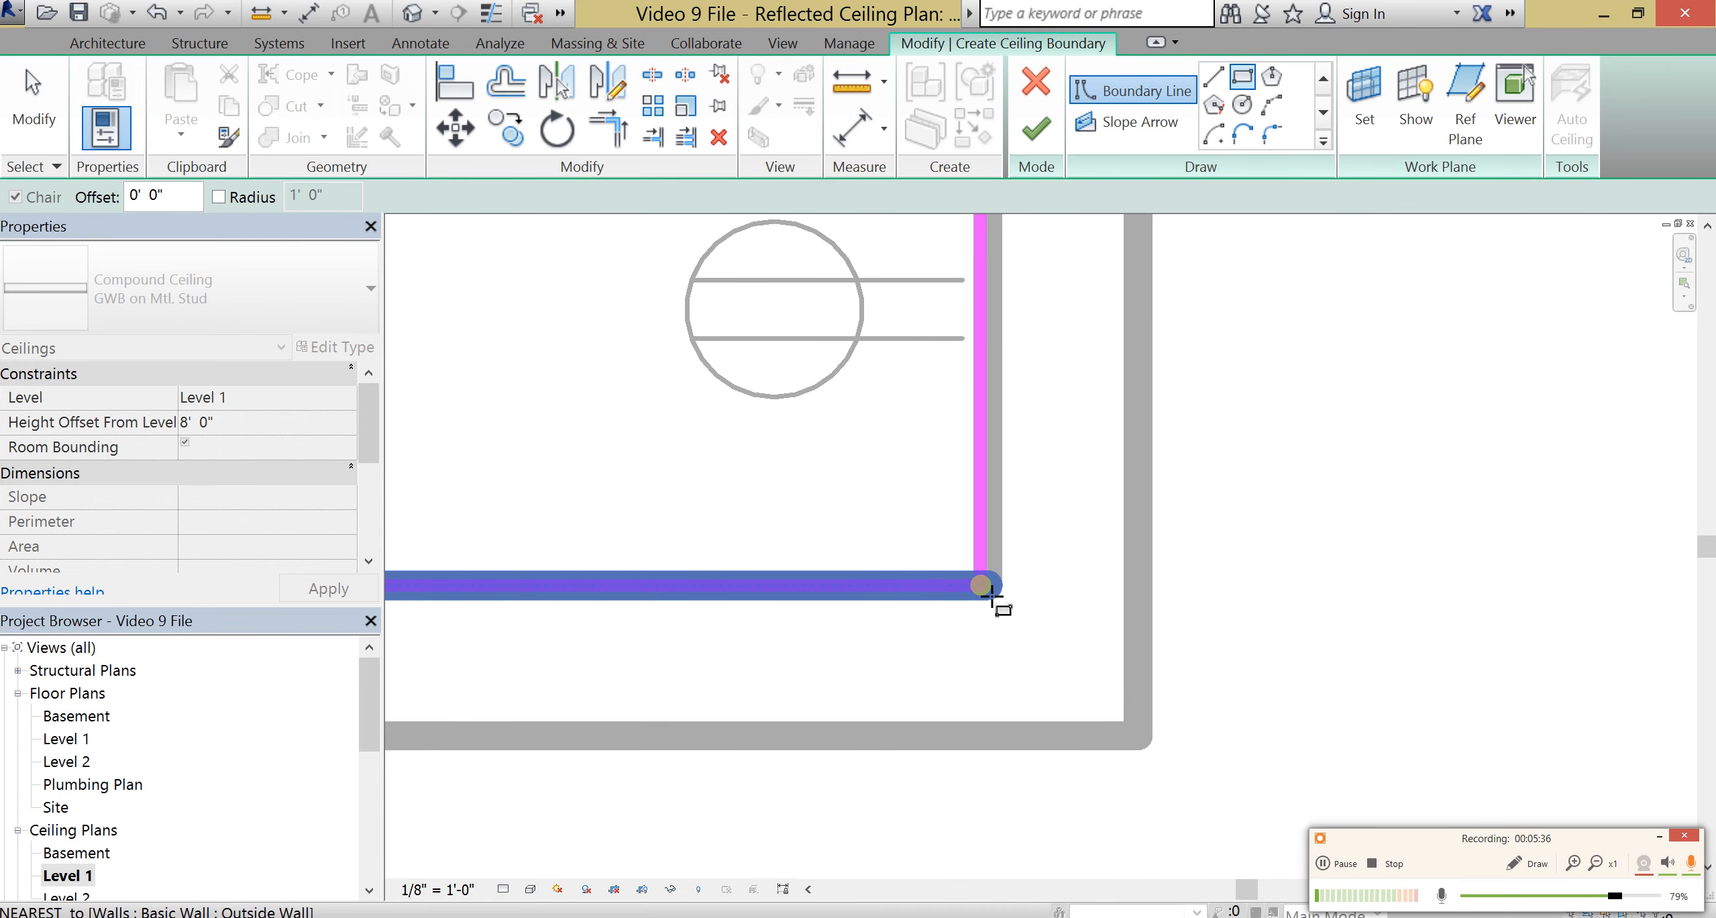
click(994, 595)
scroll(750, 548, down, 3)
middle_drag(785, 560, 1332, 645)
middle_drag(717, 438, 1258, 587)
scroll(956, 515, down, 3)
scroll(1140, 518, up, 1)
middle_drag(1147, 518, 919, 620)
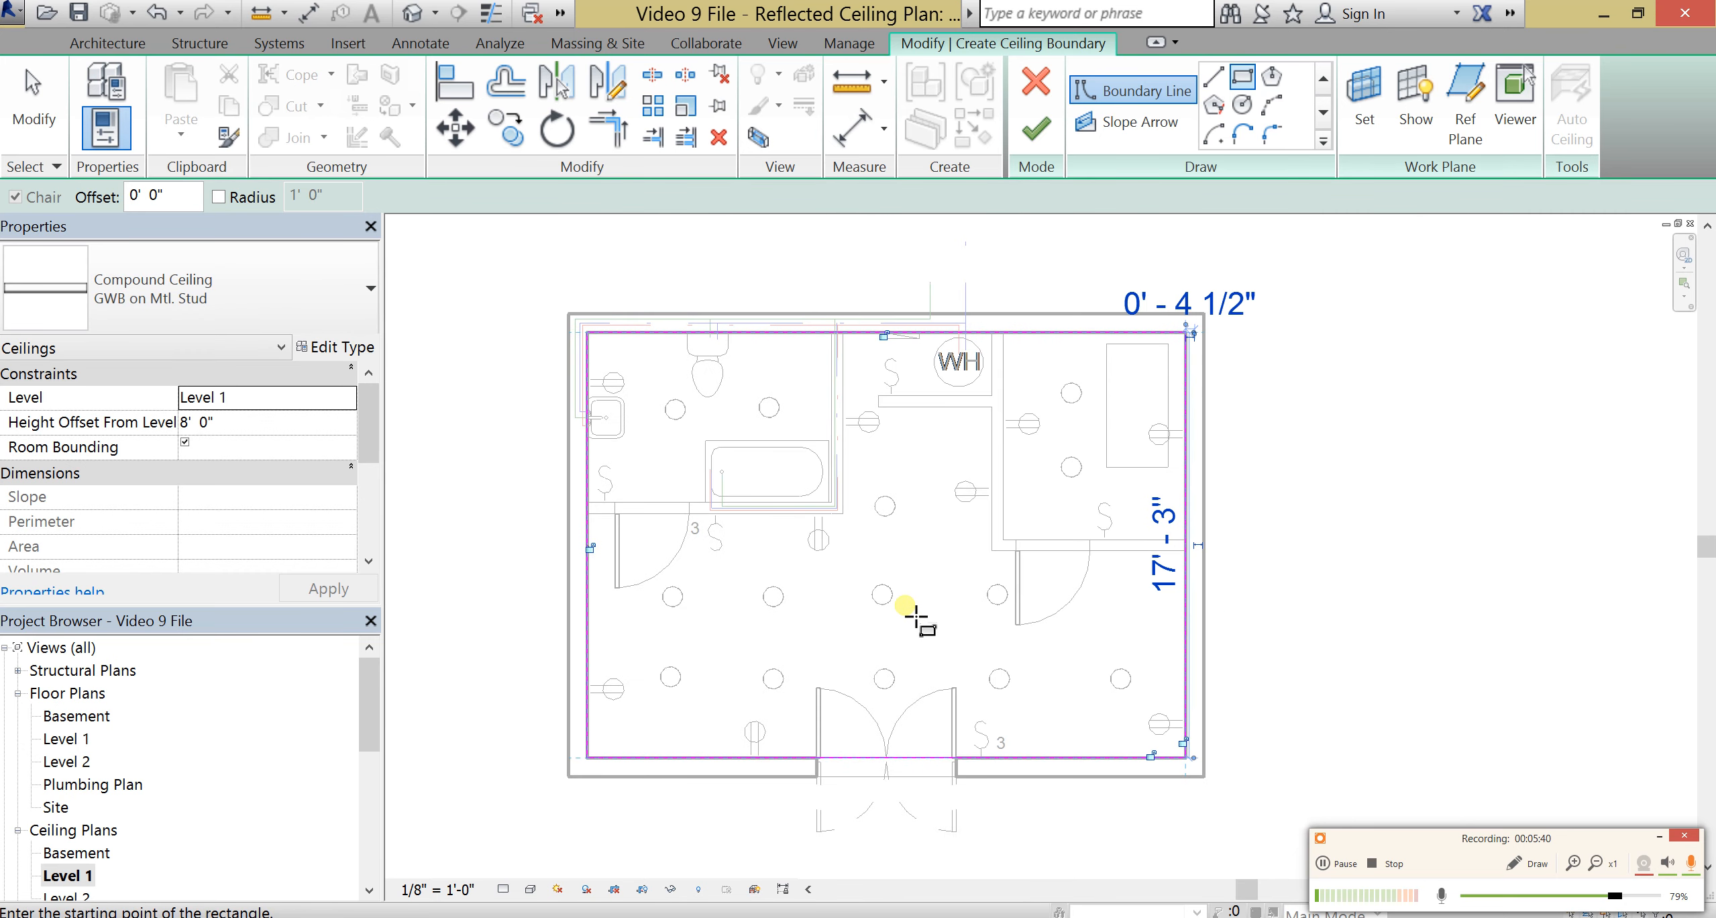
scroll(918, 585, up, 2)
Step: Choose the Compound Ceiling type GWB on Mtl. Stud for the sketched ceiling
click(323, 288)
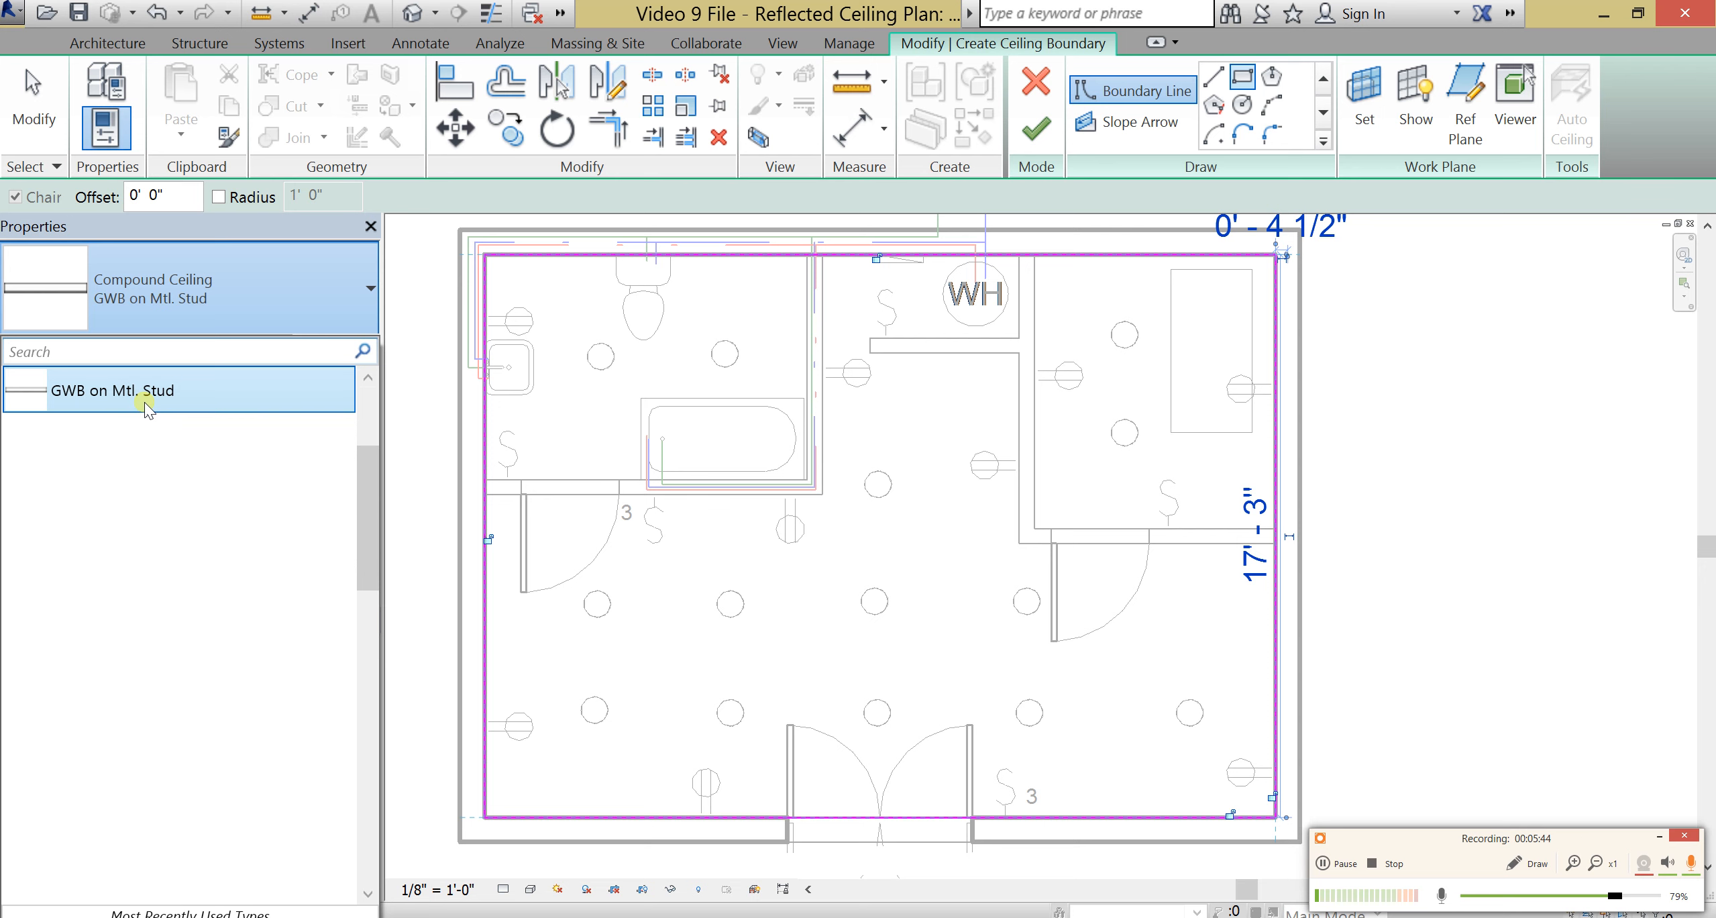
click(216, 301)
click(216, 301)
click(210, 393)
click(176, 329)
click(195, 369)
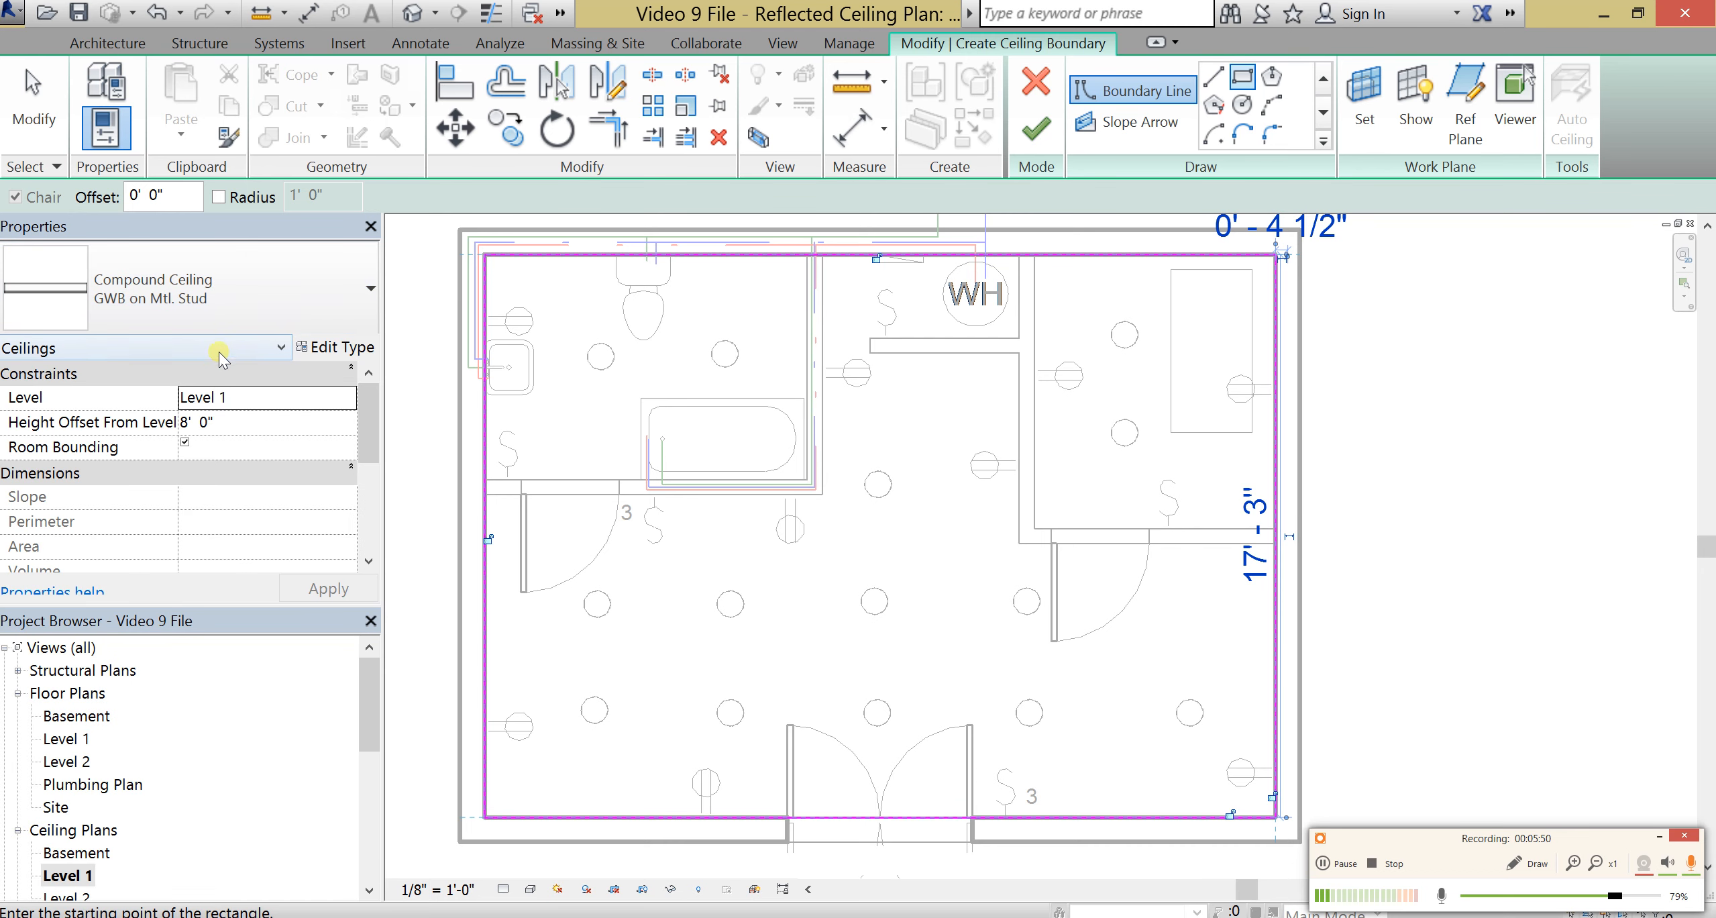
Step: Finish the rectangular boundary sketch to create the GWB on Mtl. Stud ceiling on Level 1, and deselect it
click(1037, 130)
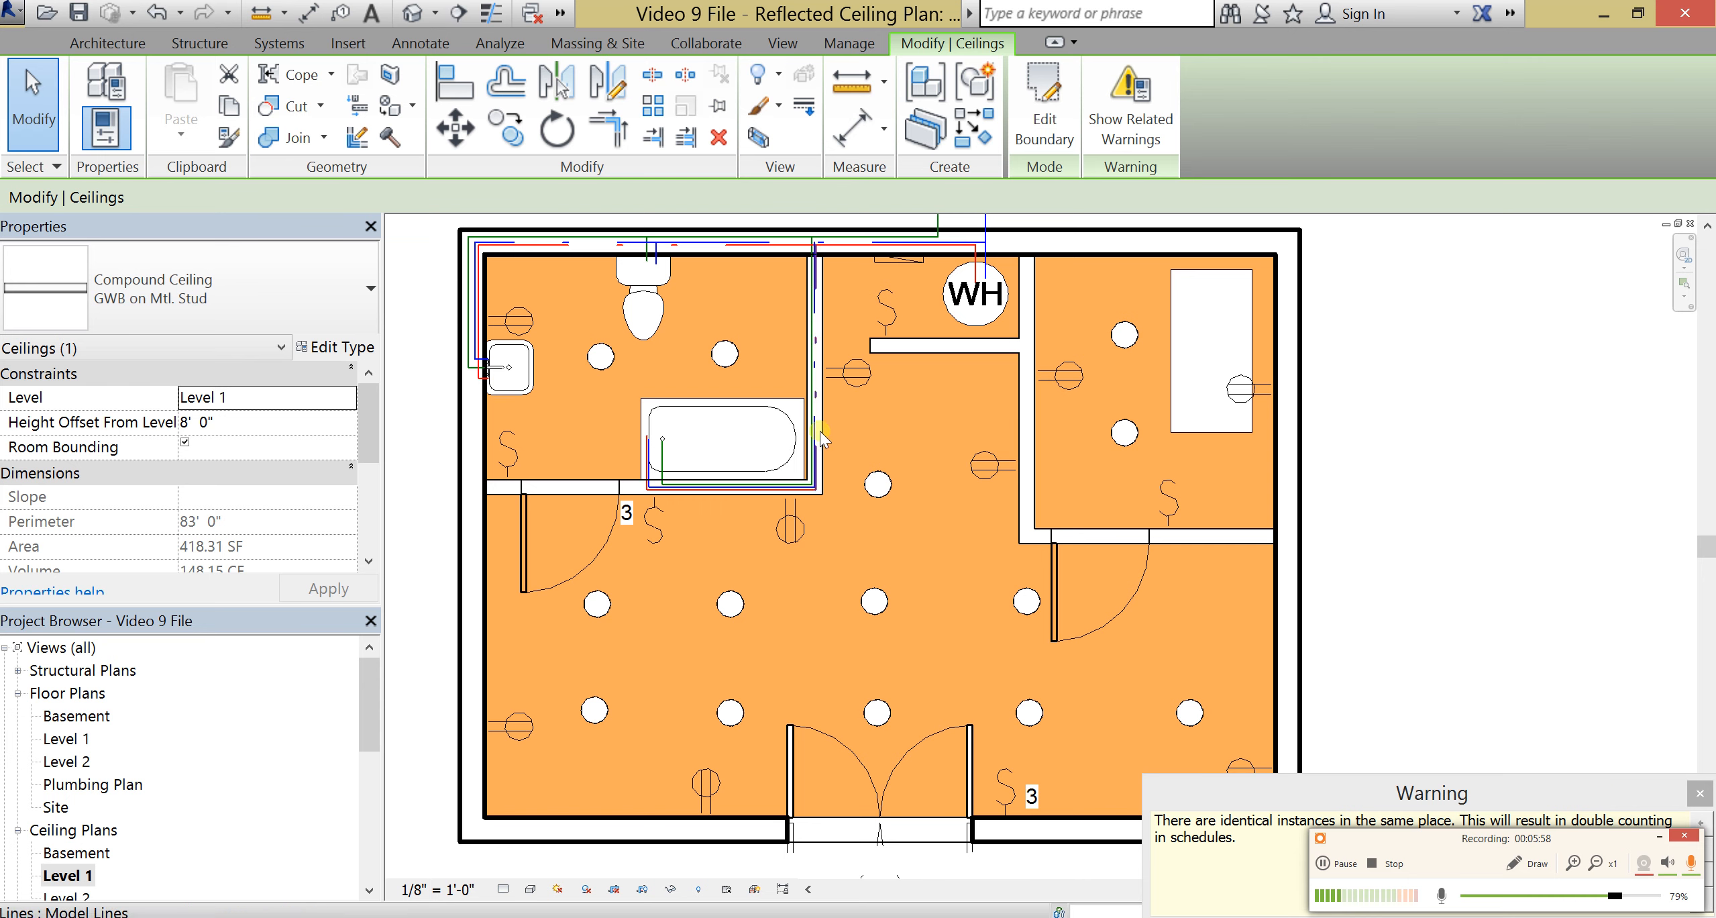
click(932, 545)
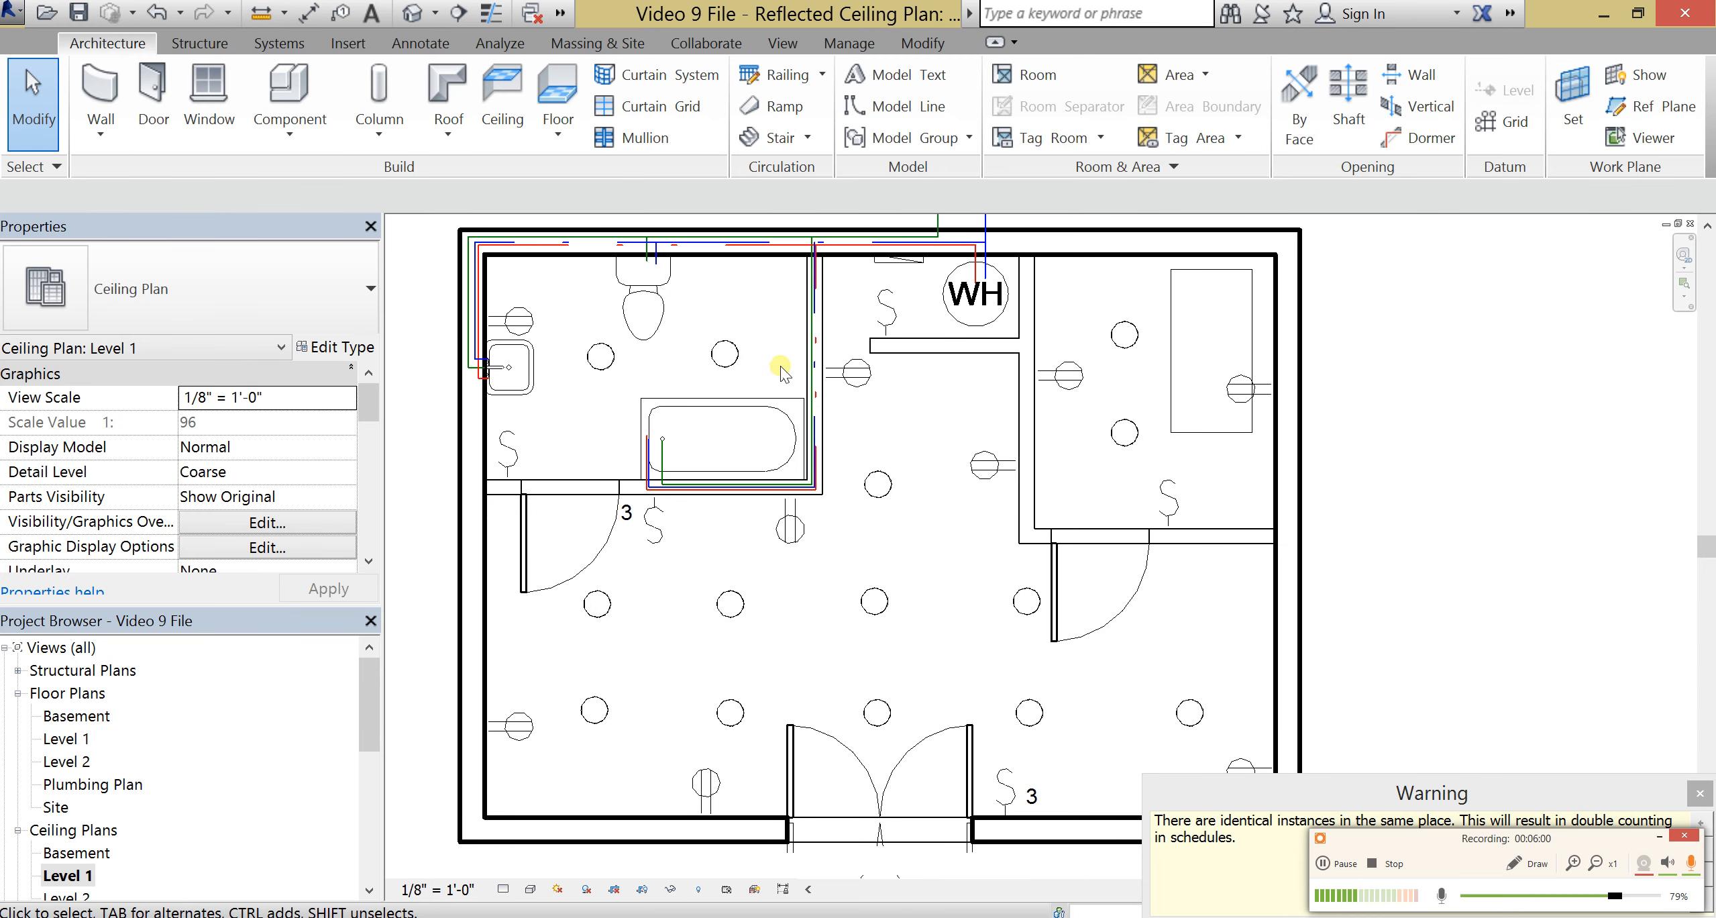
Step: Examine the new ceiling at the building's corner in the 3D view and return to the Level 1 ceiling plan
click(412, 13)
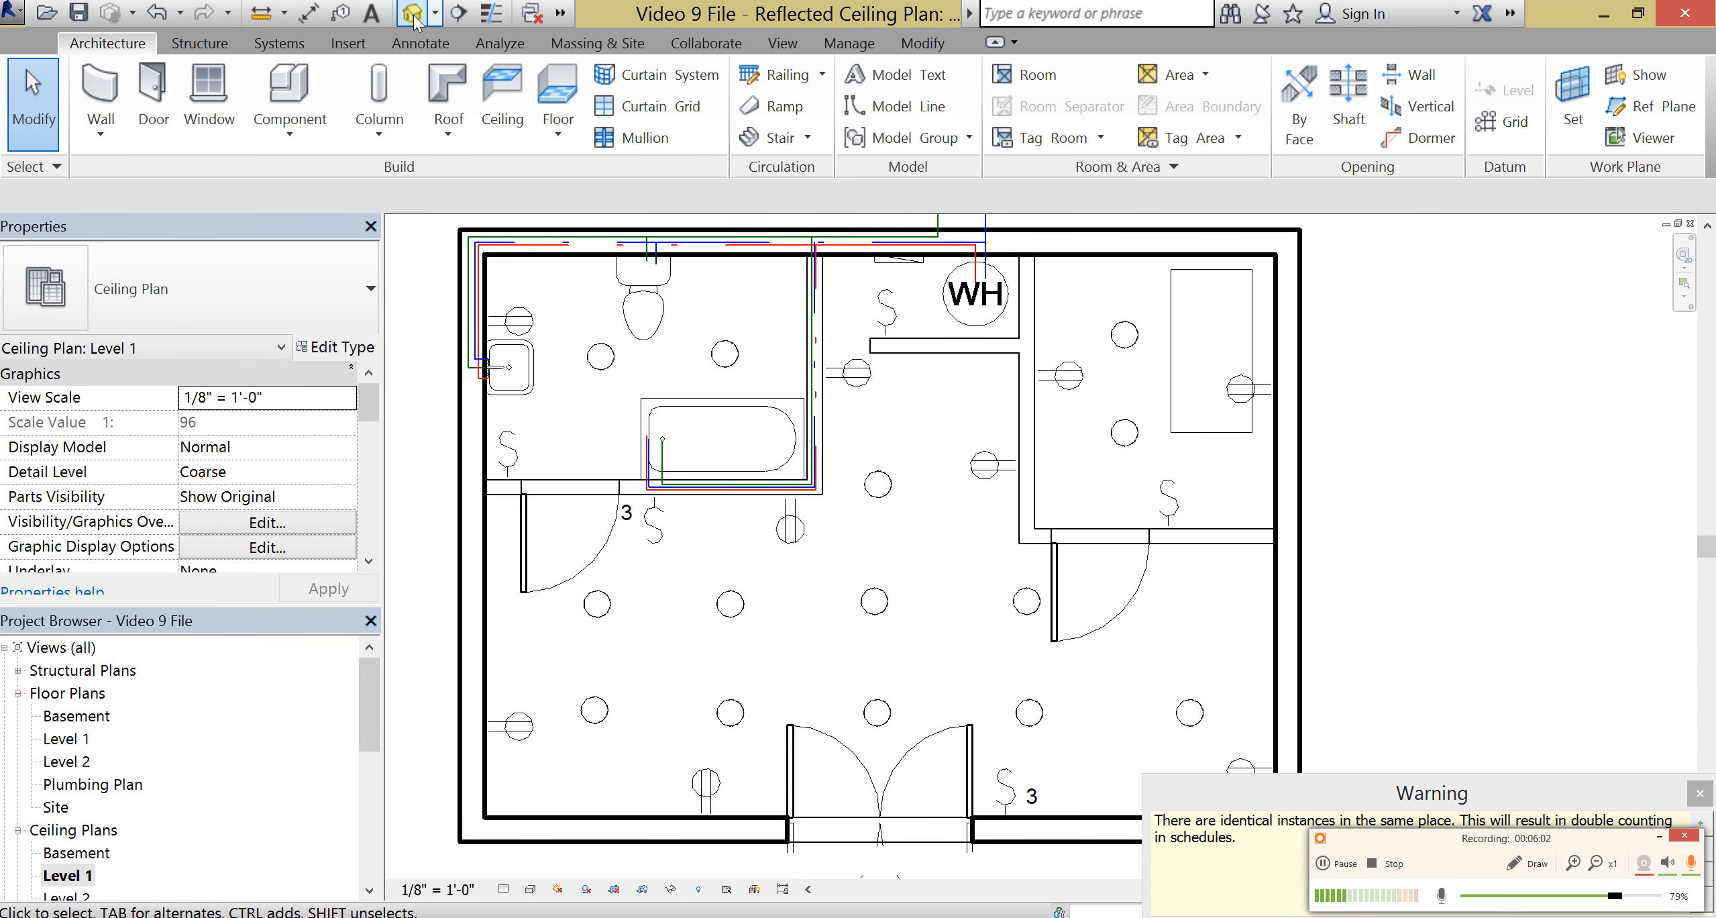
shift+middle_drag(1272, 694, 1163, 661)
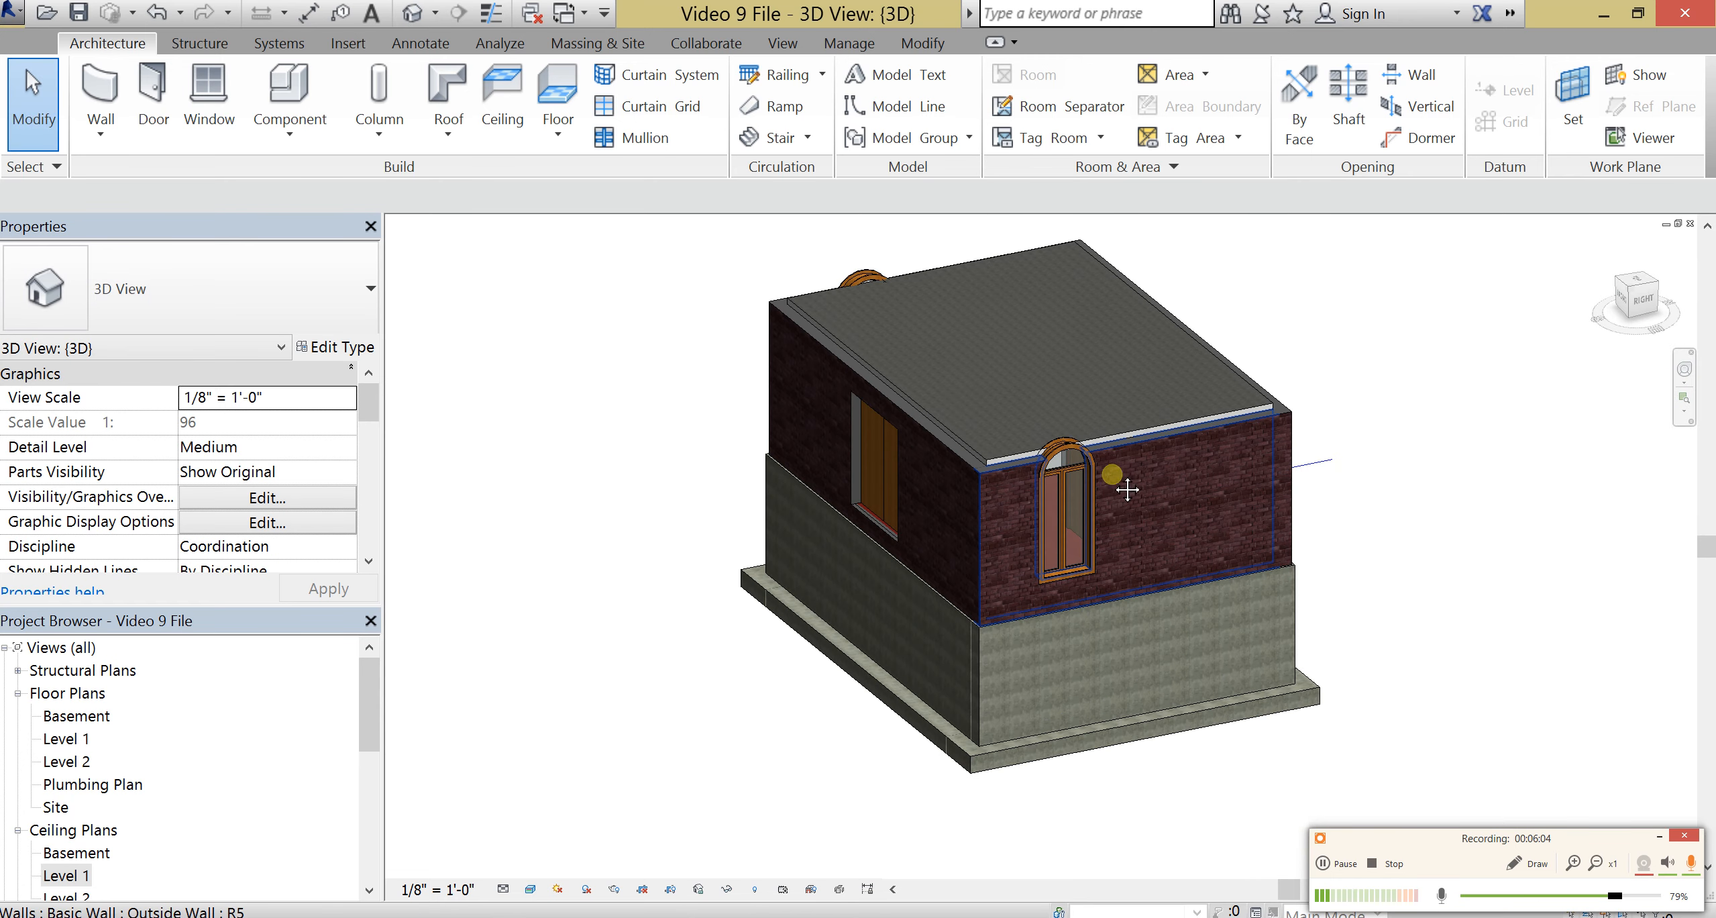
scroll(998, 438, up, 5)
scroll(1024, 476, up, 2)
click(948, 466)
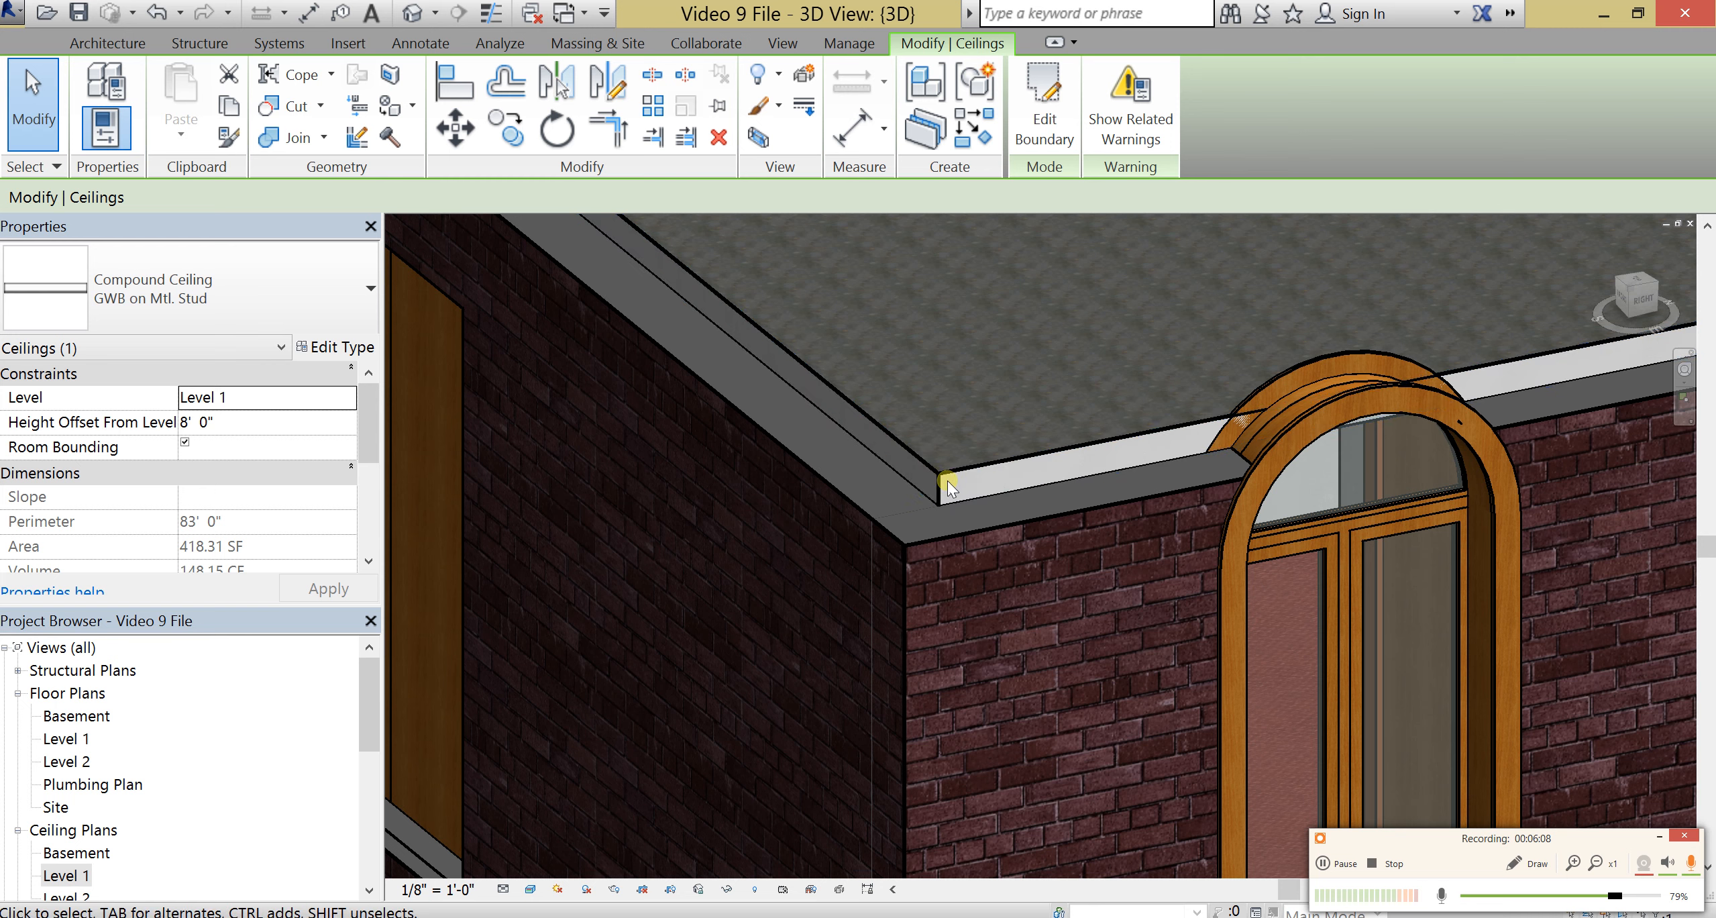
scroll(946, 482, down, 1)
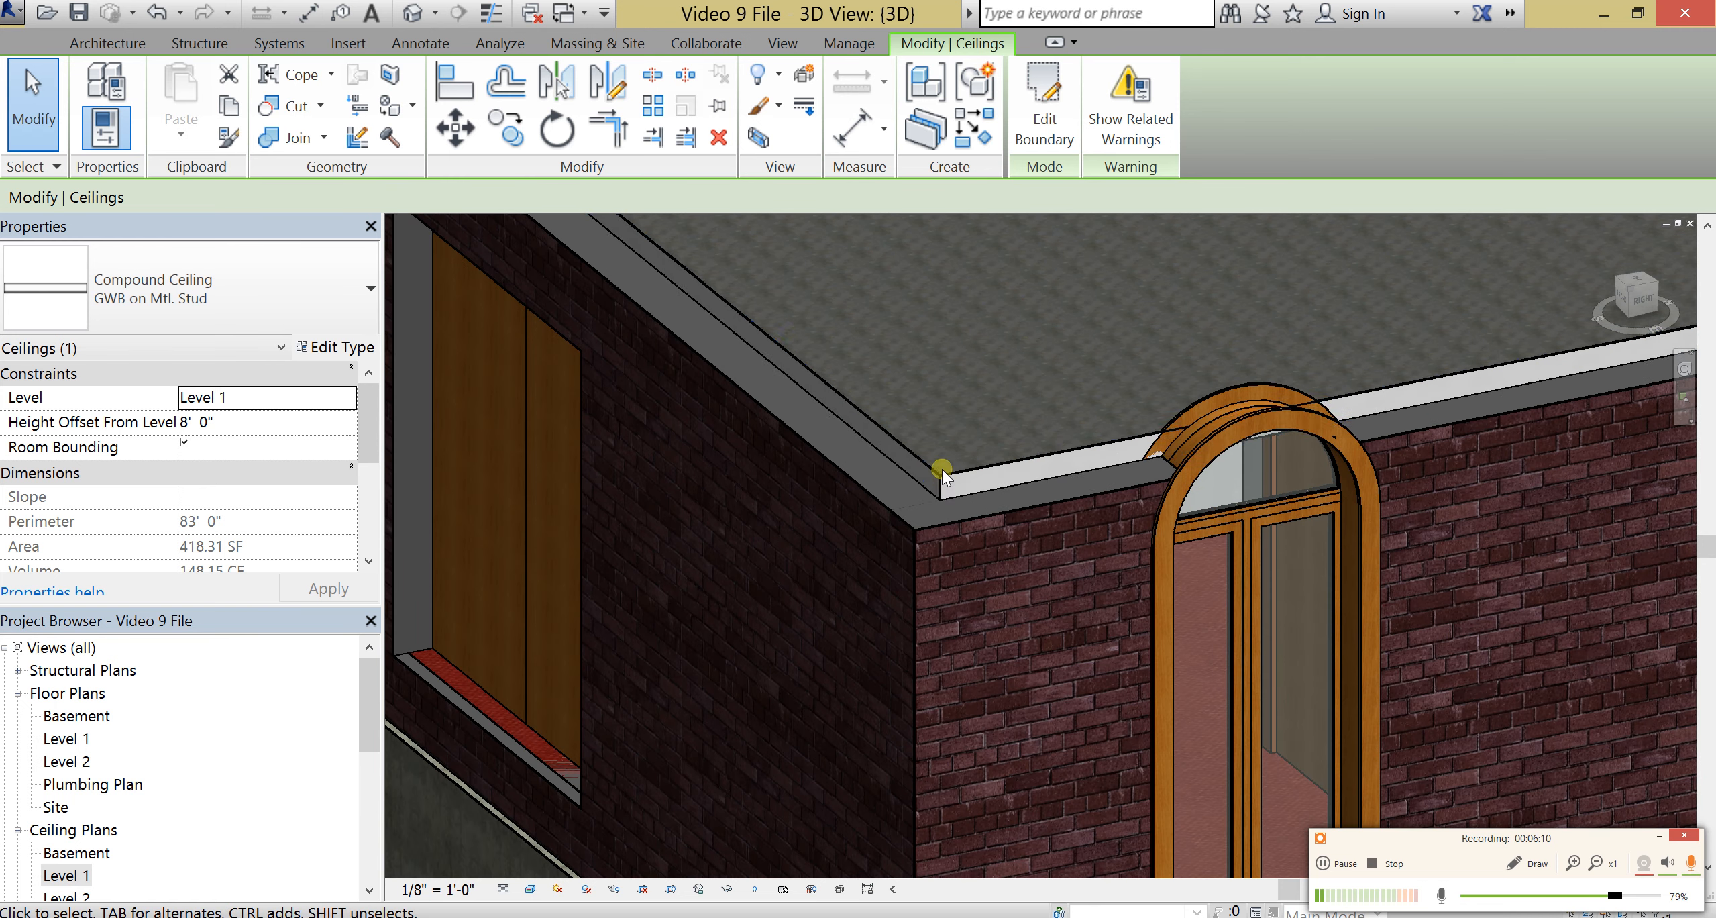
click(946, 477)
key(Escape)
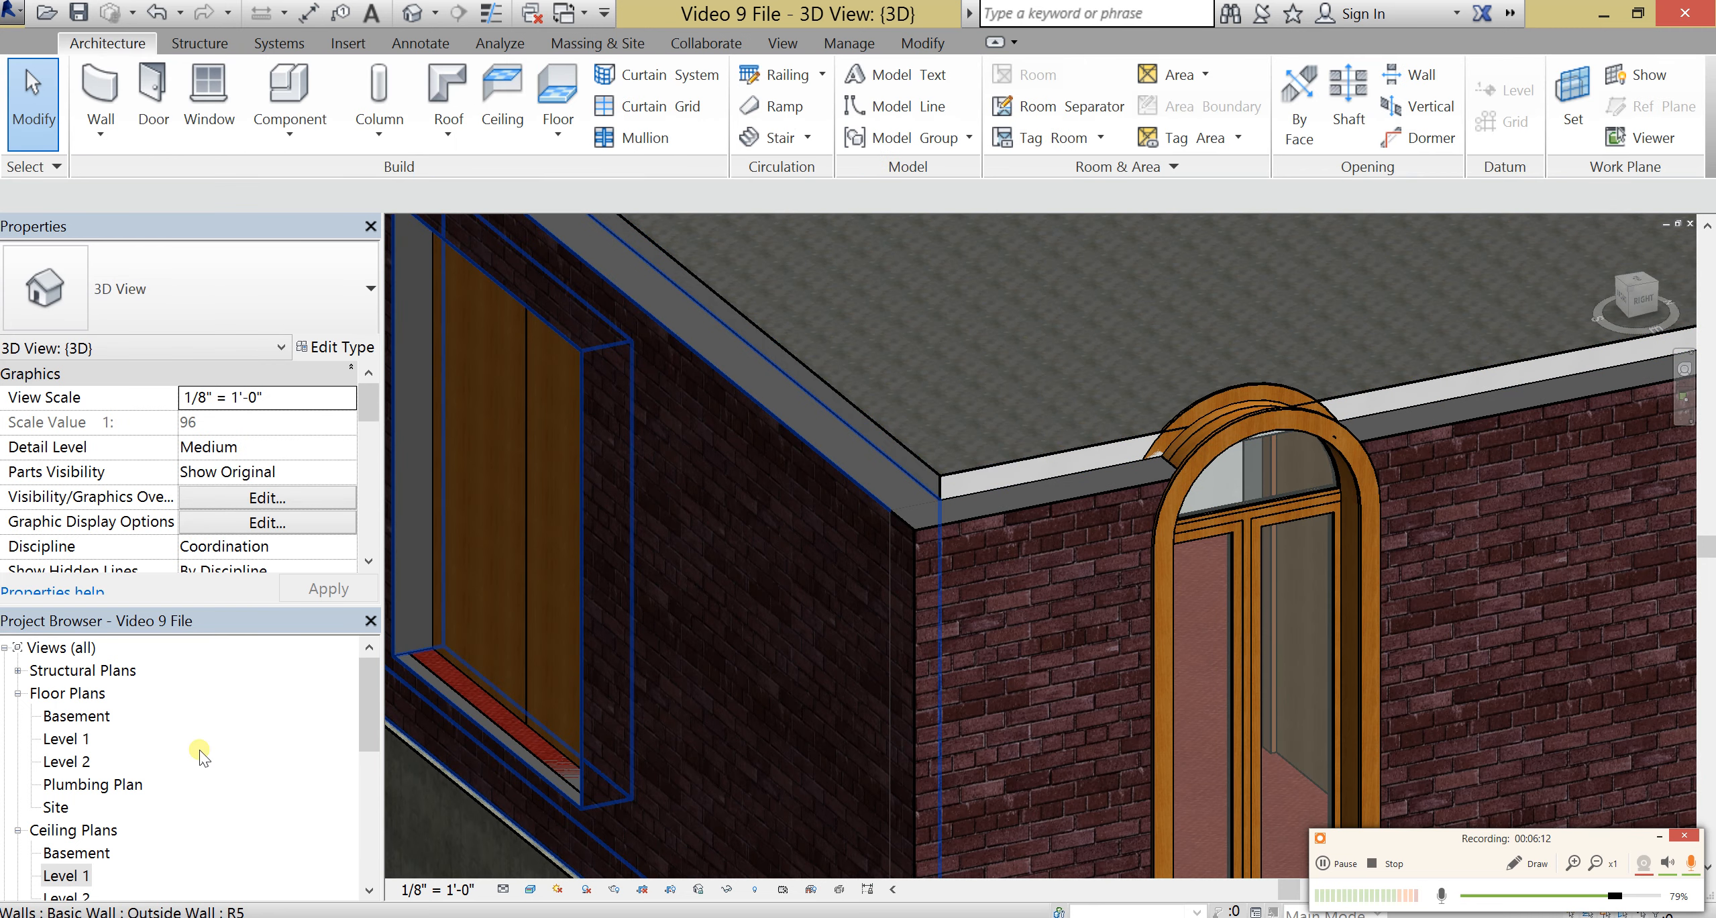
double_click(66, 875)
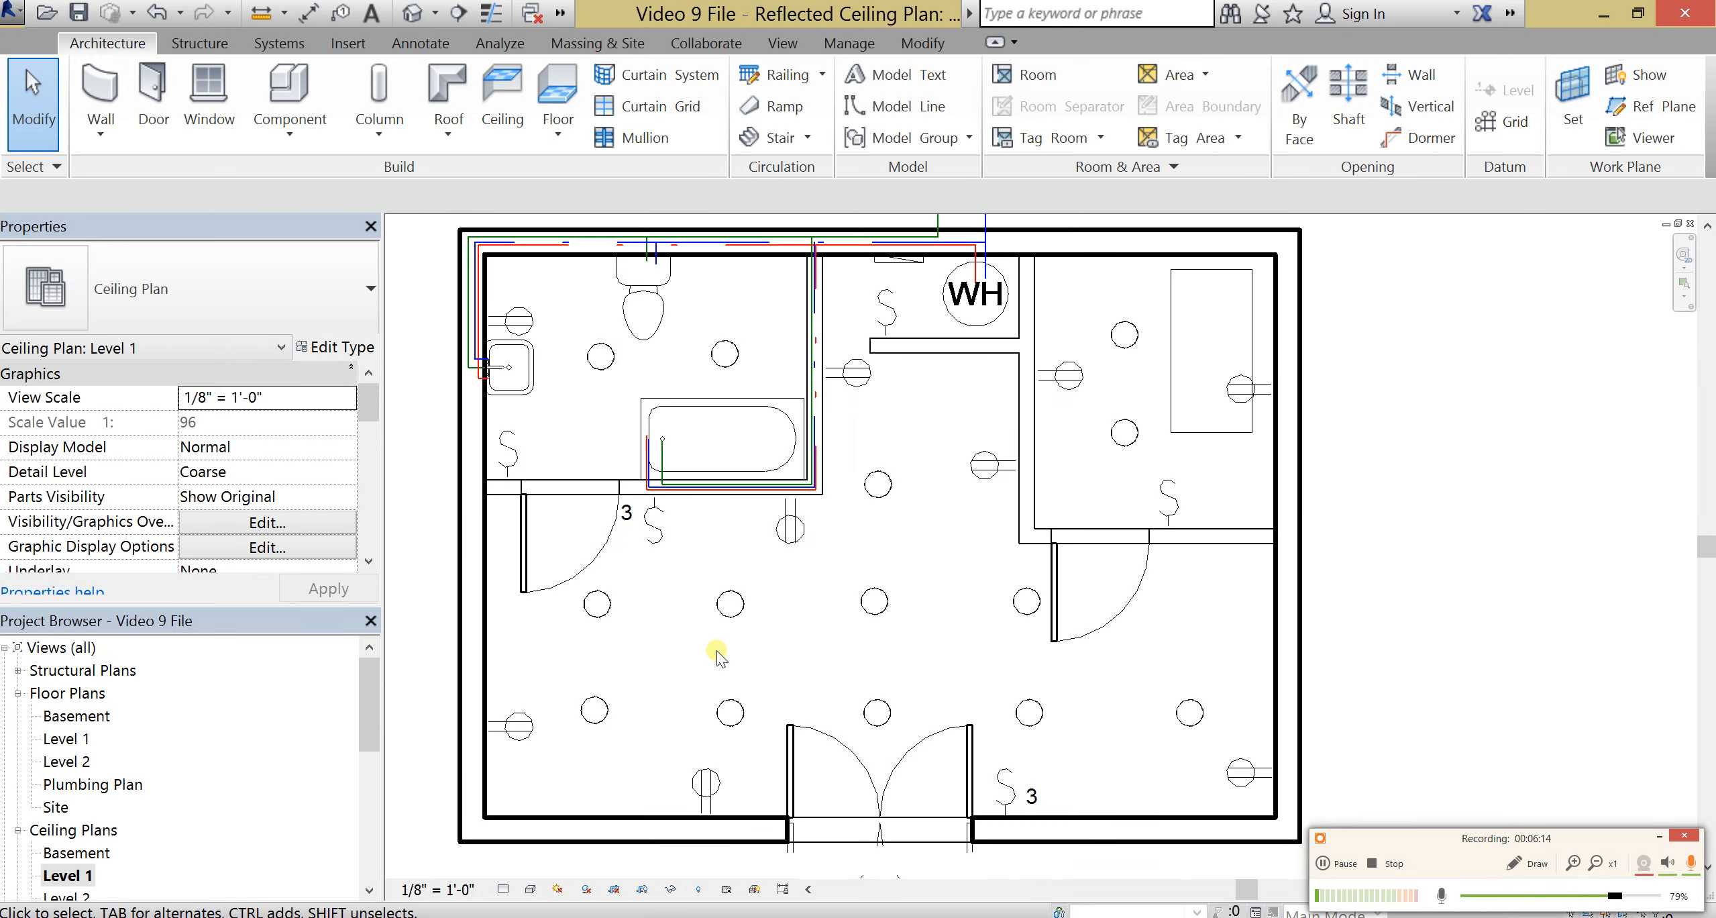
Step: Try deleting the main room's round ceiling lights with a group selection, and undo the deletion
scroll(754, 666, down, 2)
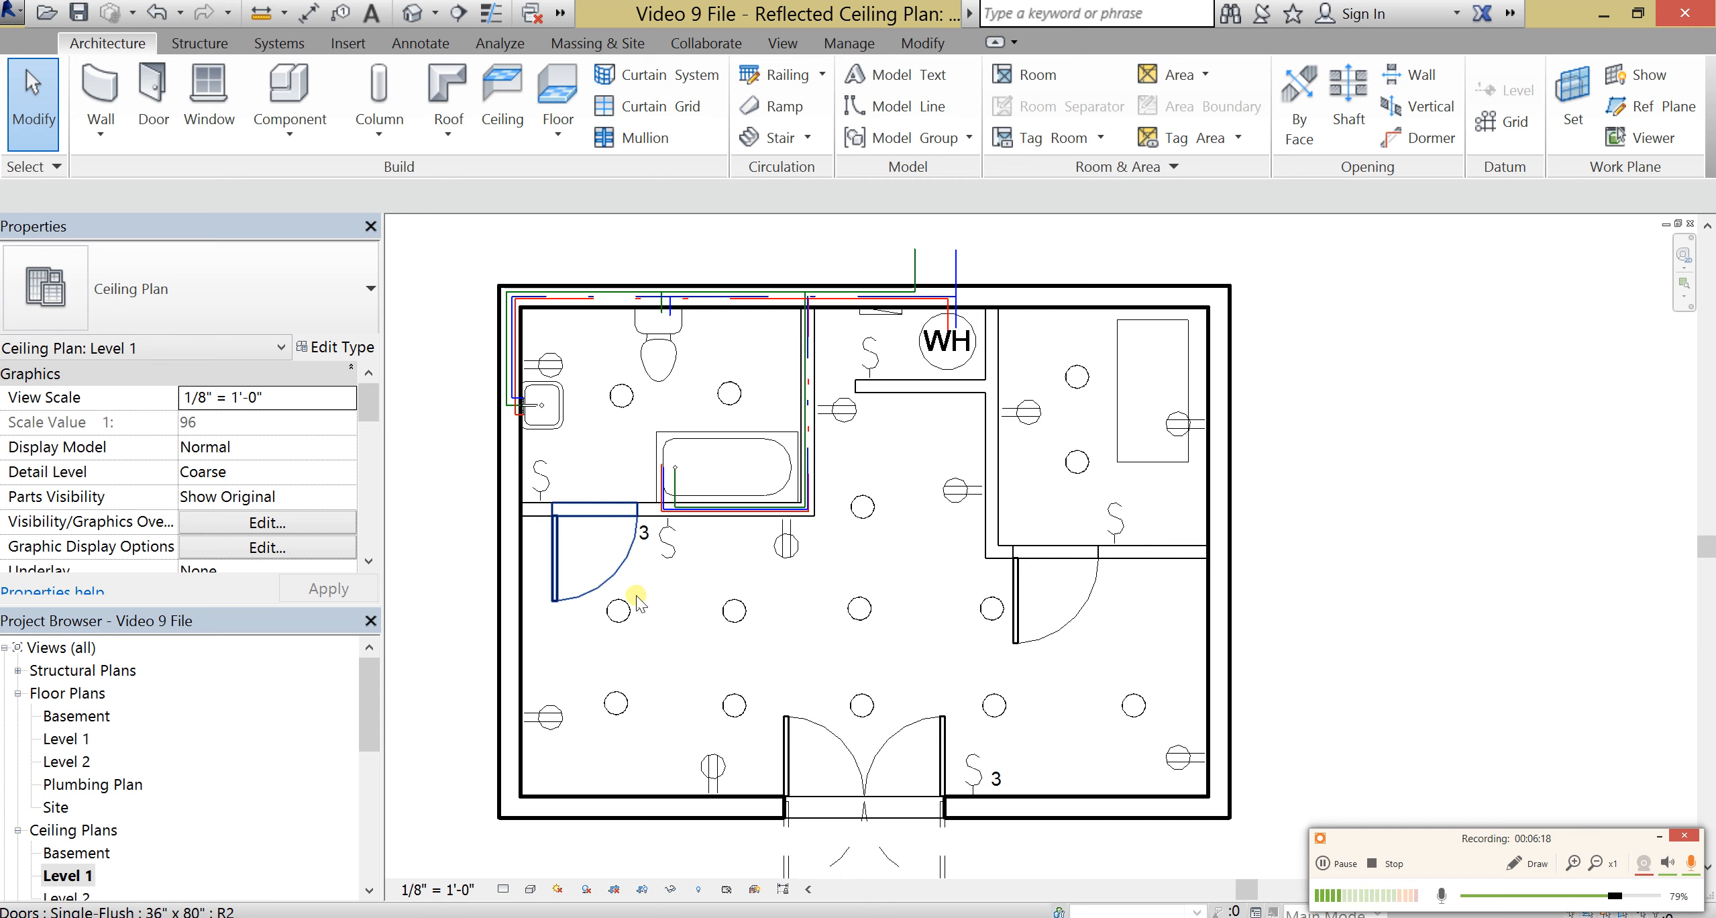
drag(607, 719, 627, 624)
click(664, 631)
drag(953, 575, 634, 715)
key(Delete)
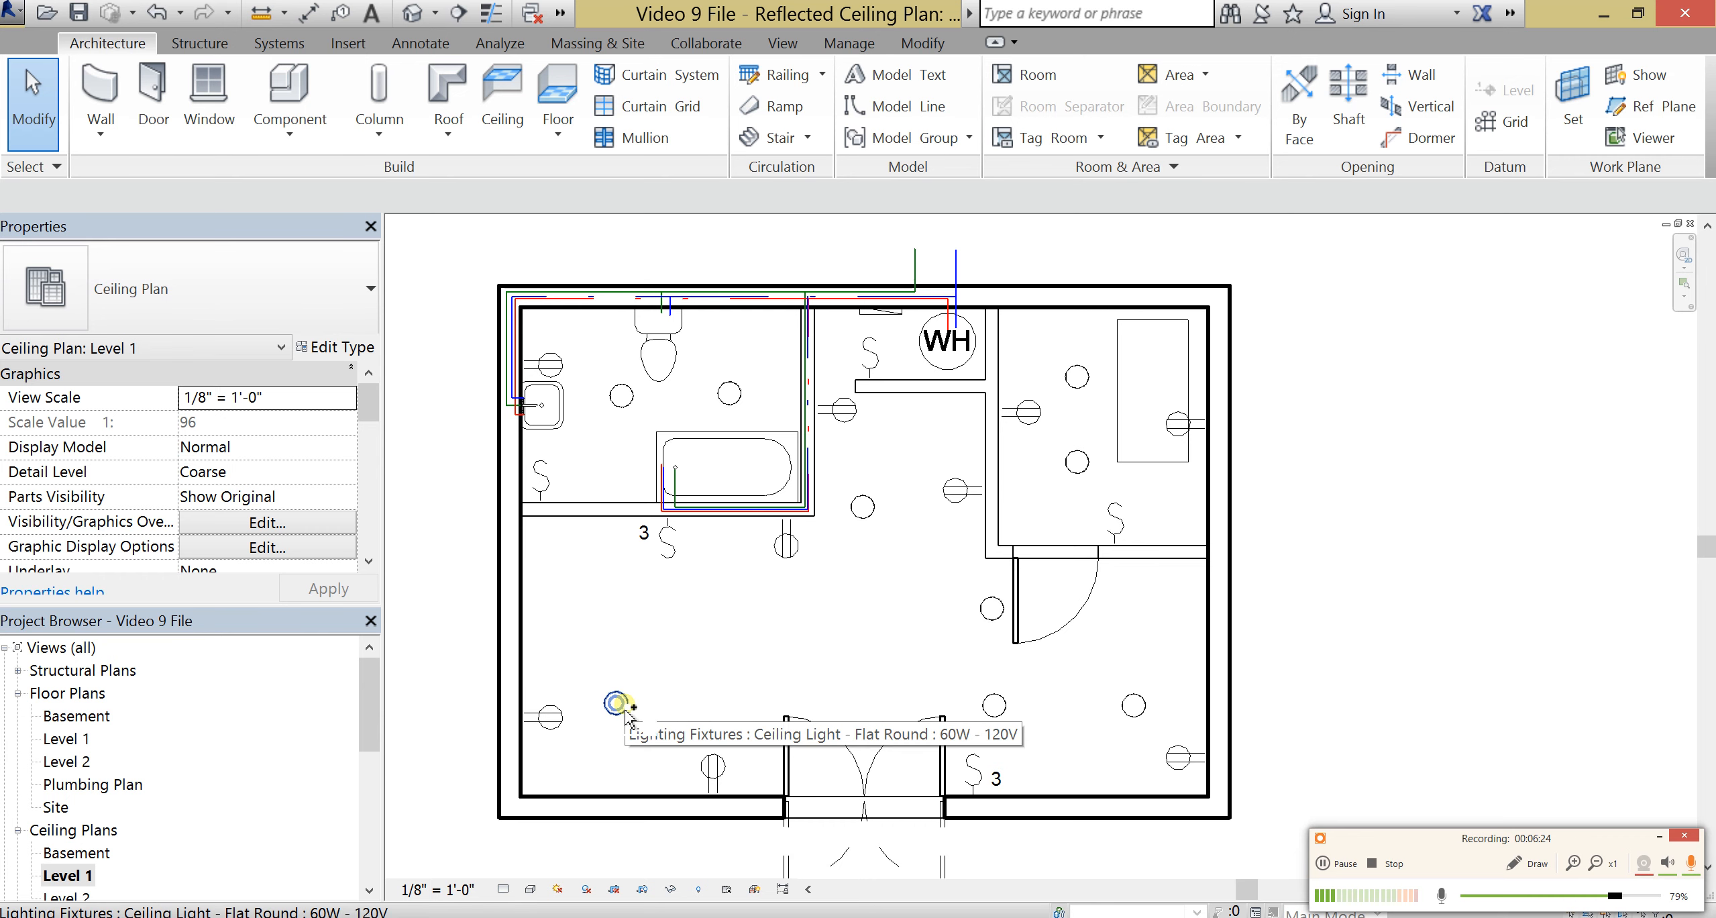
key(ctrl+z)
key(ctrl+z)
Step: Delete the flat round ceiling lights in the main room and the passage, keeping the doors
click(721, 686)
drag(701, 586, 923, 748)
key(Delete)
click(994, 706)
key(Delete)
click(1133, 707)
key(Delete)
click(992, 609)
key(Delete)
click(864, 504)
key(Delete)
Step: Delete the two round ceiling lights in the enclosed corner room and the two in the bathroom
click(1077, 462)
key(Delete)
click(1077, 376)
key(Delete)
click(729, 392)
key(Delete)
click(622, 394)
key(Delete)
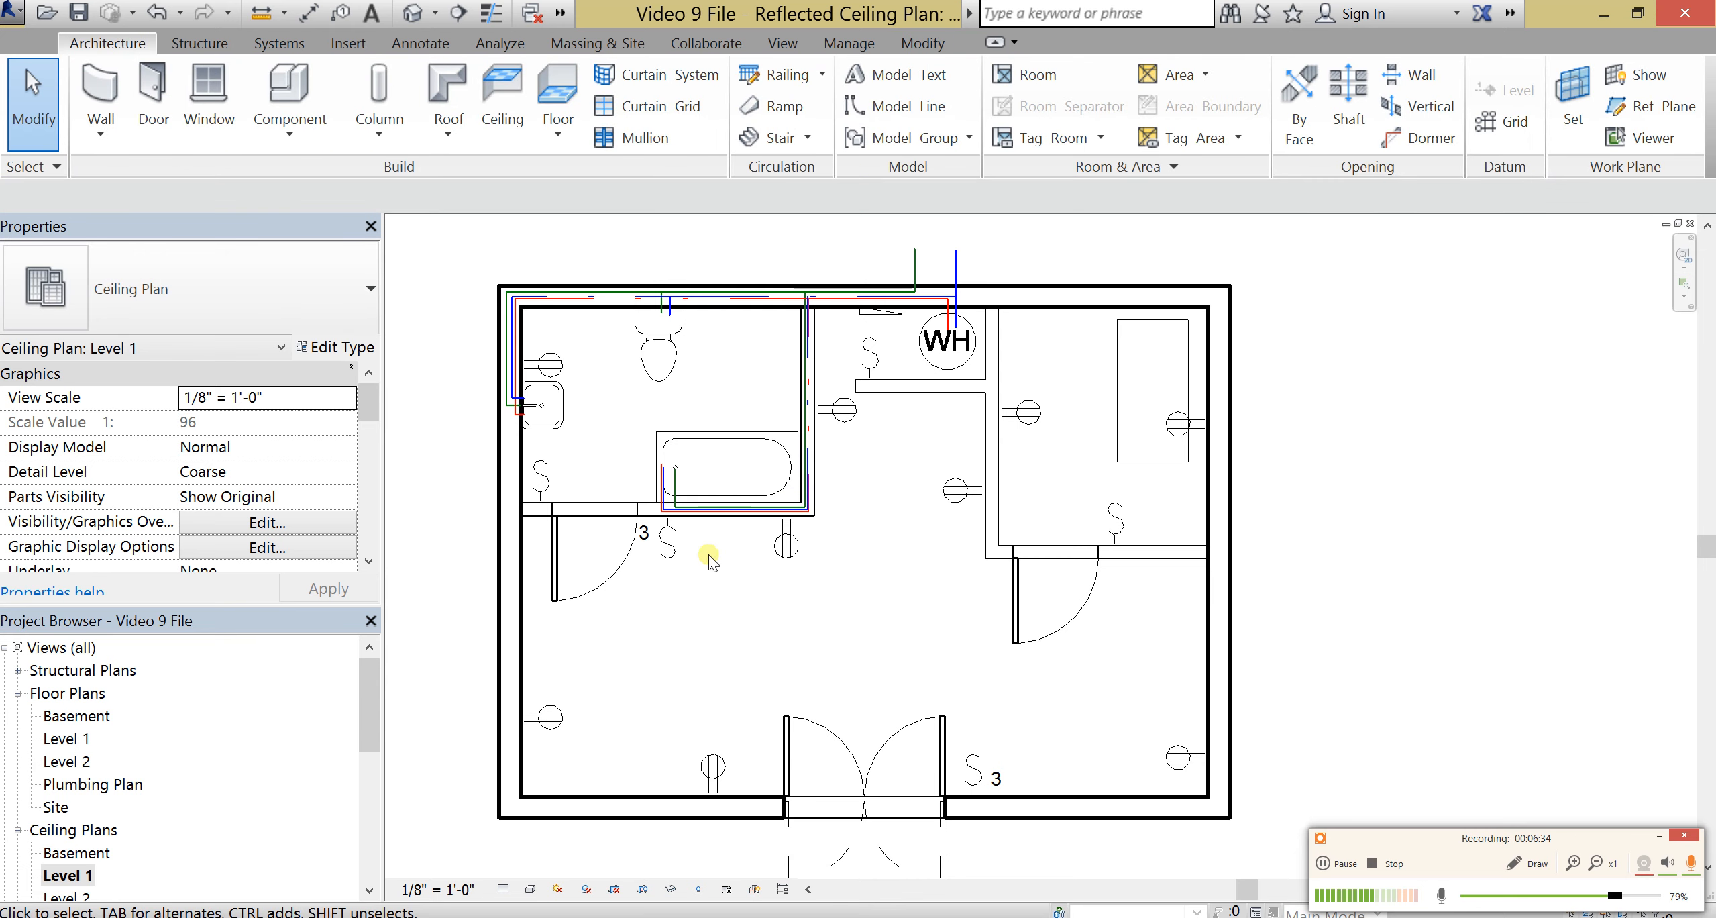
Step: Start loading a component family and browse the US Imperial library to the Lighting, Architectural, Internal folder
click(275, 93)
click(1035, 101)
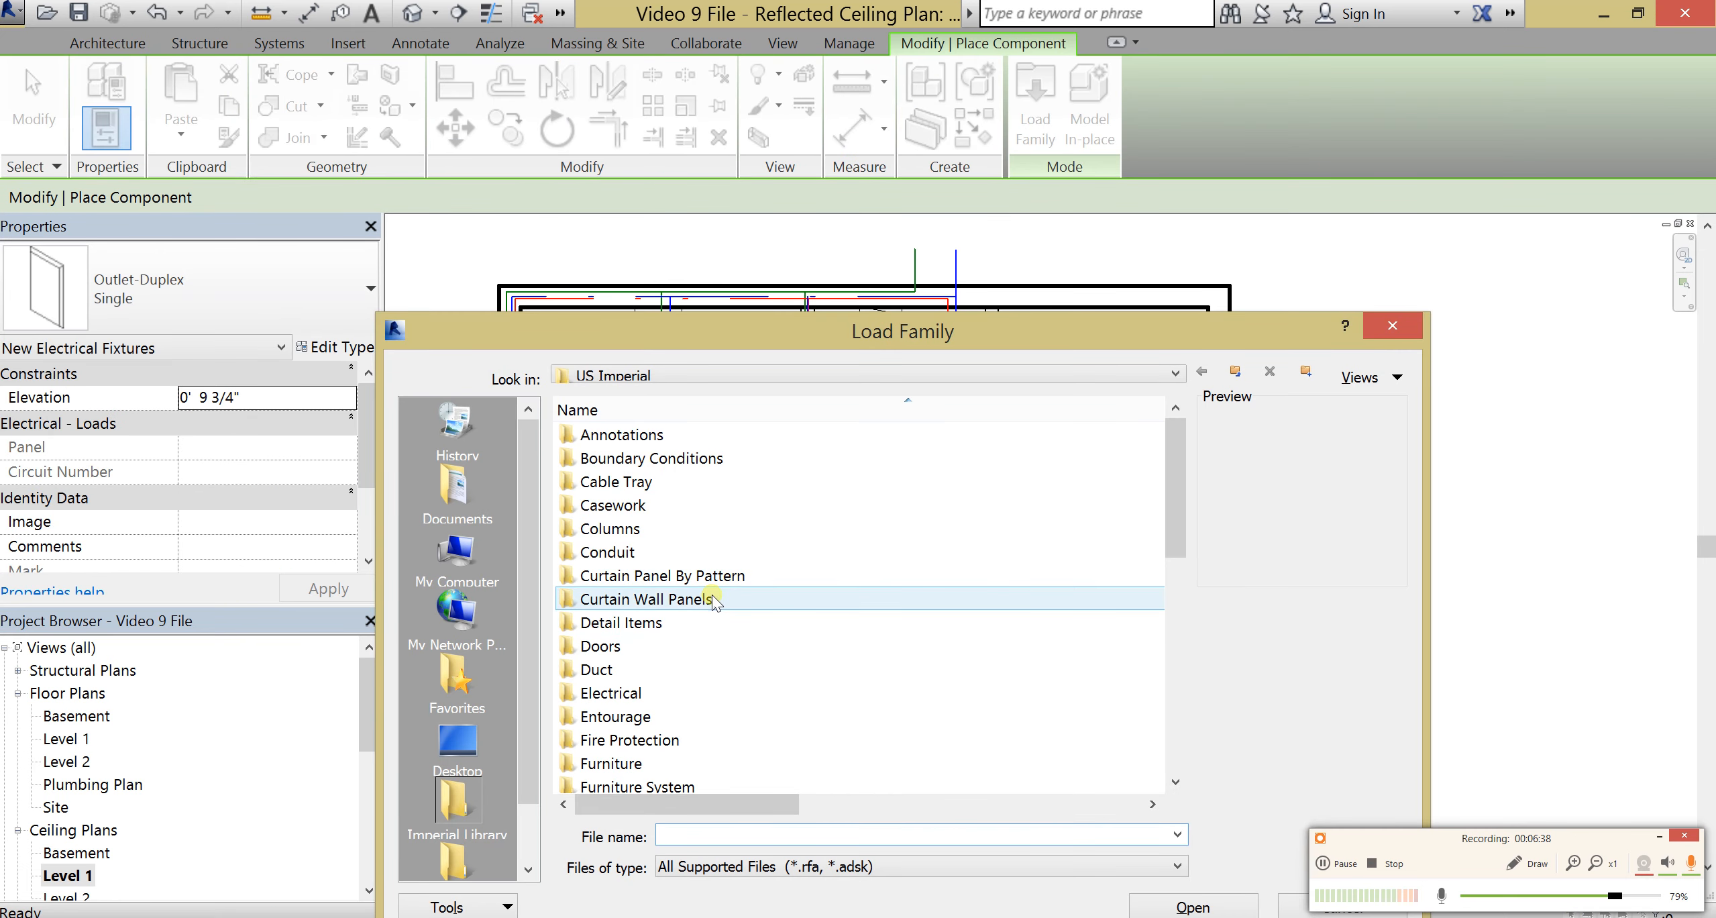
double_click(630, 694)
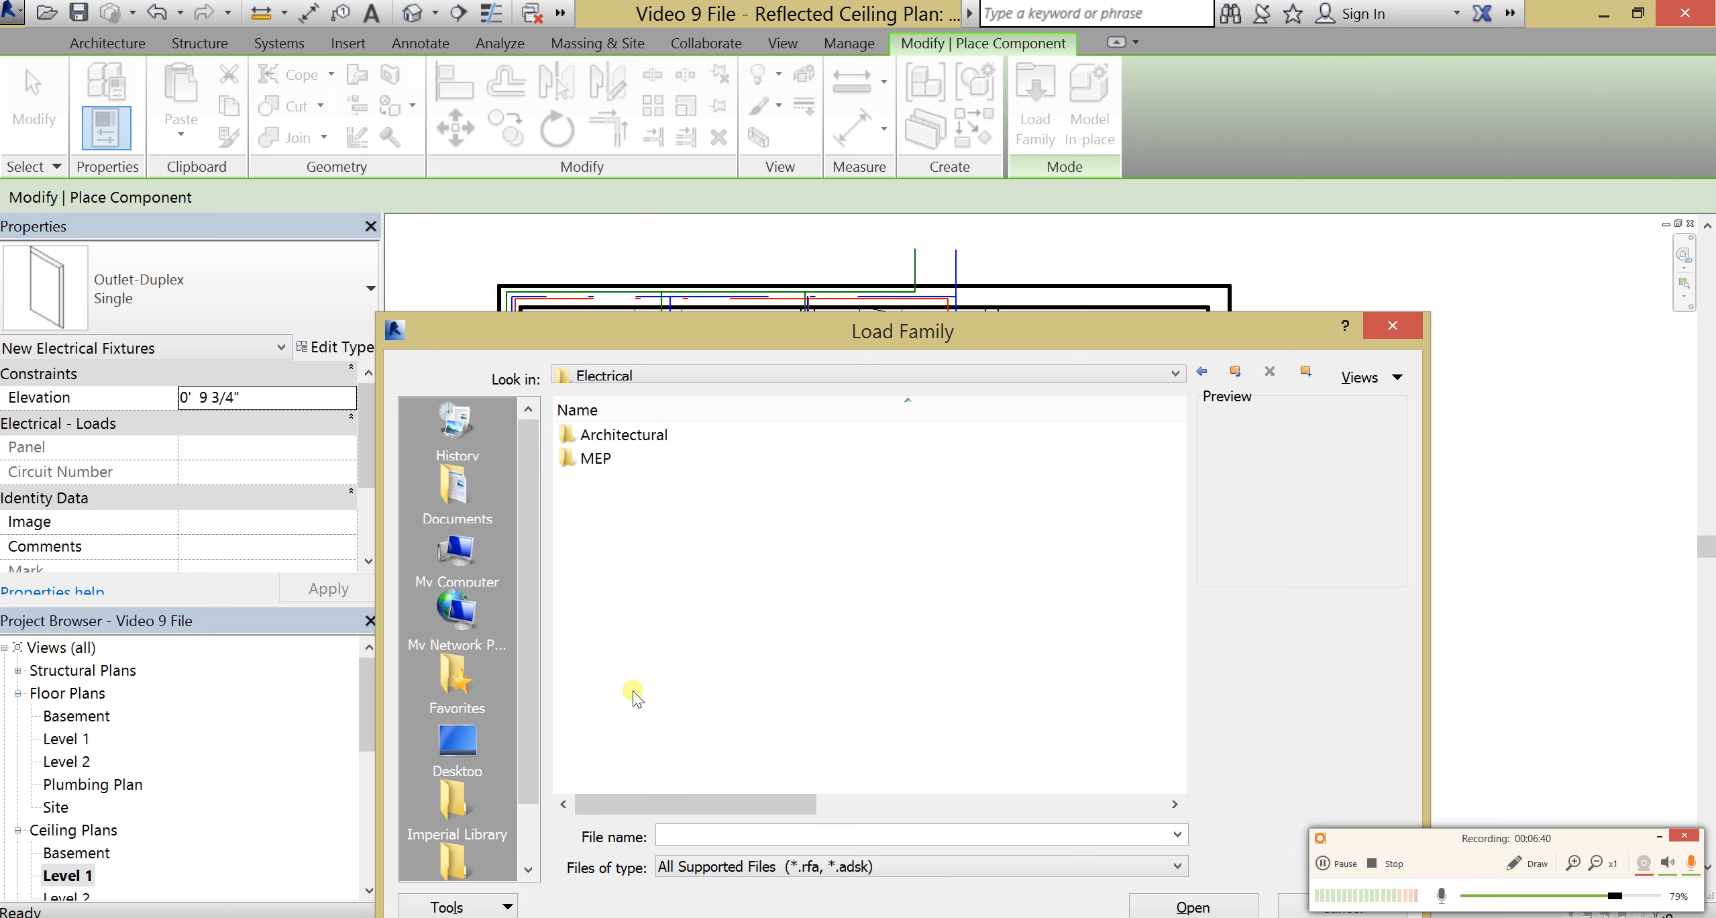
double_click(607, 436)
click(1201, 371)
click(1201, 371)
scroll(681, 671, down, 2)
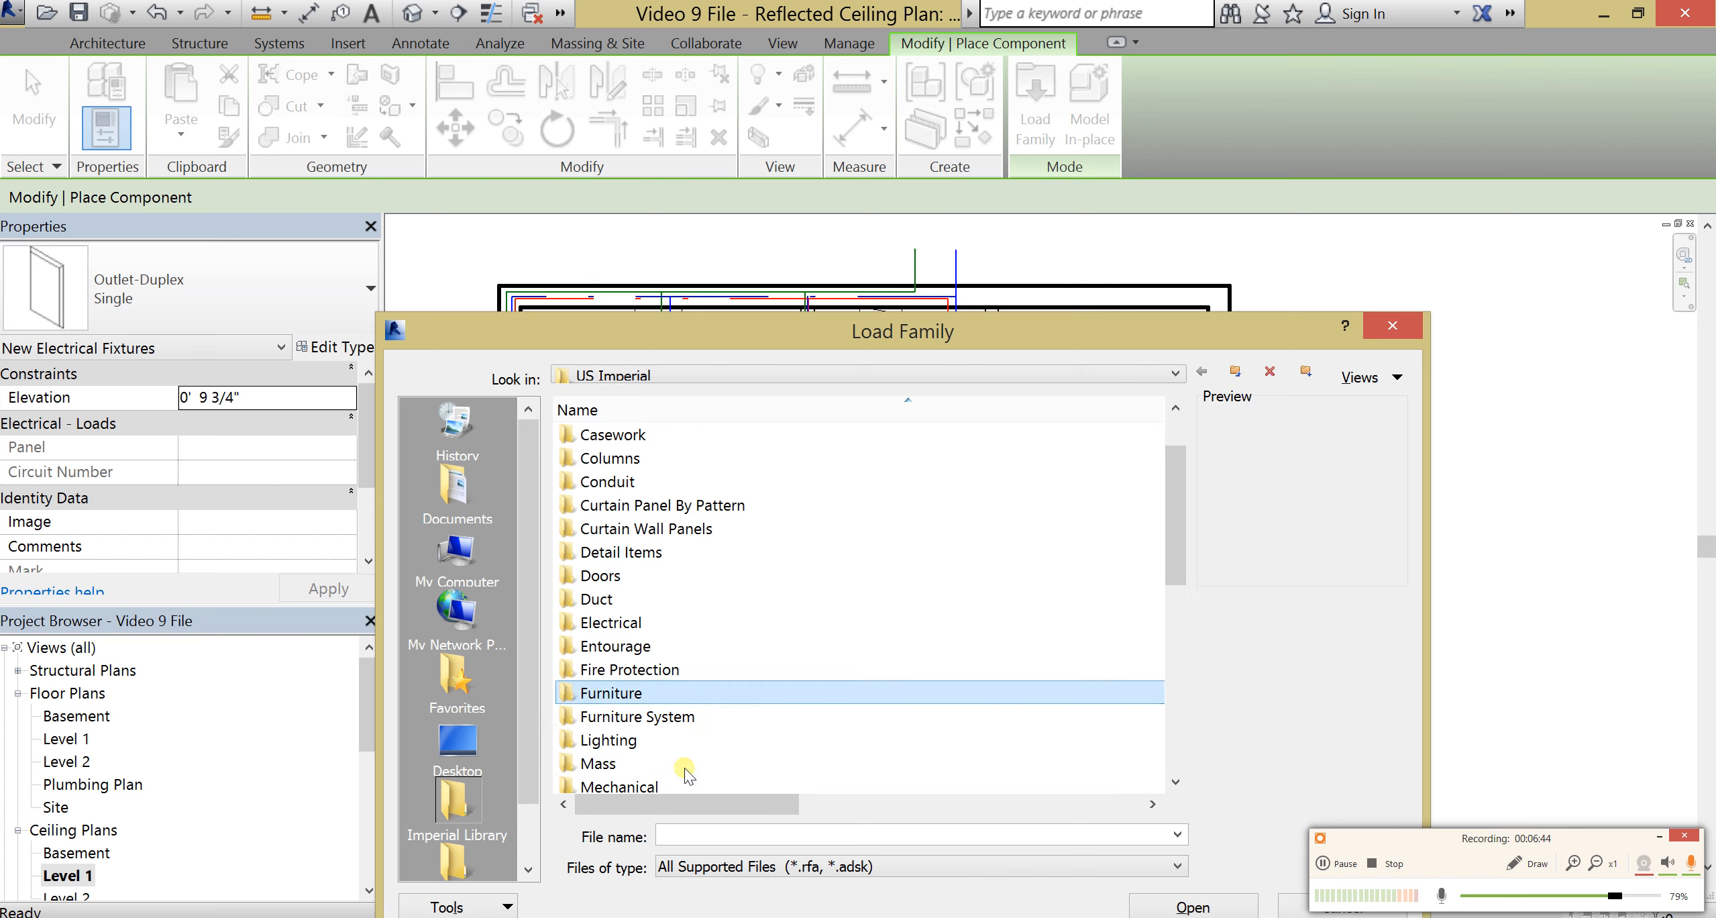
double_click(603, 669)
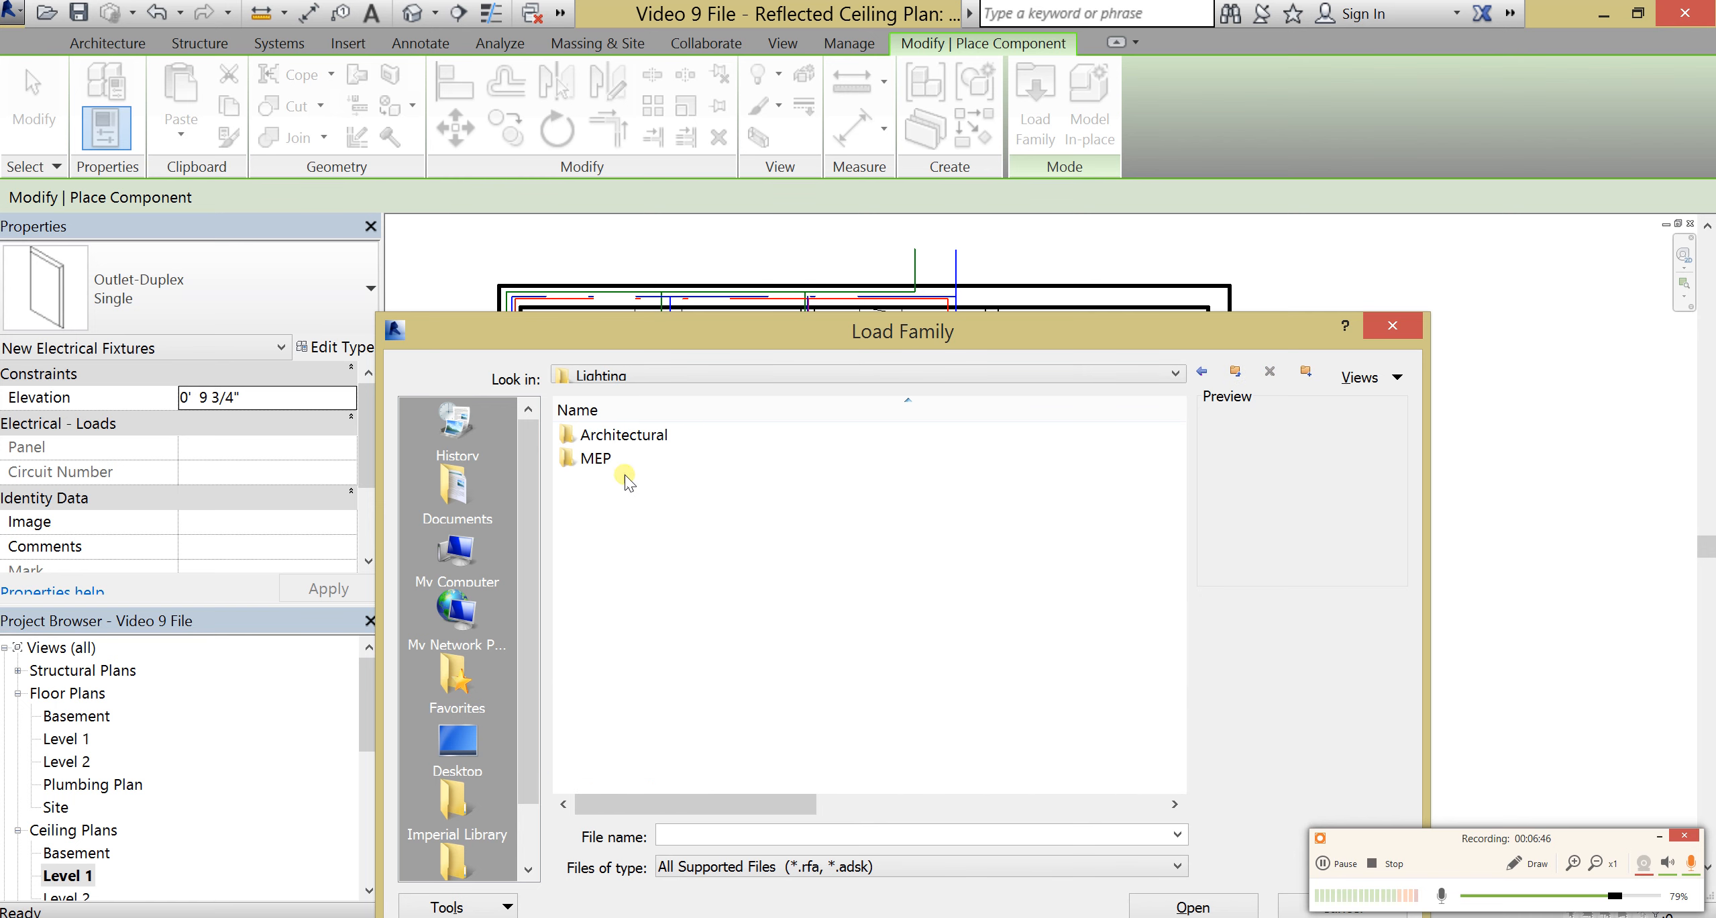
double_click(630, 436)
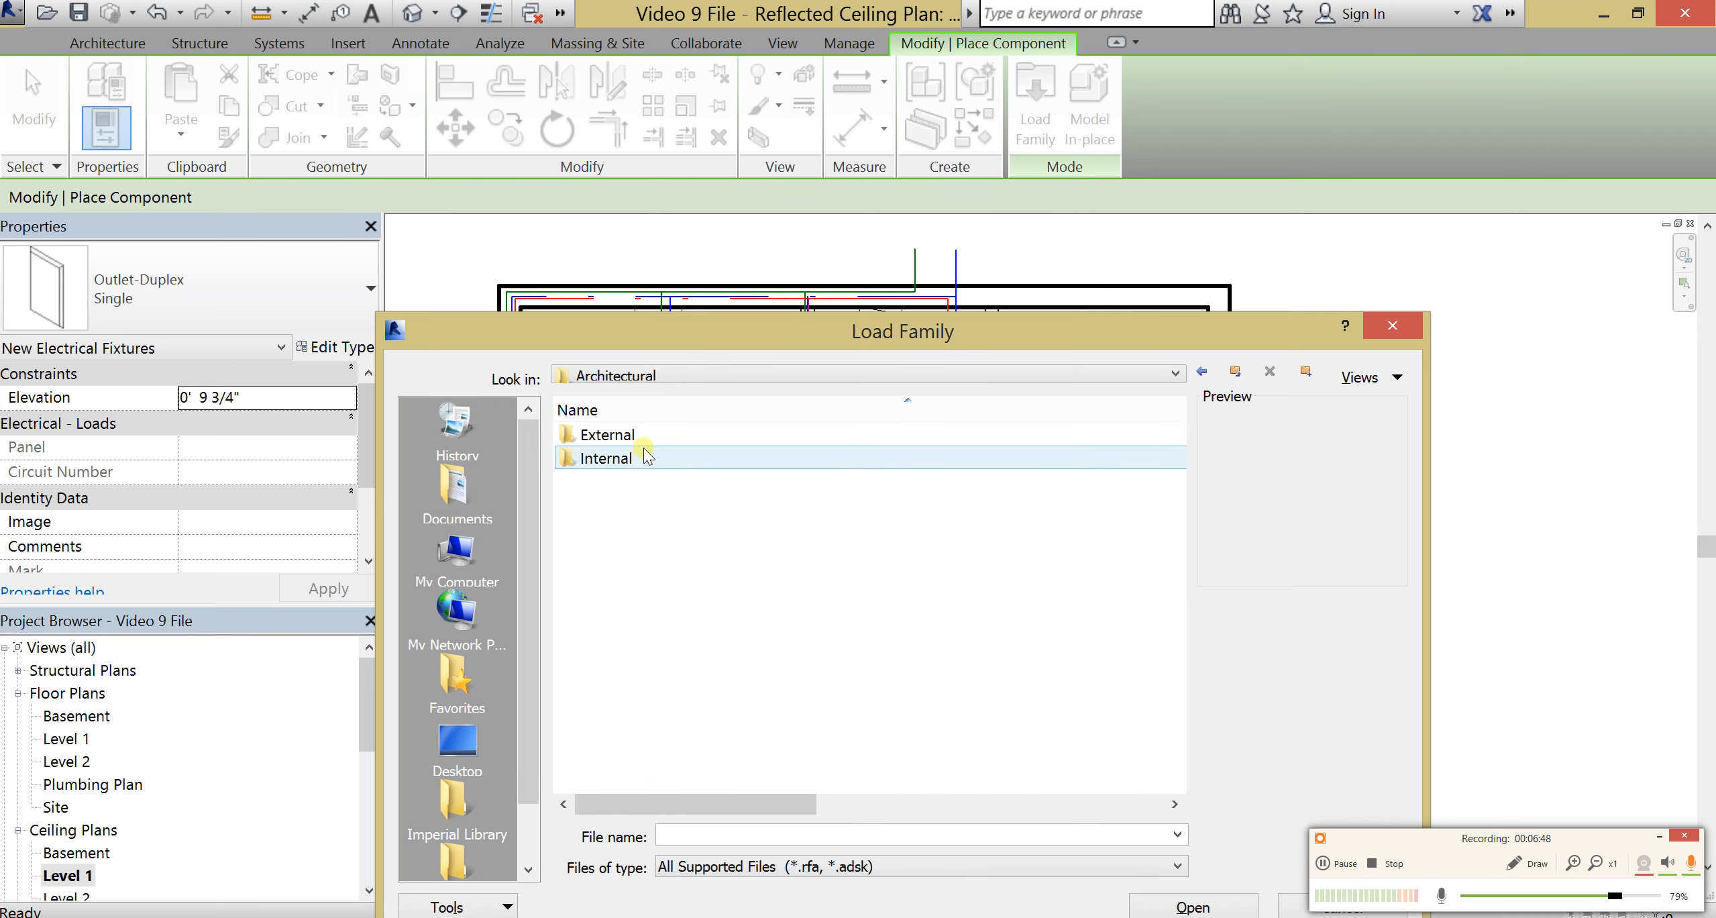
double_click(628, 458)
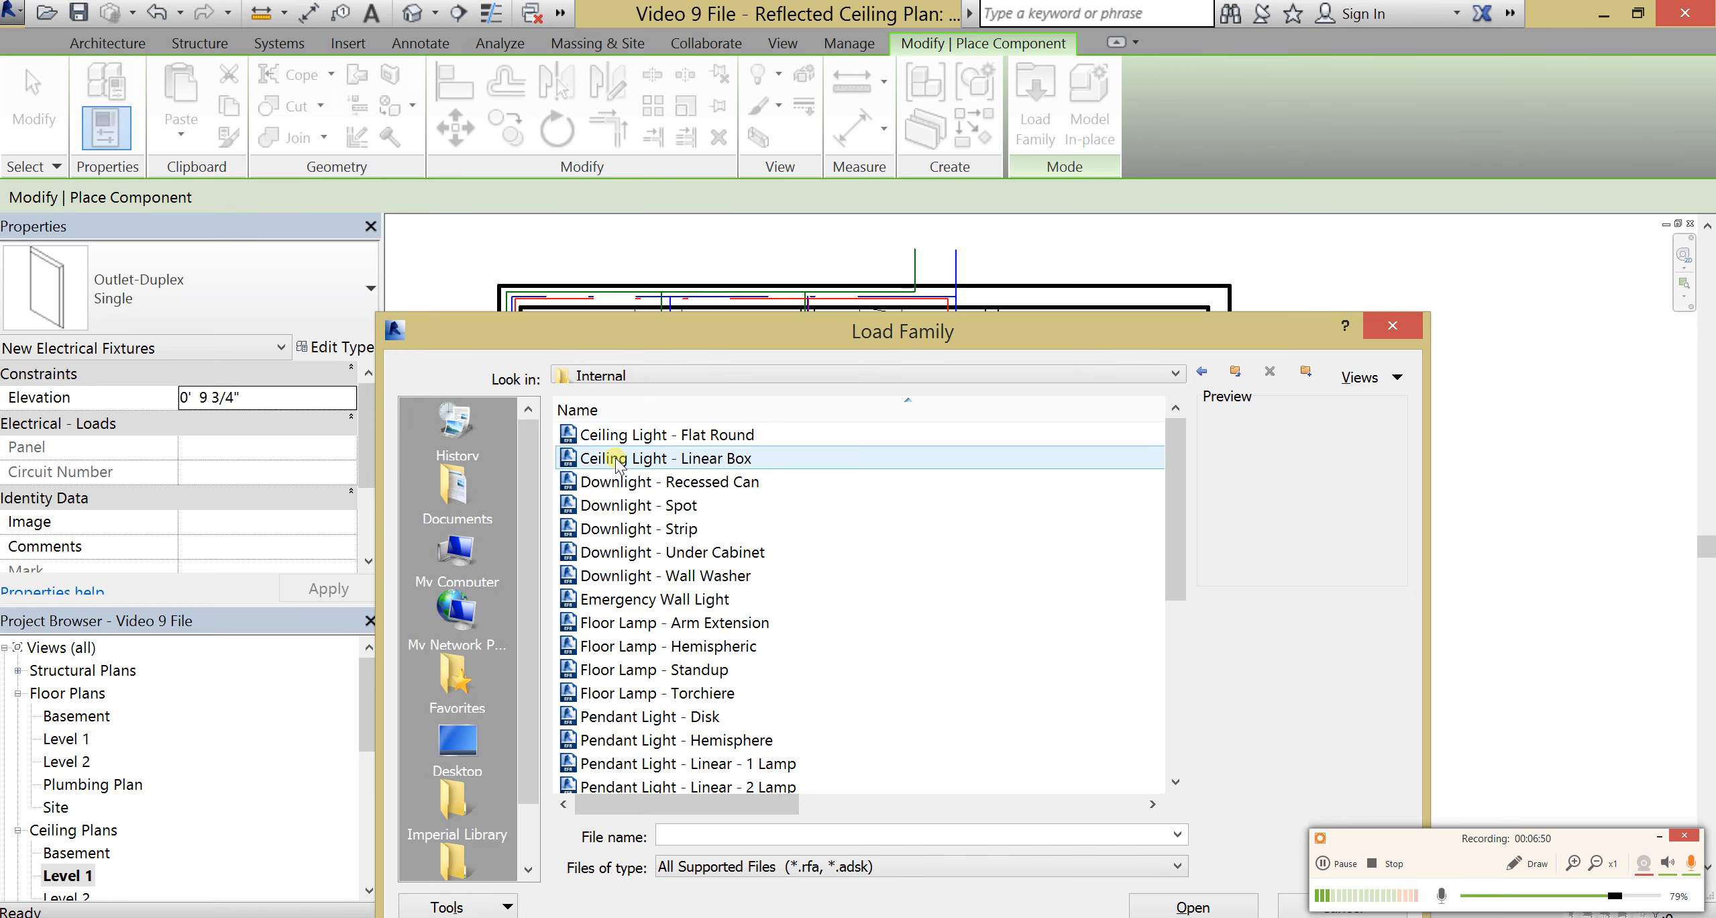
Step: Preview the Linear Box ceiling light and several downlight families, and load Downlight - Strip
click(689, 464)
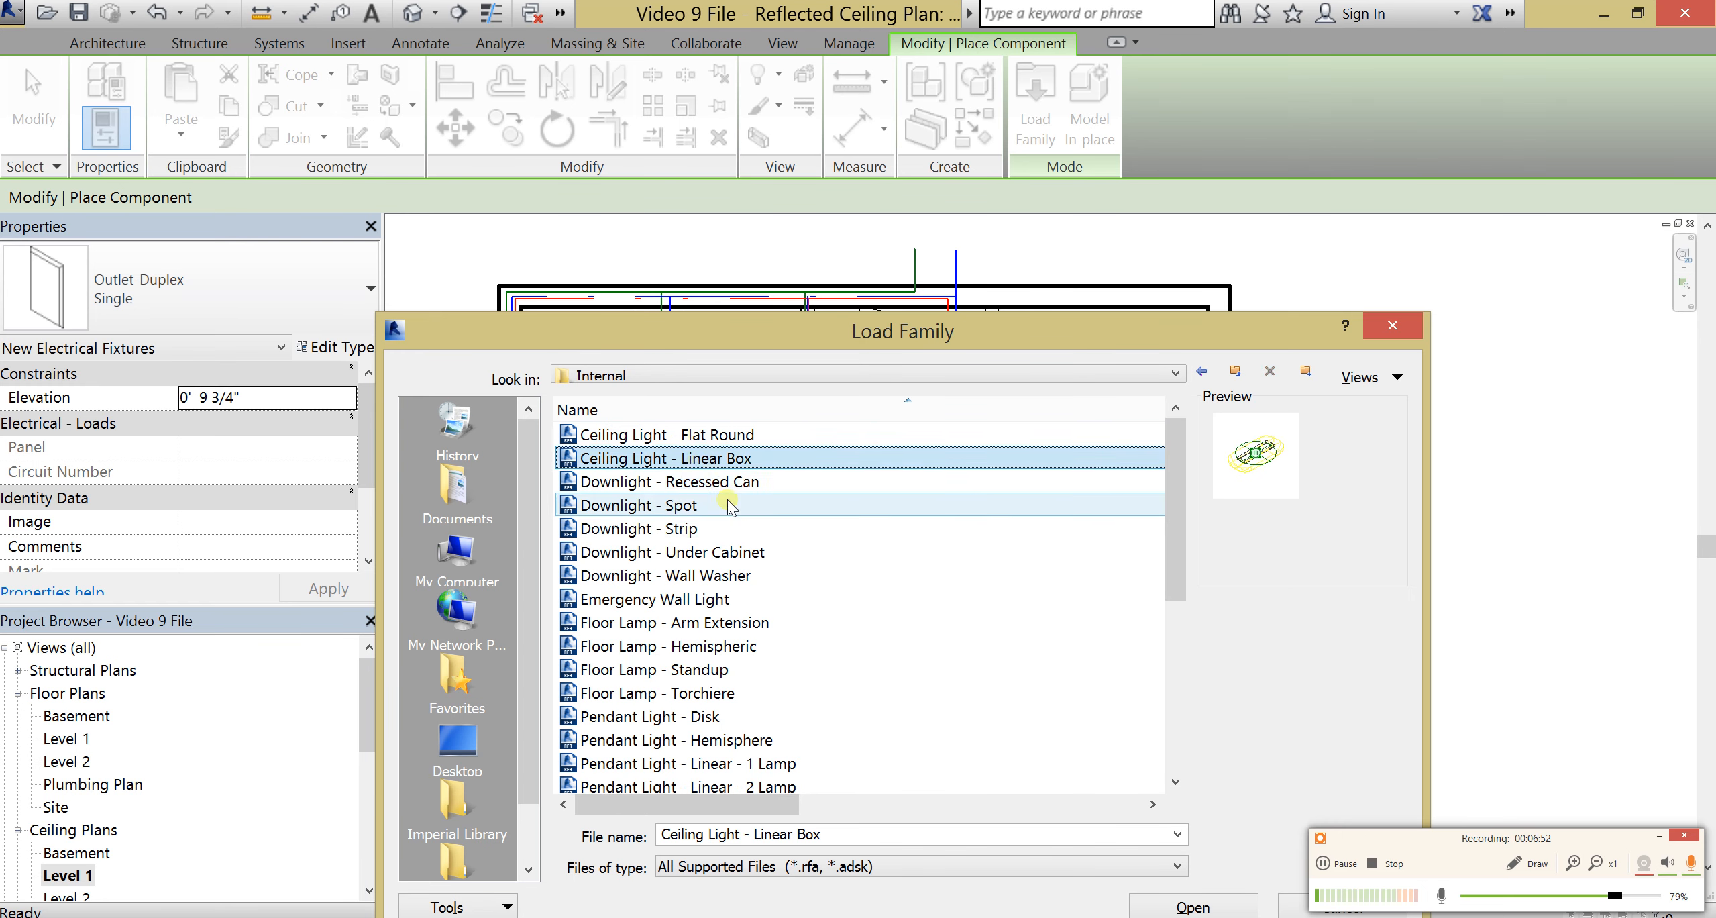
click(711, 482)
click(757, 531)
click(623, 506)
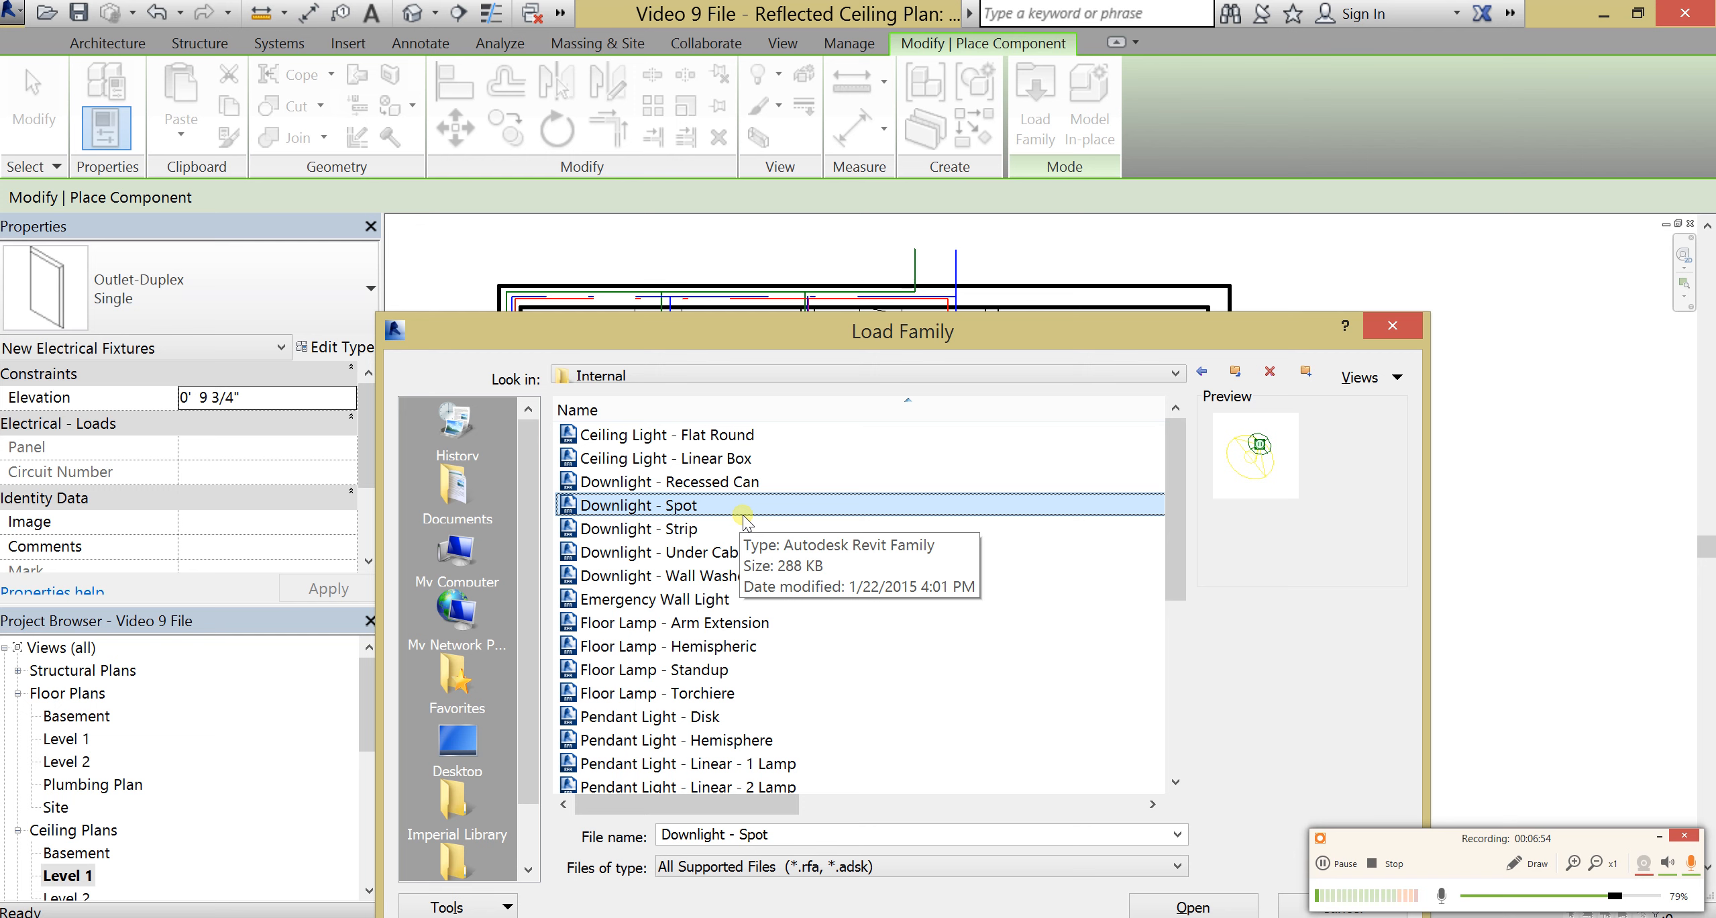
click(742, 547)
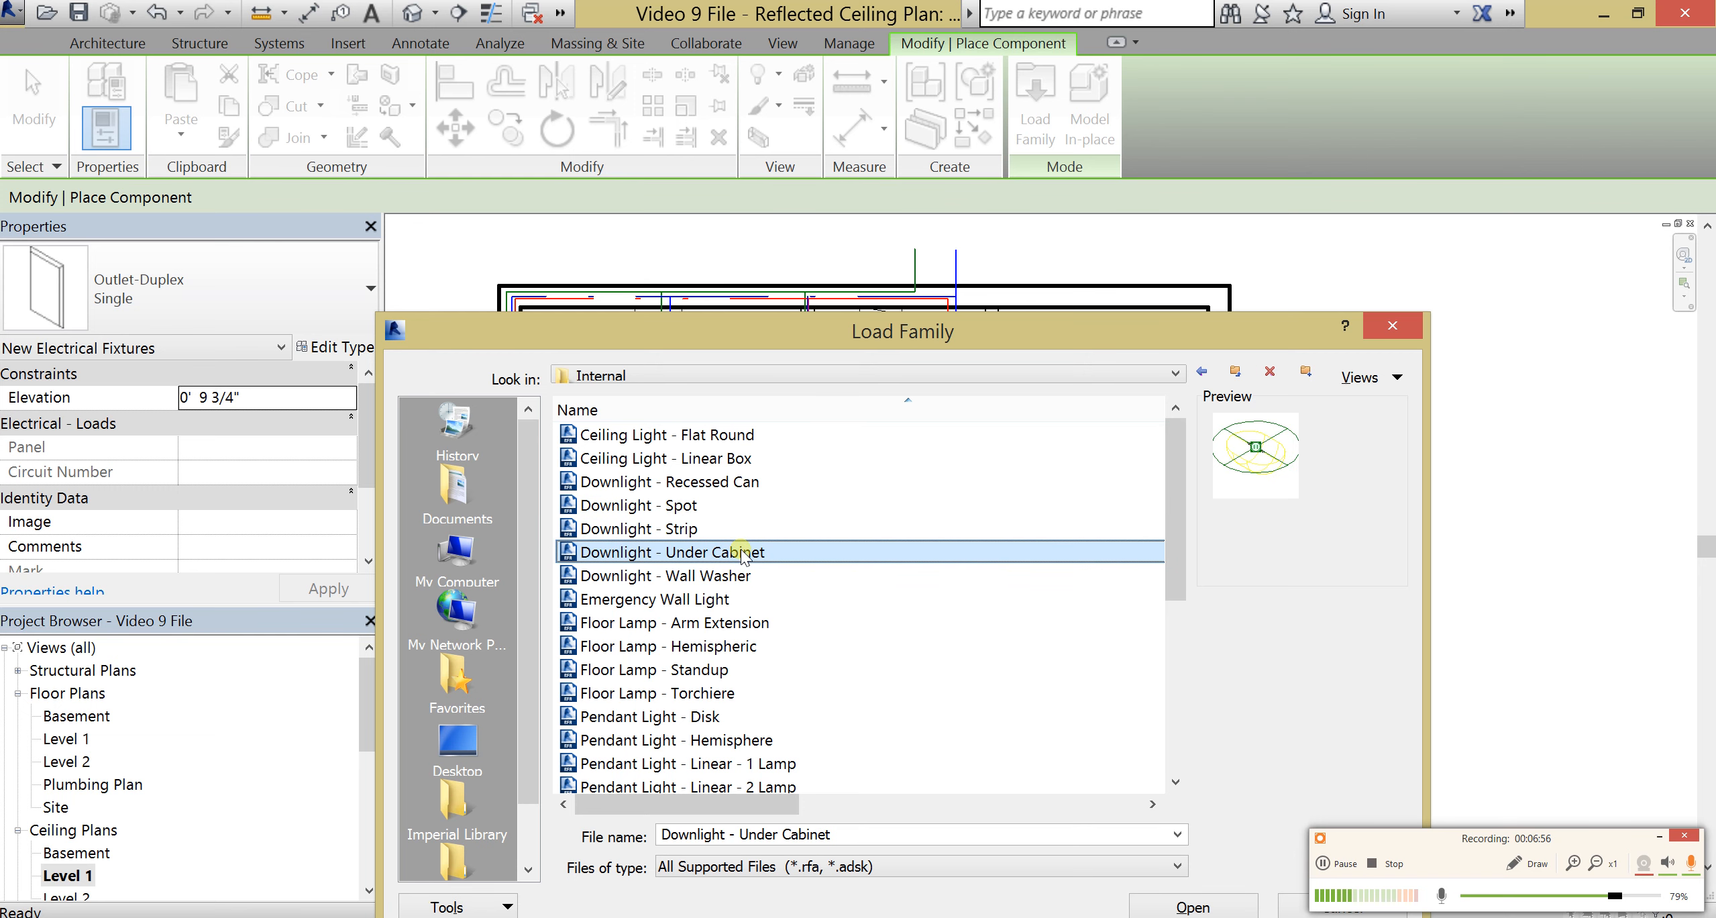
scroll(694, 466, down, 1)
scroll(751, 603, up, 1)
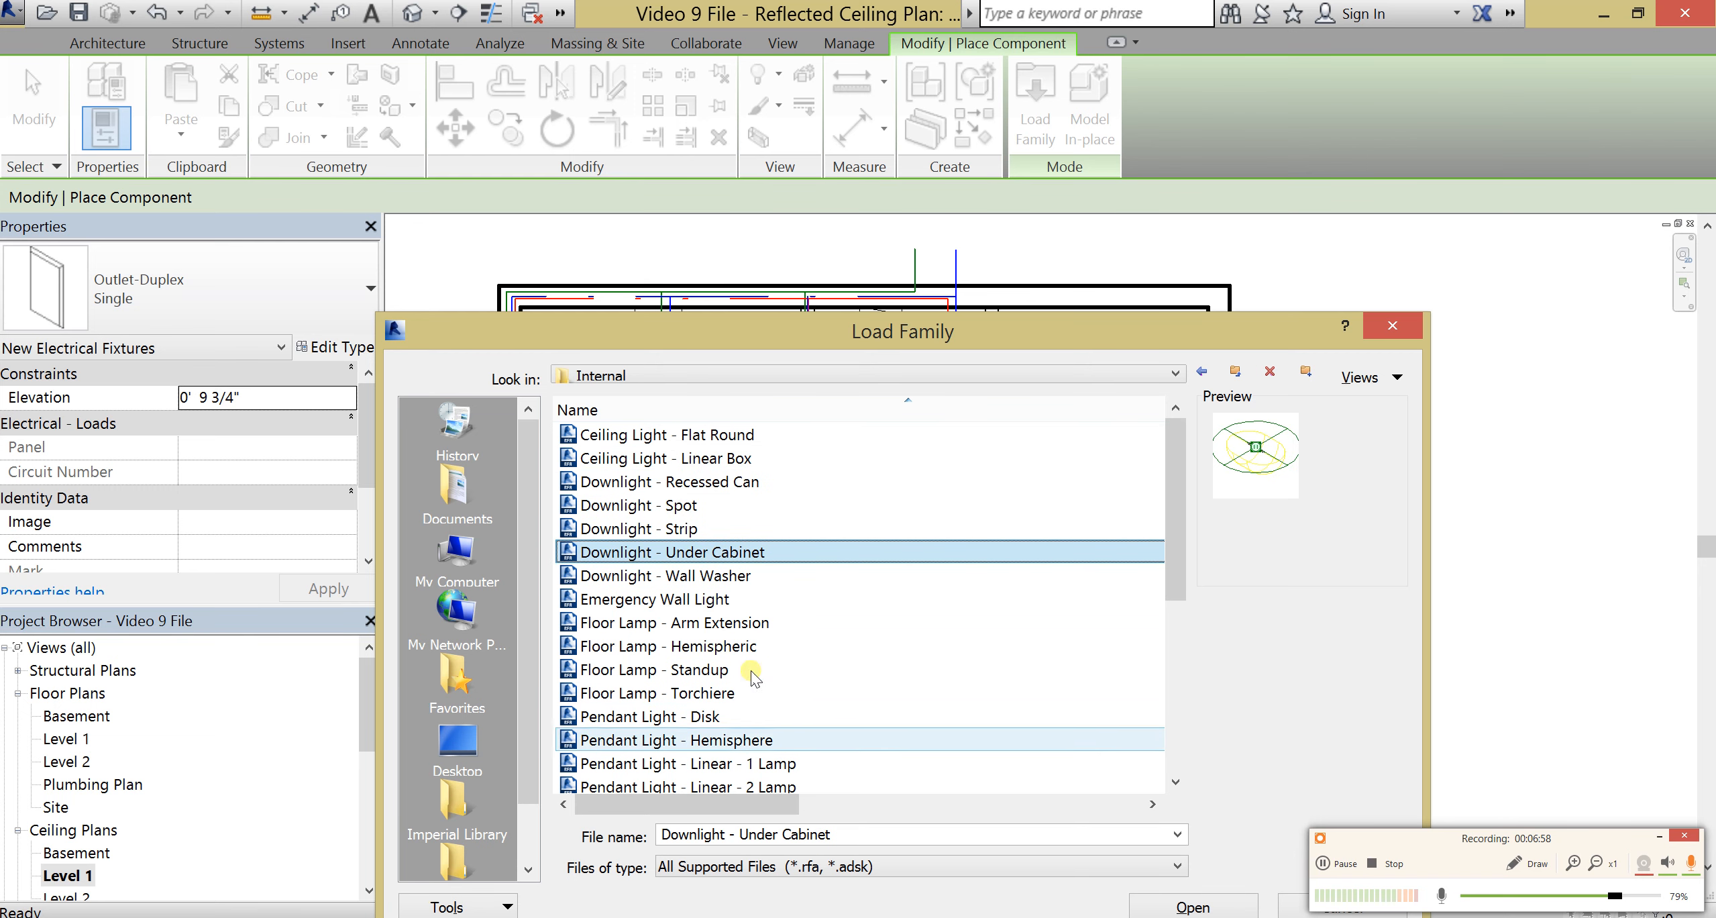
click(670, 505)
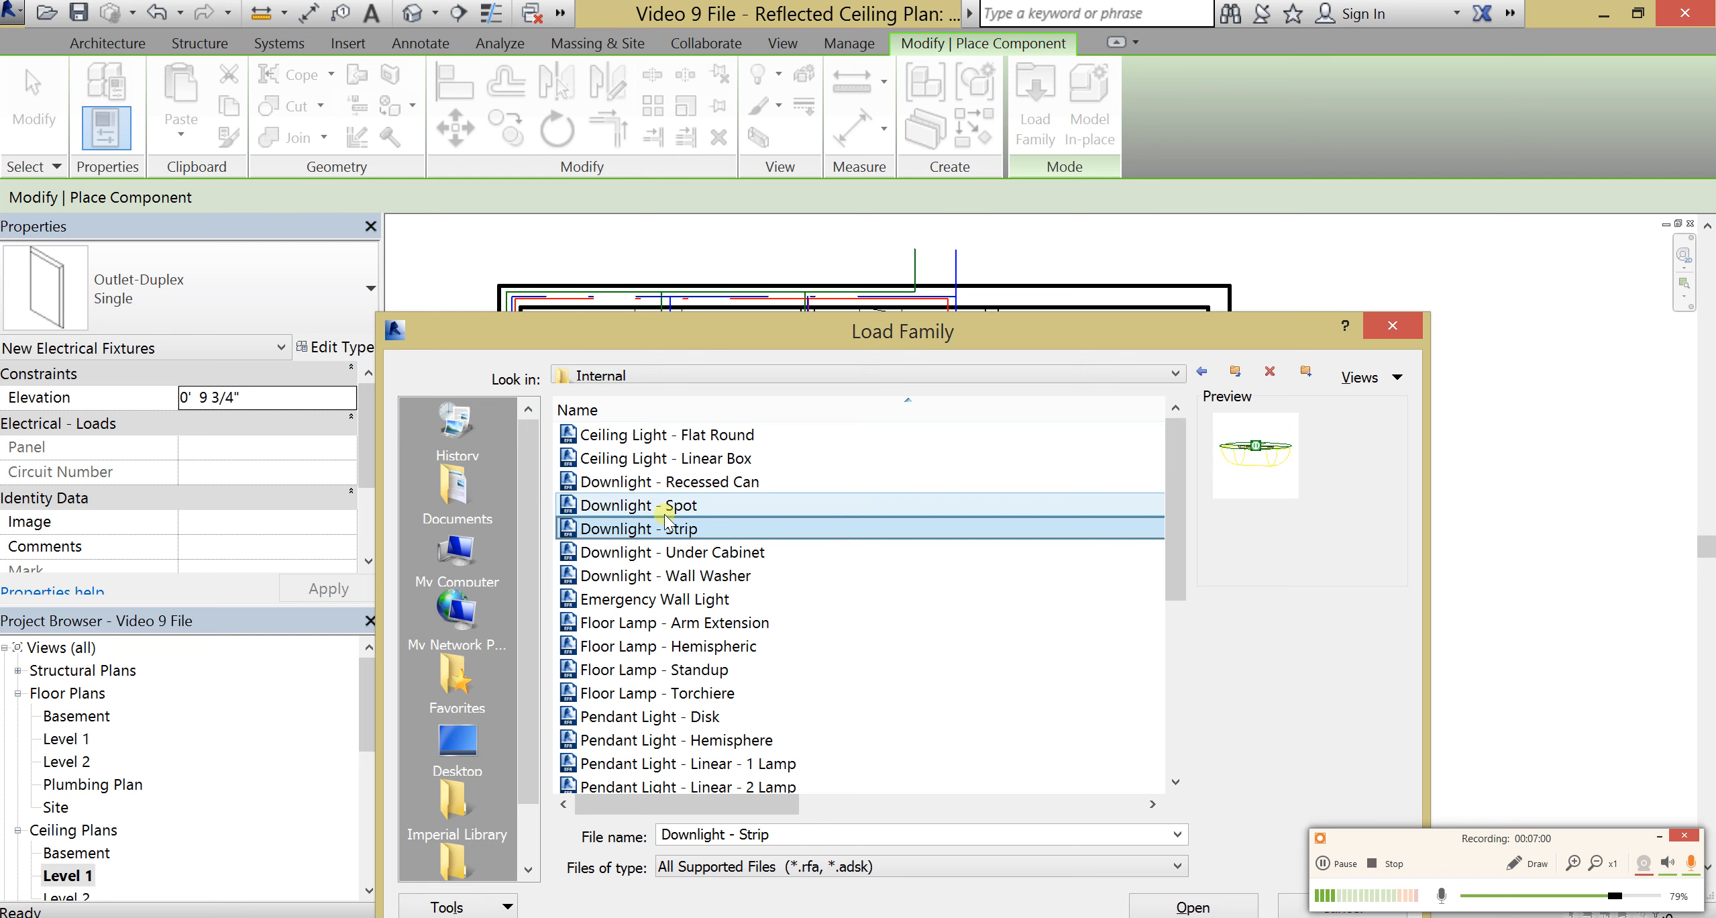
click(671, 529)
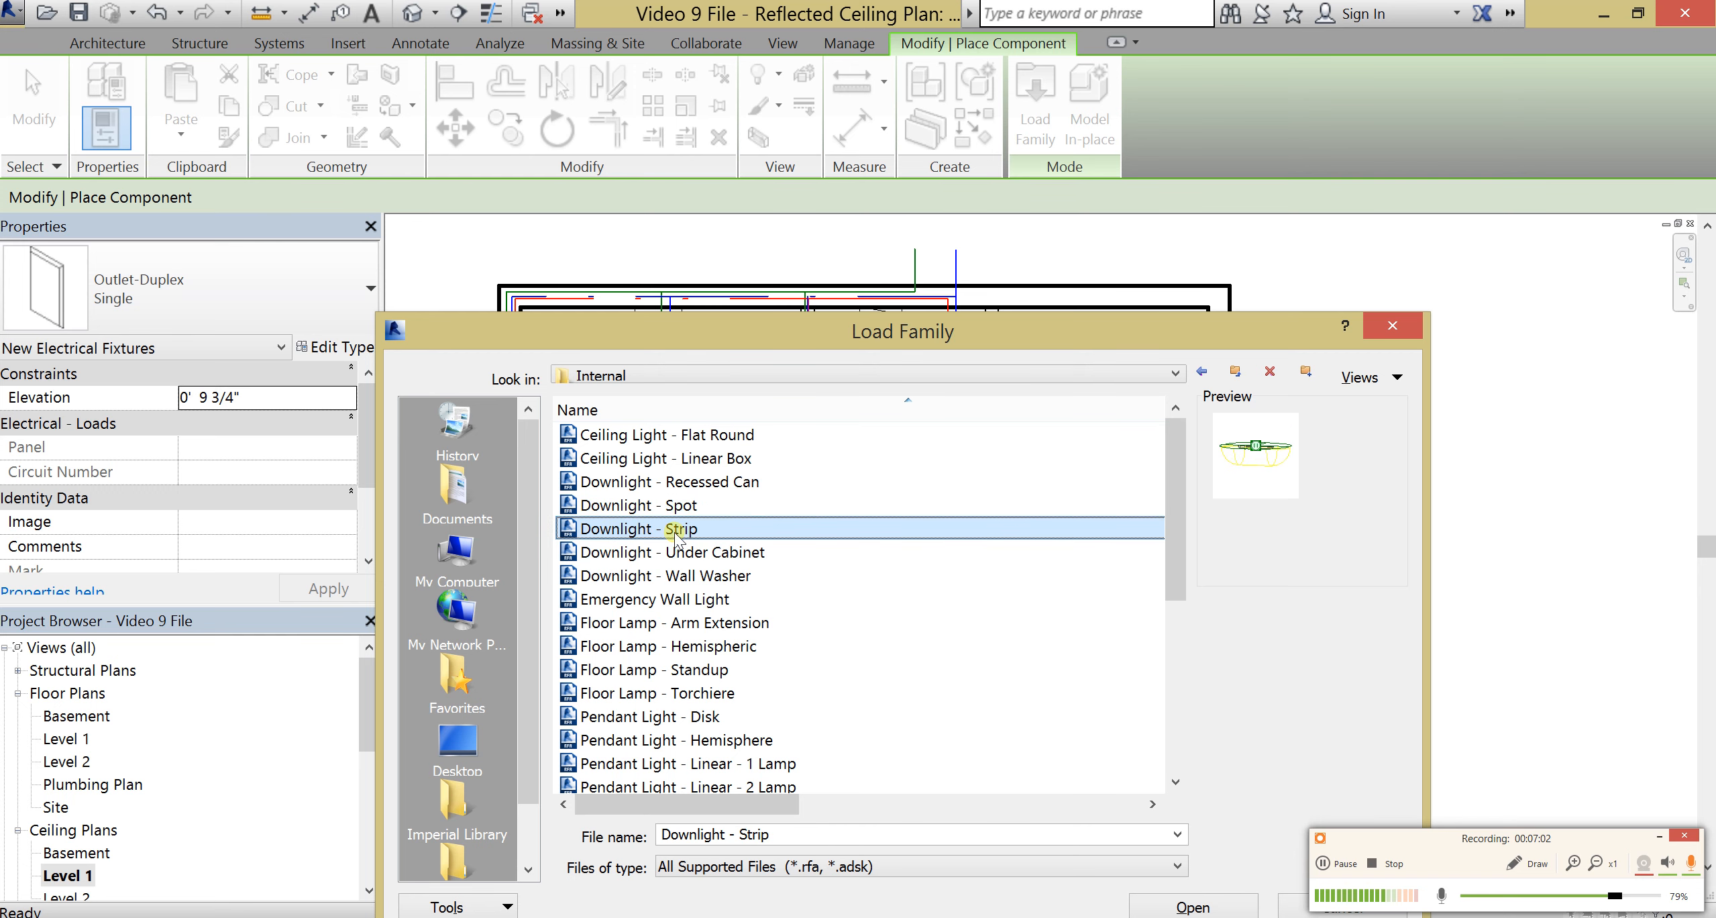
double_click(667, 530)
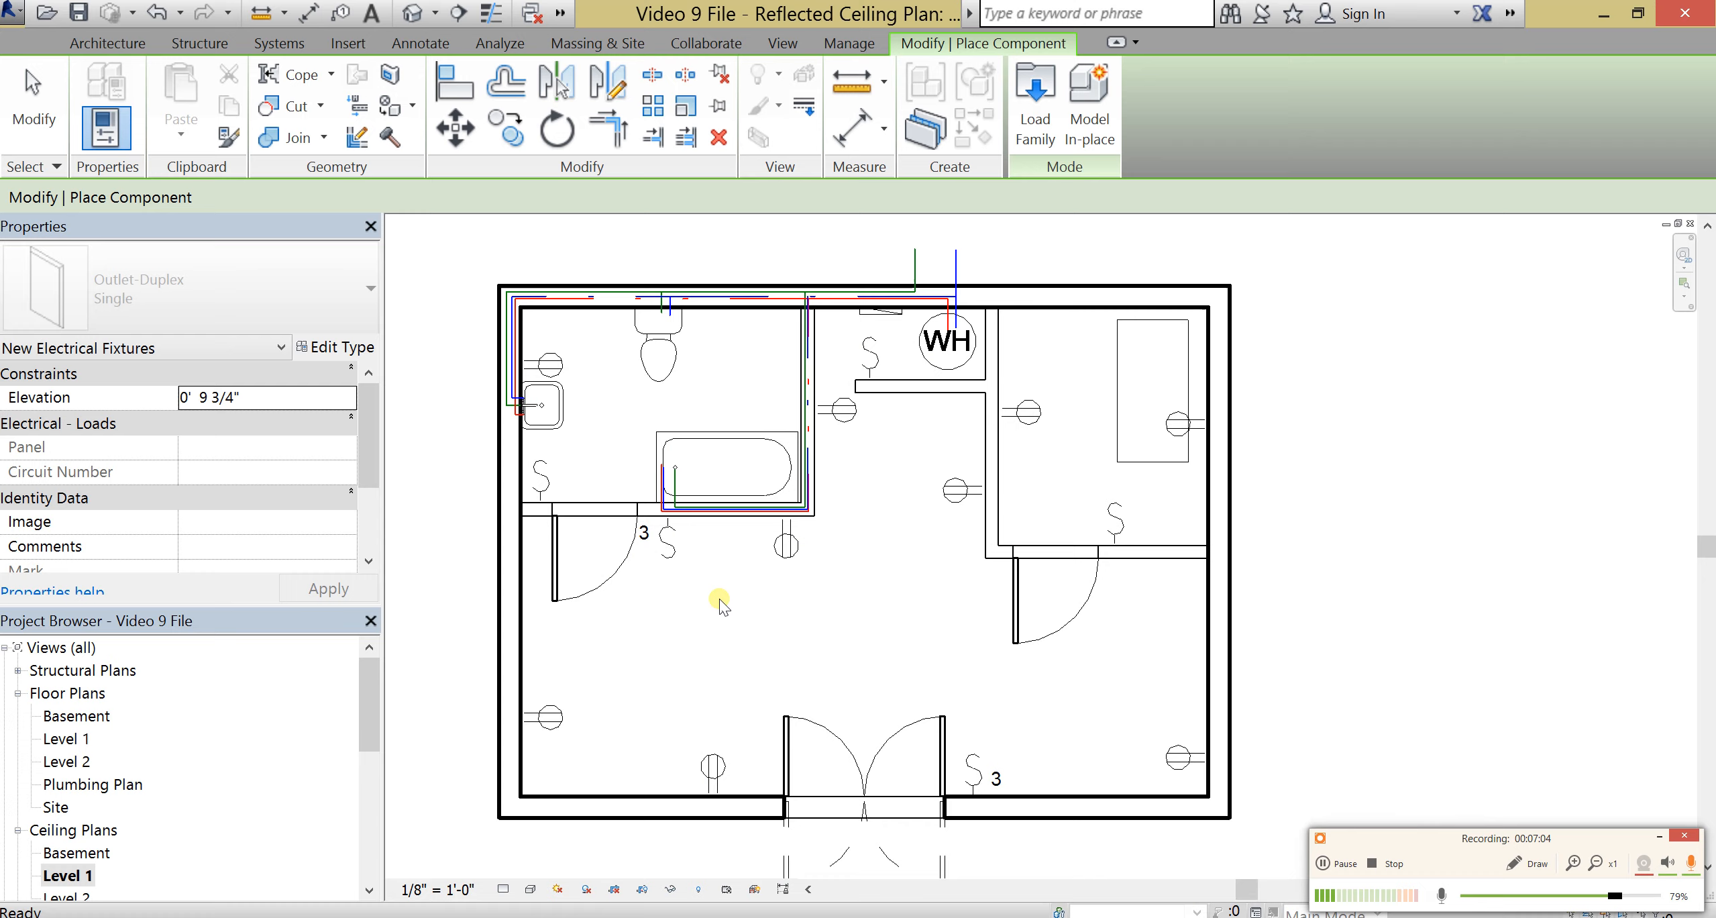
Step: Place six Downlight - Strip 48" - 120V fixtures in the main room, as three pairs spaced across its width
scroll(680, 691, up, 4)
middle_drag(679, 684, 728, 507)
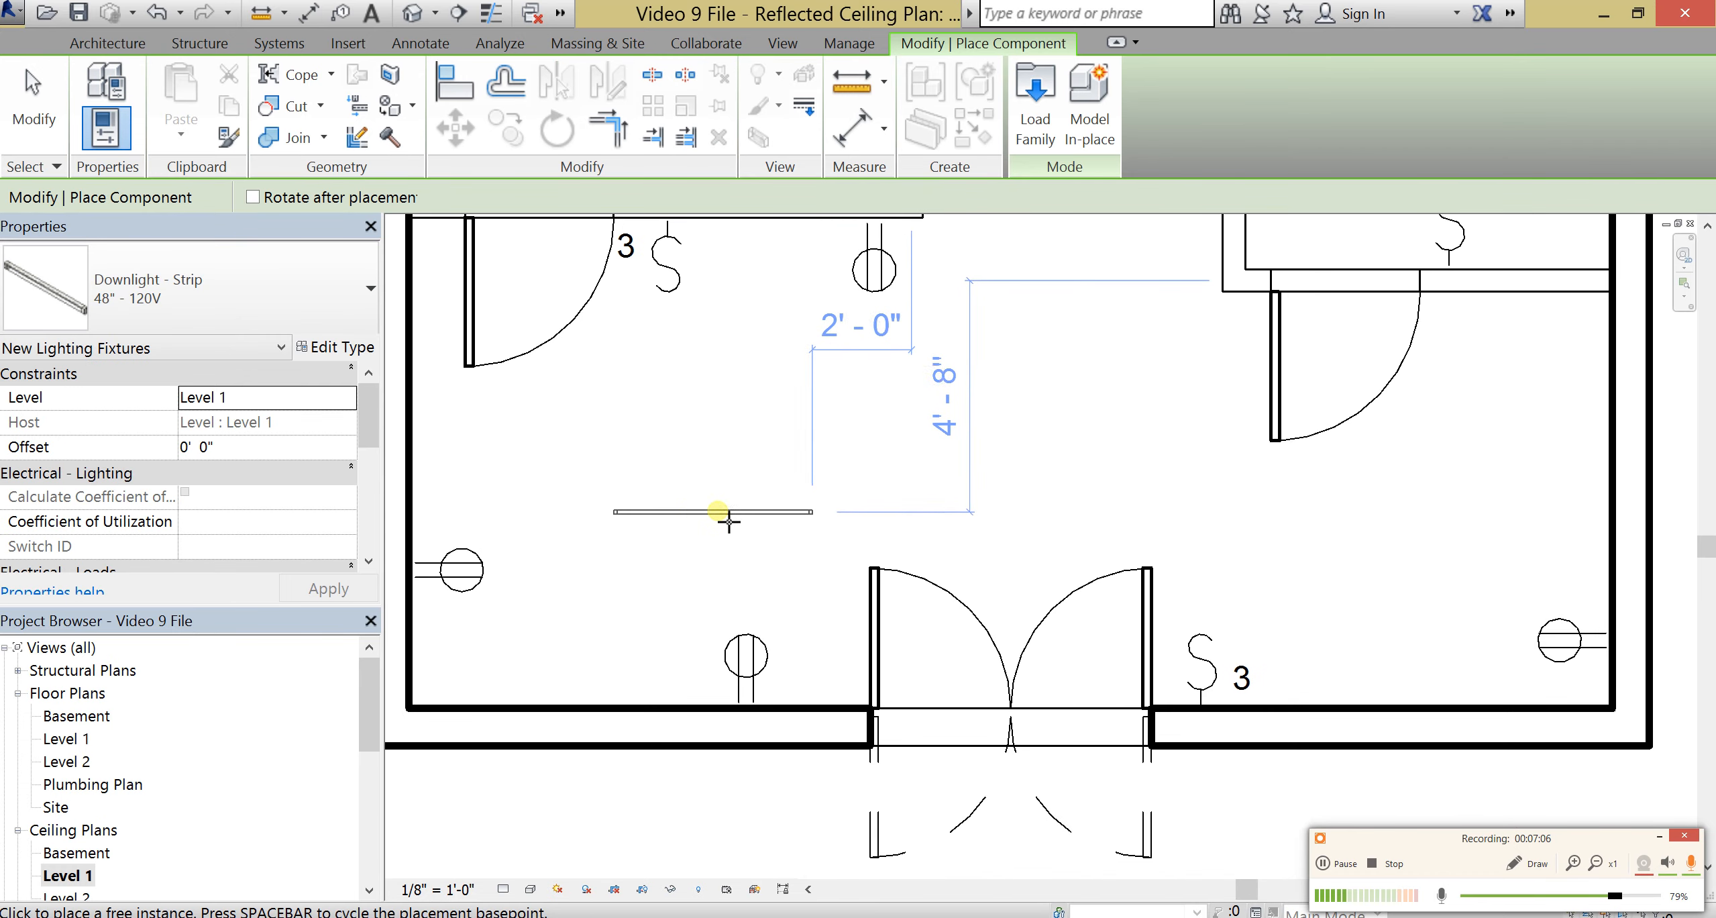
click(660, 570)
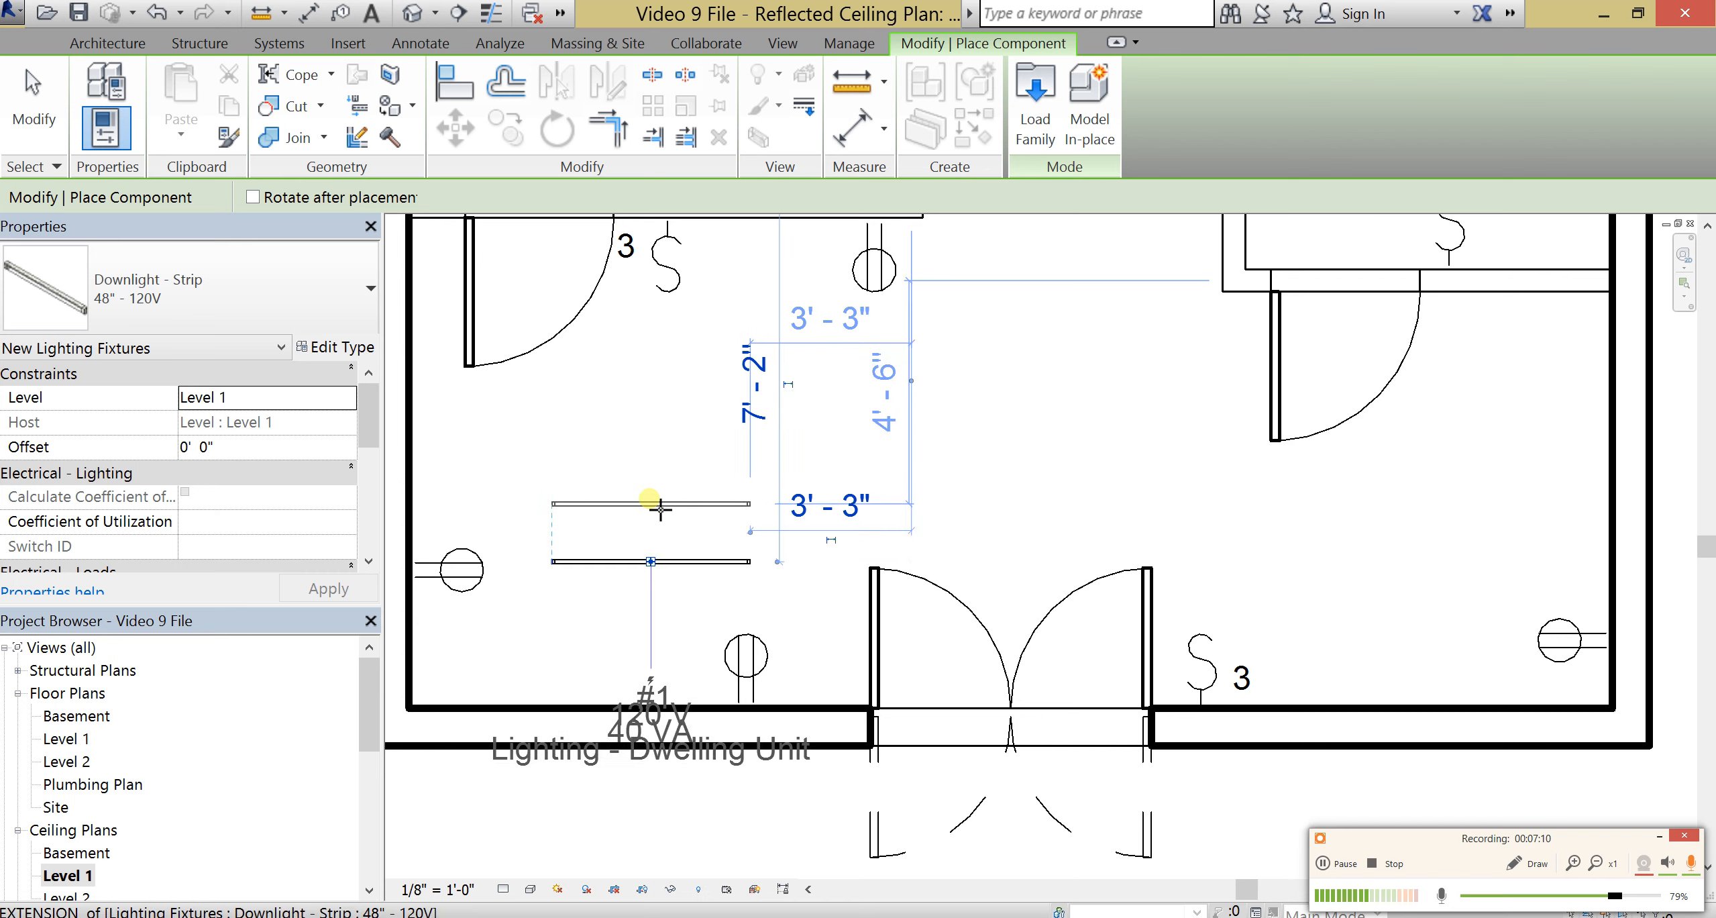
click(647, 387)
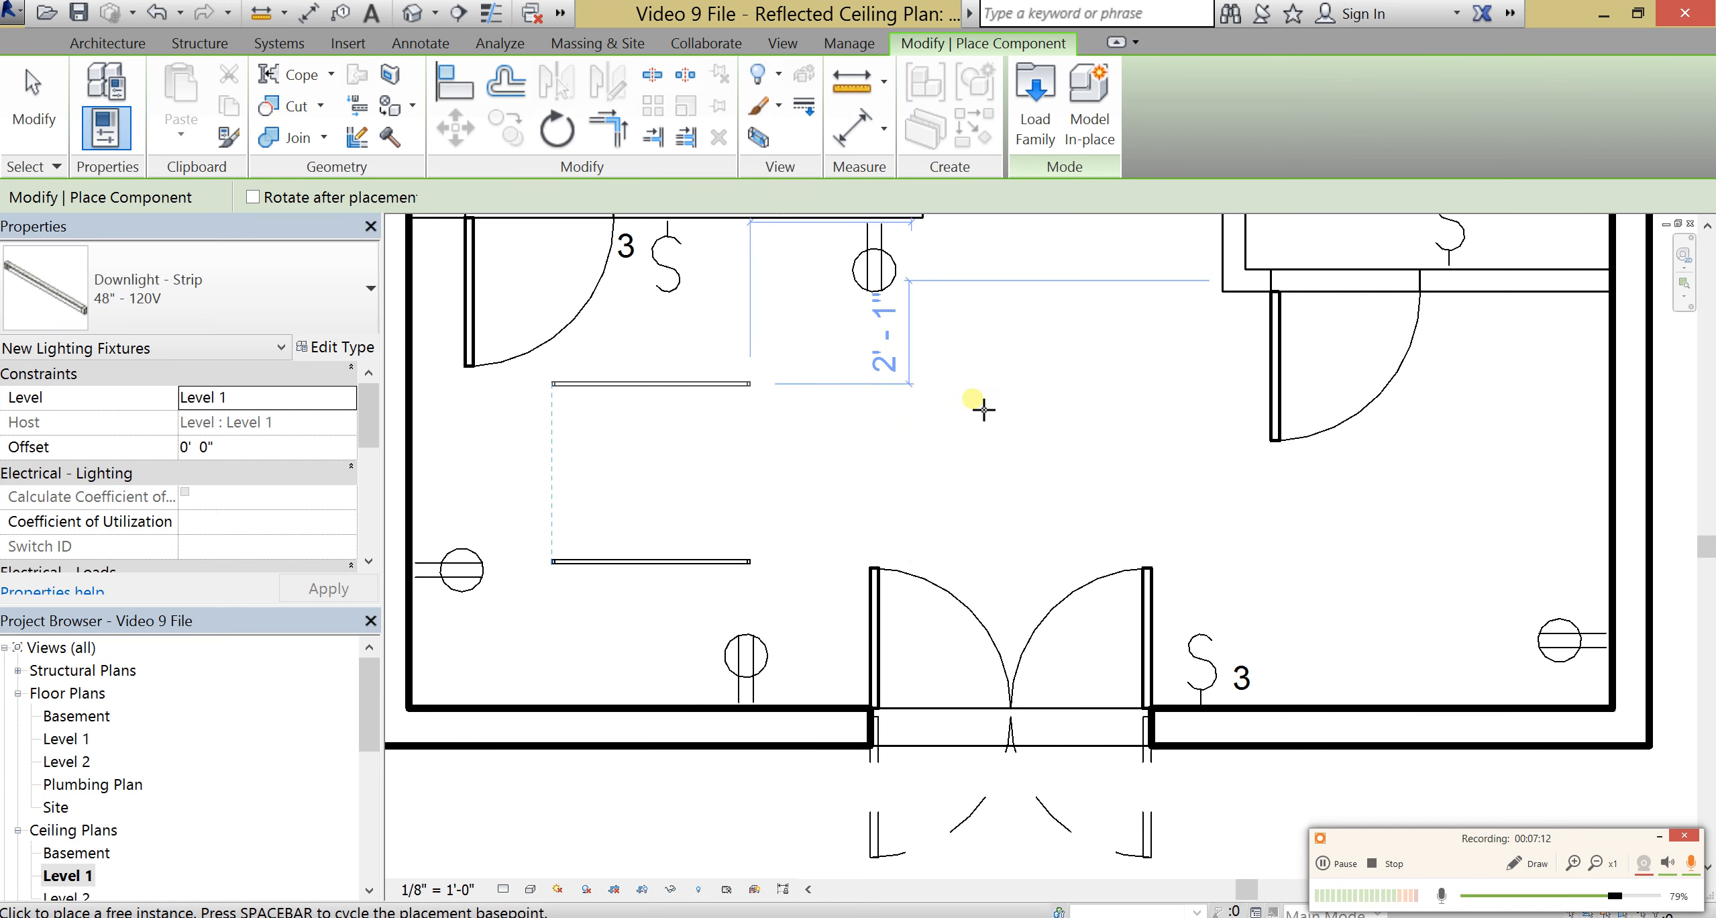
click(1136, 482)
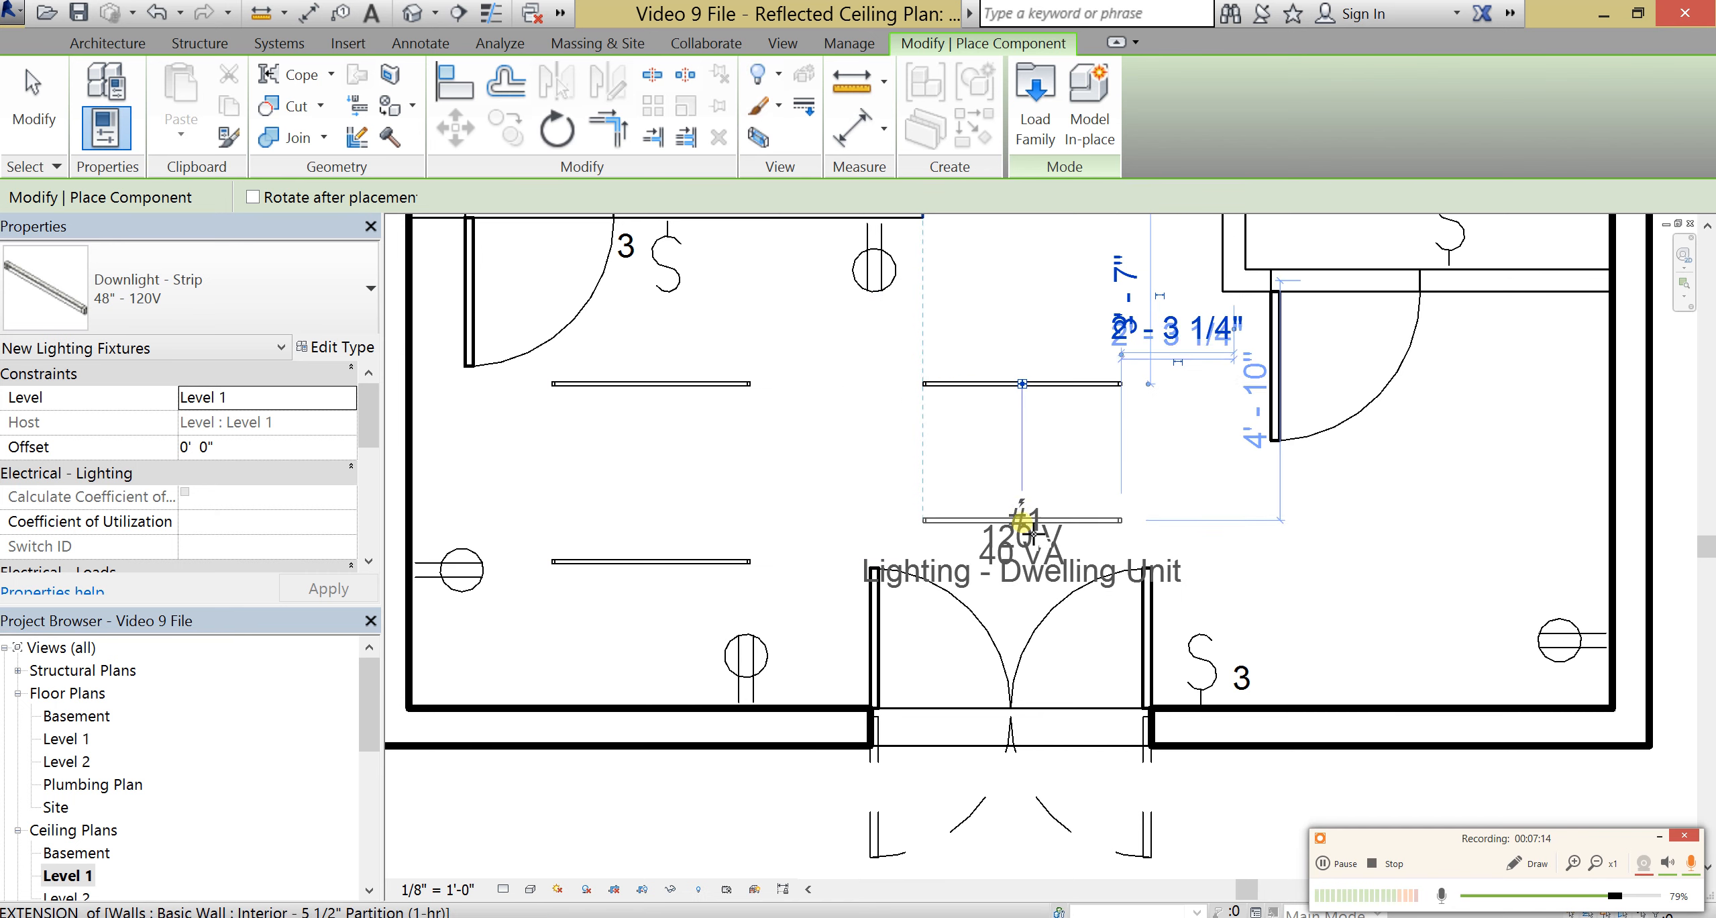
click(1022, 538)
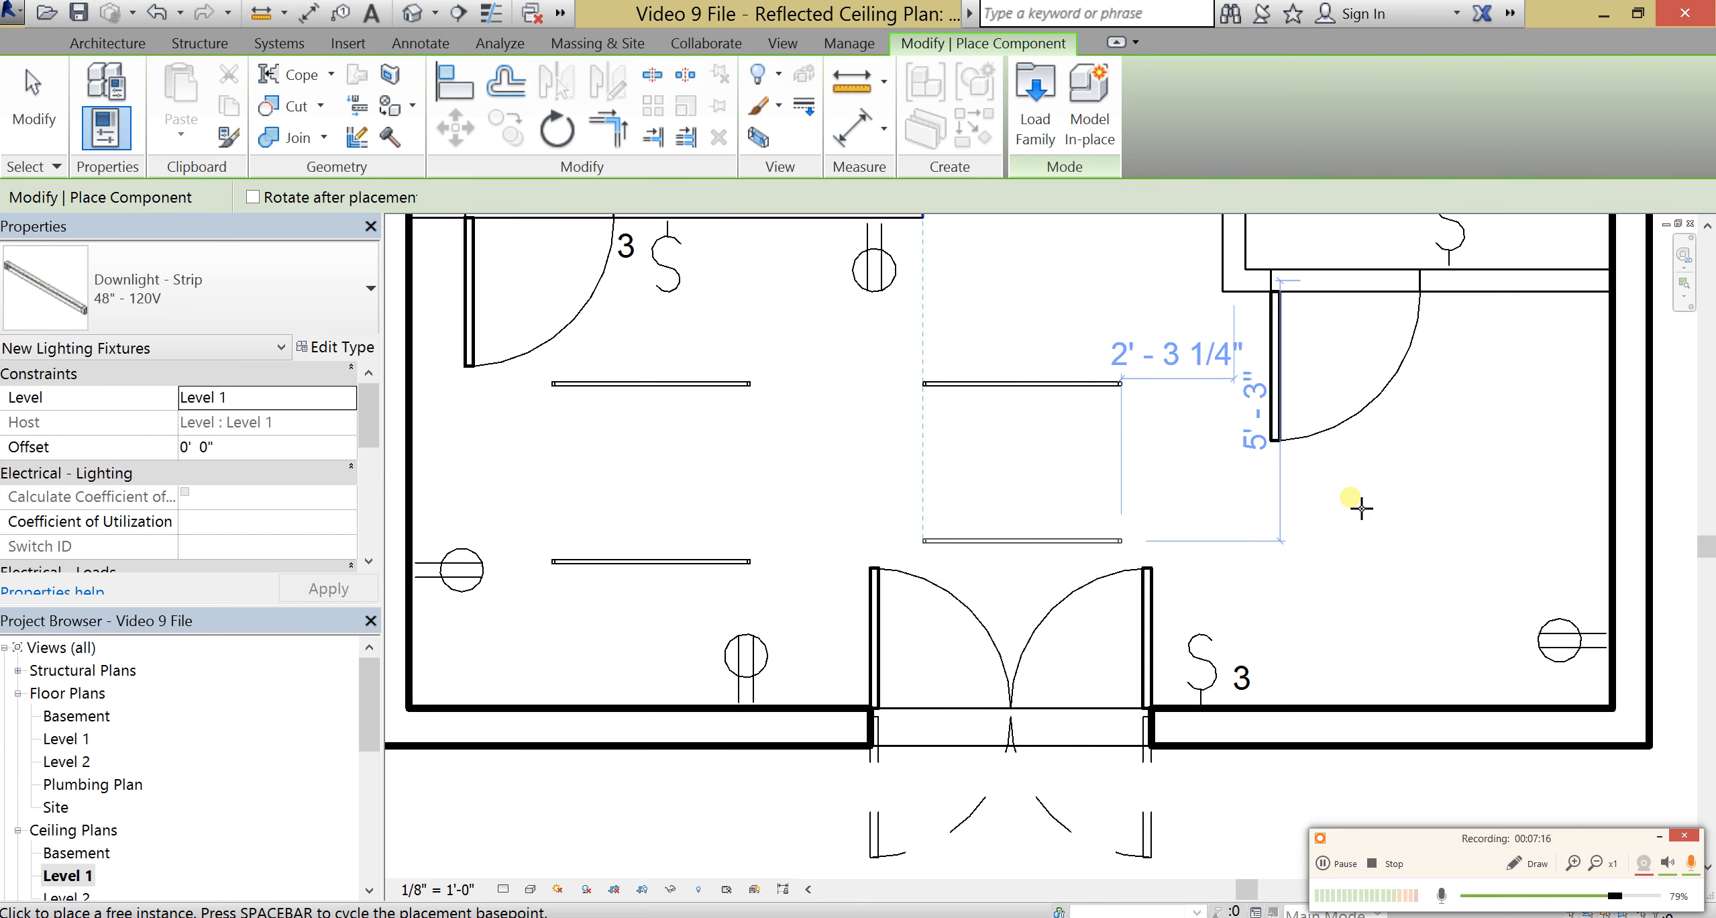
click(1433, 581)
Step: Place one 48" strip downlight in the enclosed corner room and one in the bathroom beside the tub
middle_drag(1421, 402, 1249, 705)
click(1212, 475)
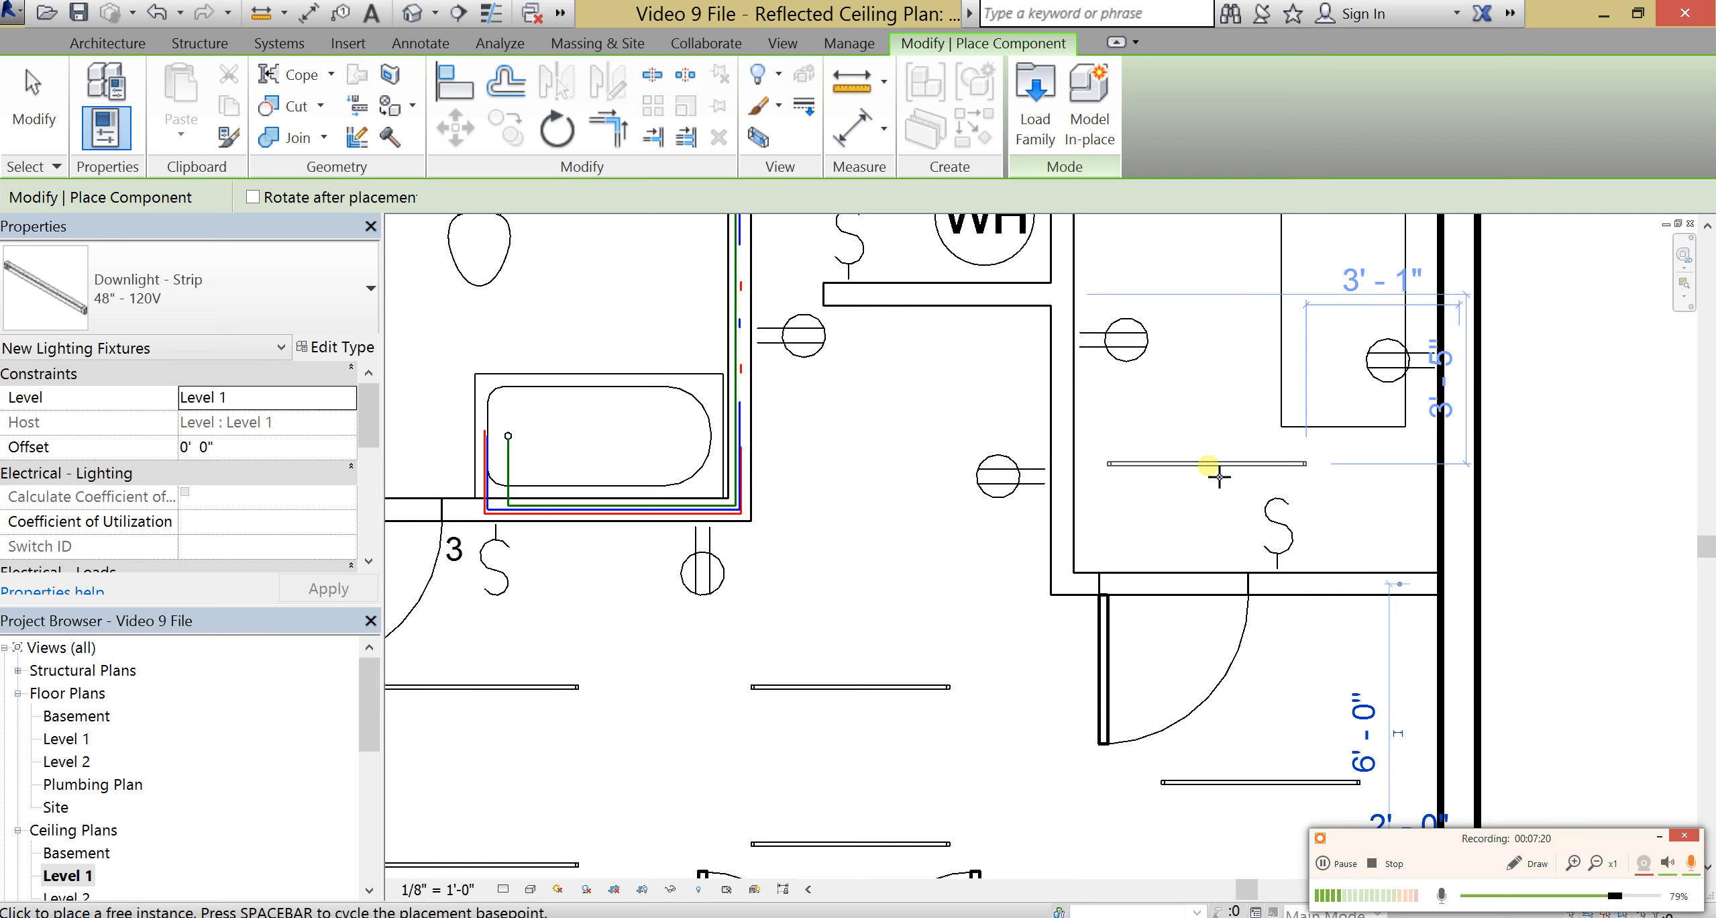
middle_drag(812, 510, 1234, 663)
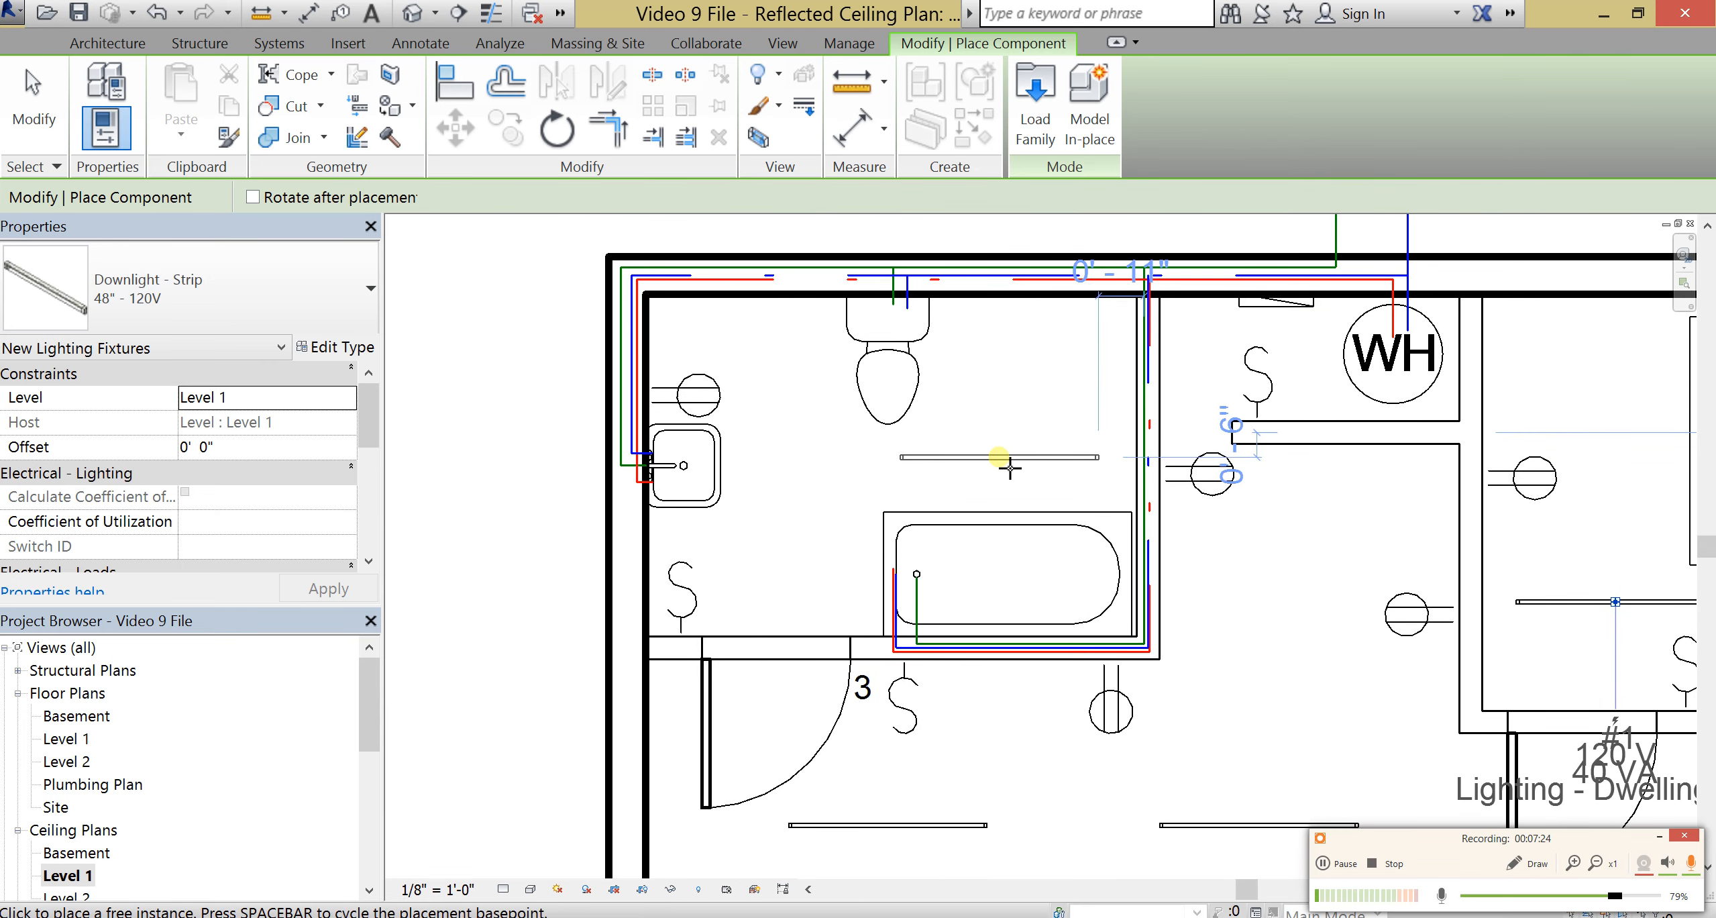
click(1013, 468)
Step: Place a 48" strip downlight at the passage opening between the bathroom and the corner room, and end placement
middle_drag(1210, 628, 980, 405)
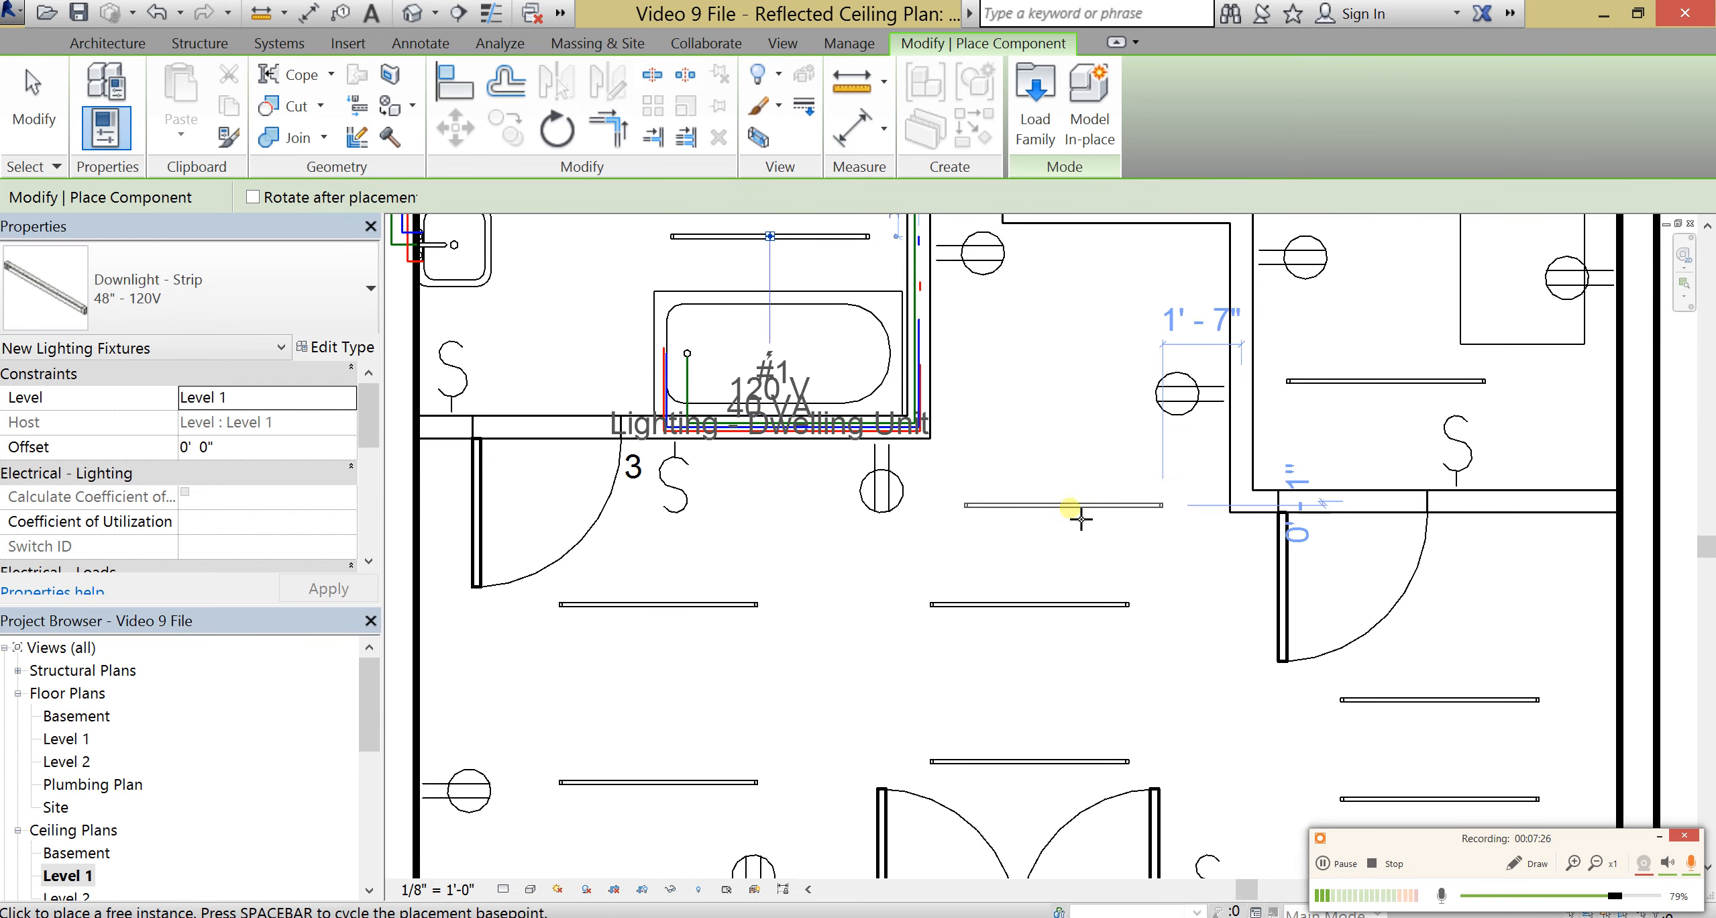
scroll(1081, 523, down, 3)
middle_drag(1167, 597, 1132, 637)
scroll(1120, 643, up, 1)
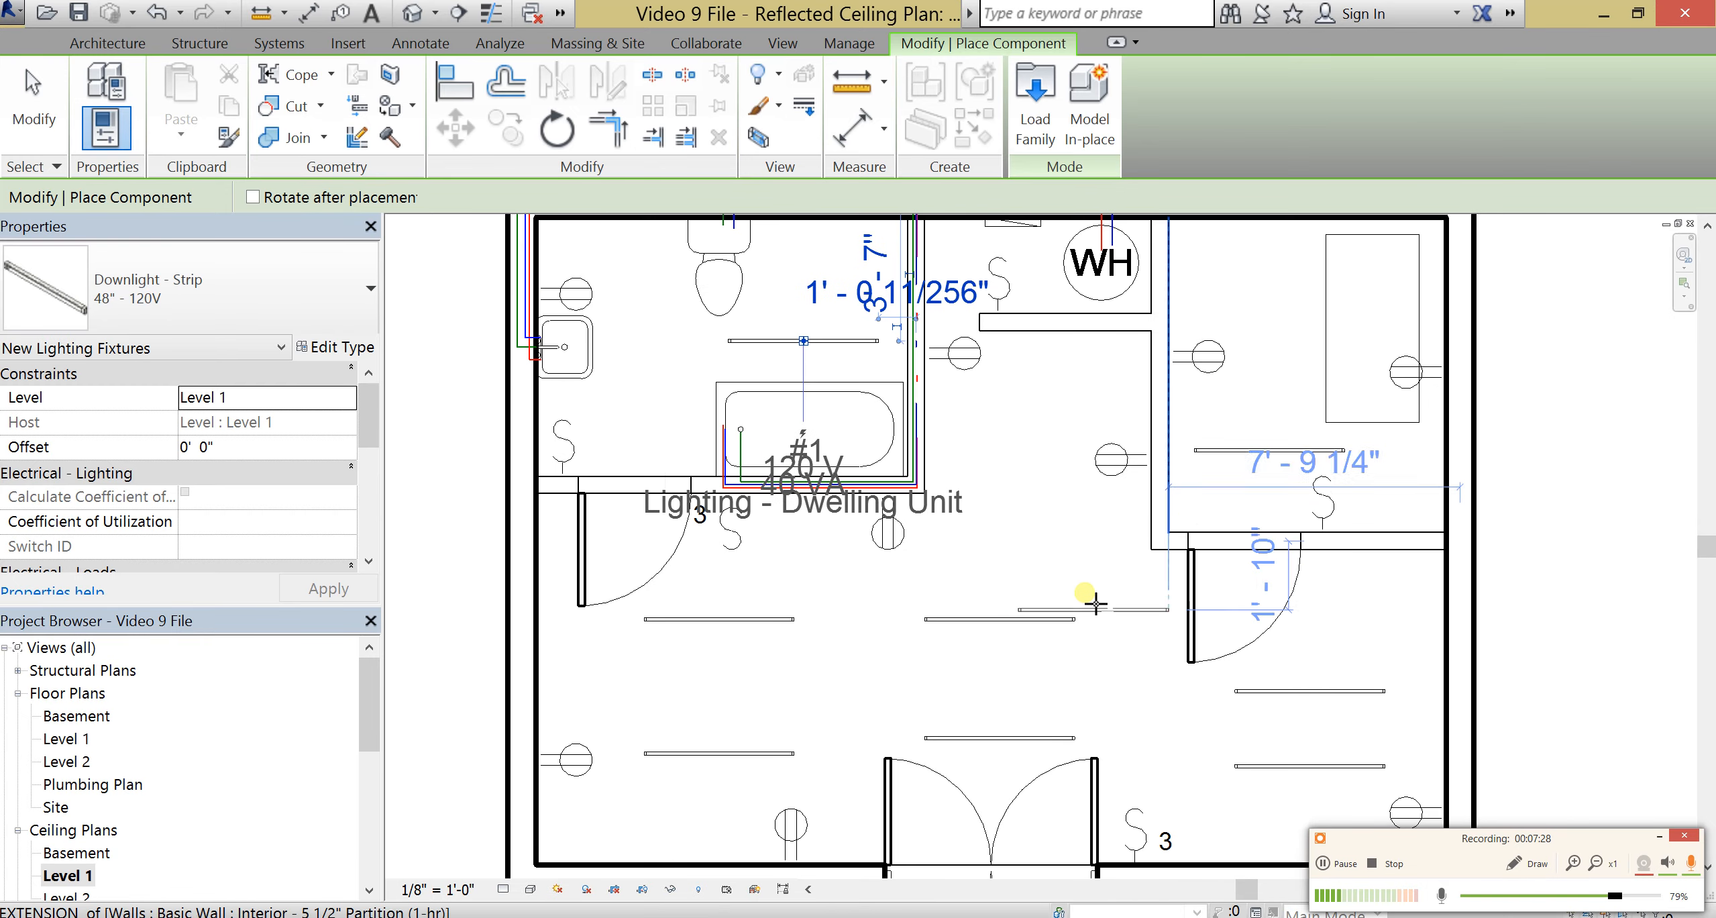
click(1043, 541)
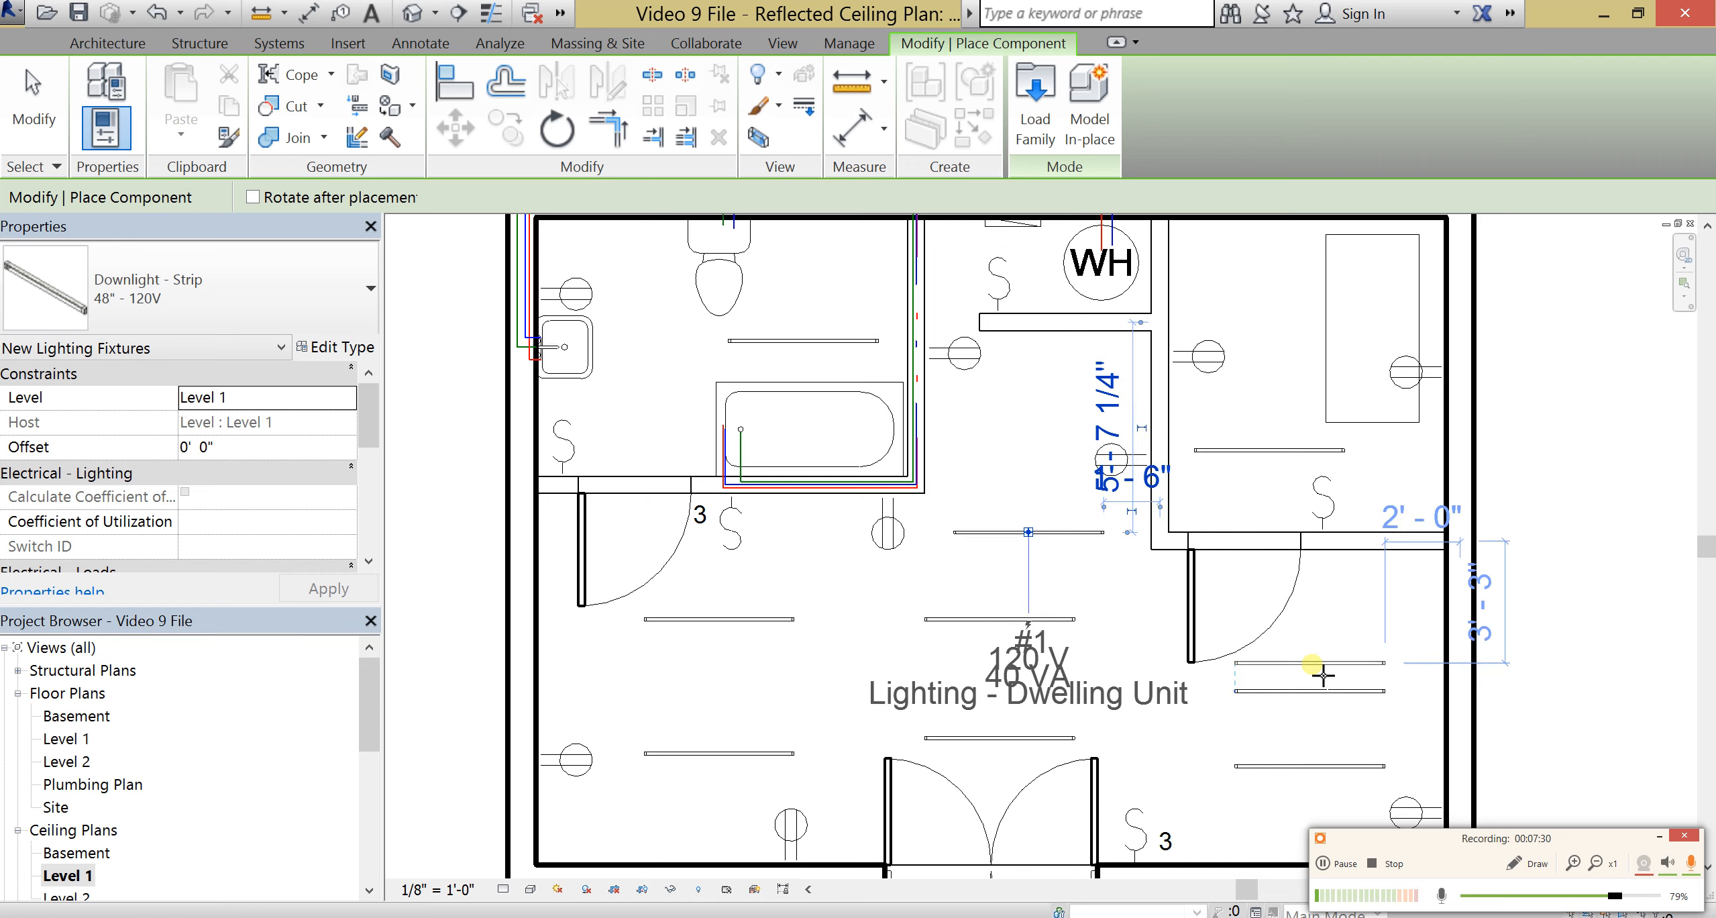
key(Escape)
key(Escape)
middle_drag(1085, 381, 1069, 410)
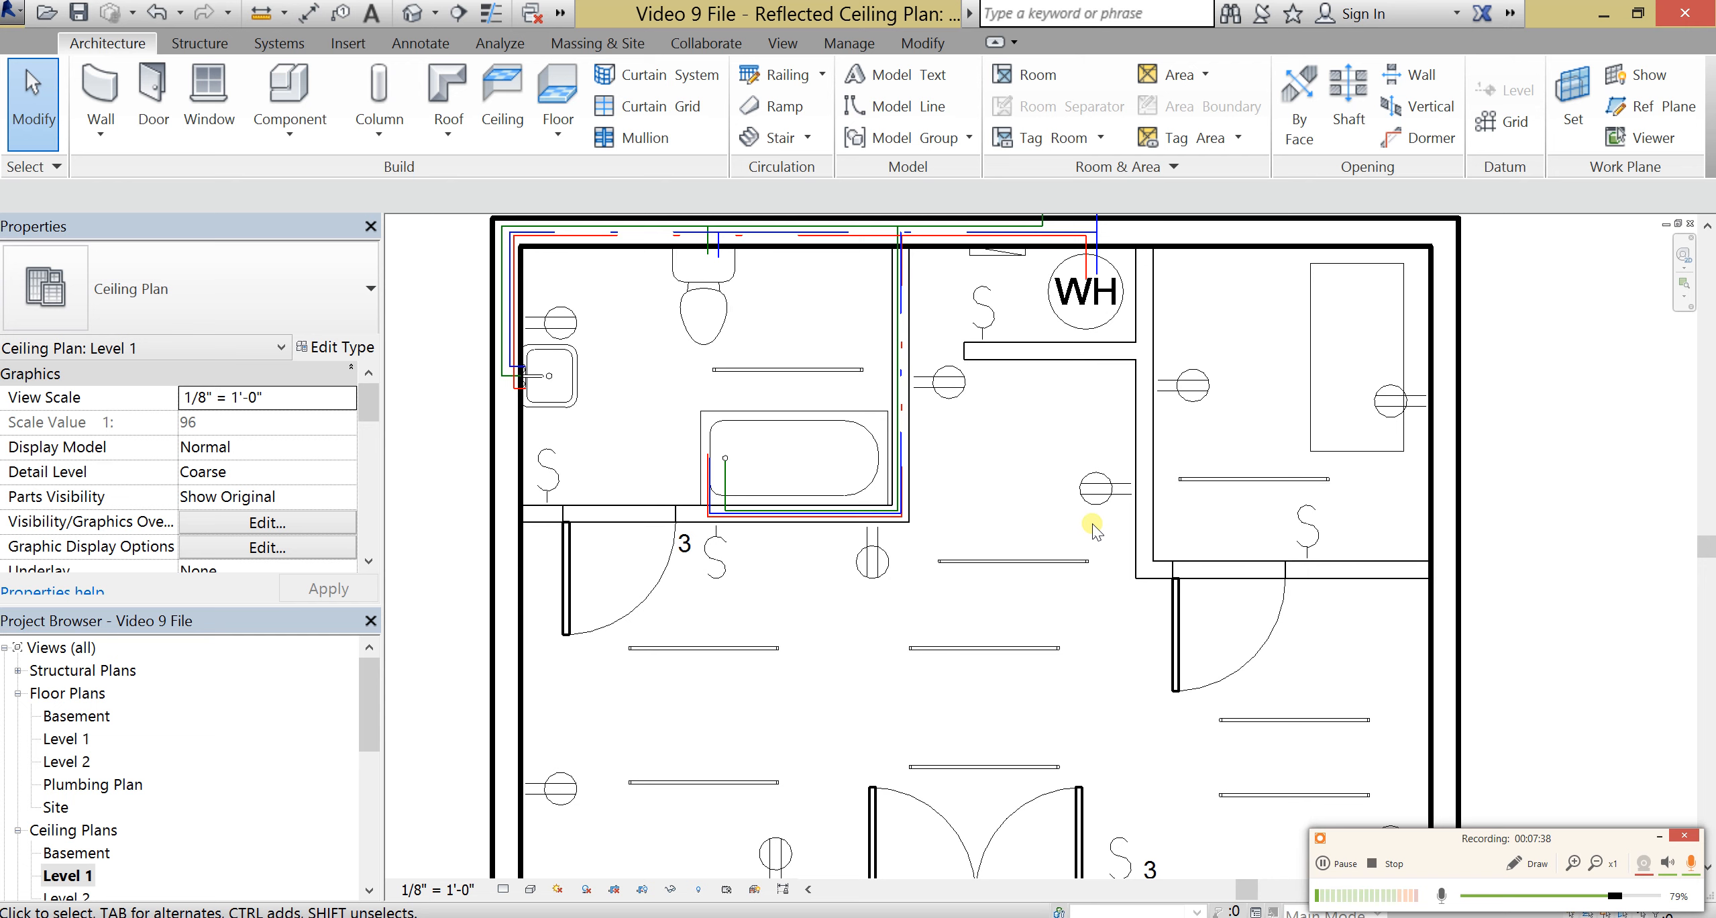
Step: Open the Level 1 floor plan and duplicate the view without detailing
middle_drag(738, 674, 742, 596)
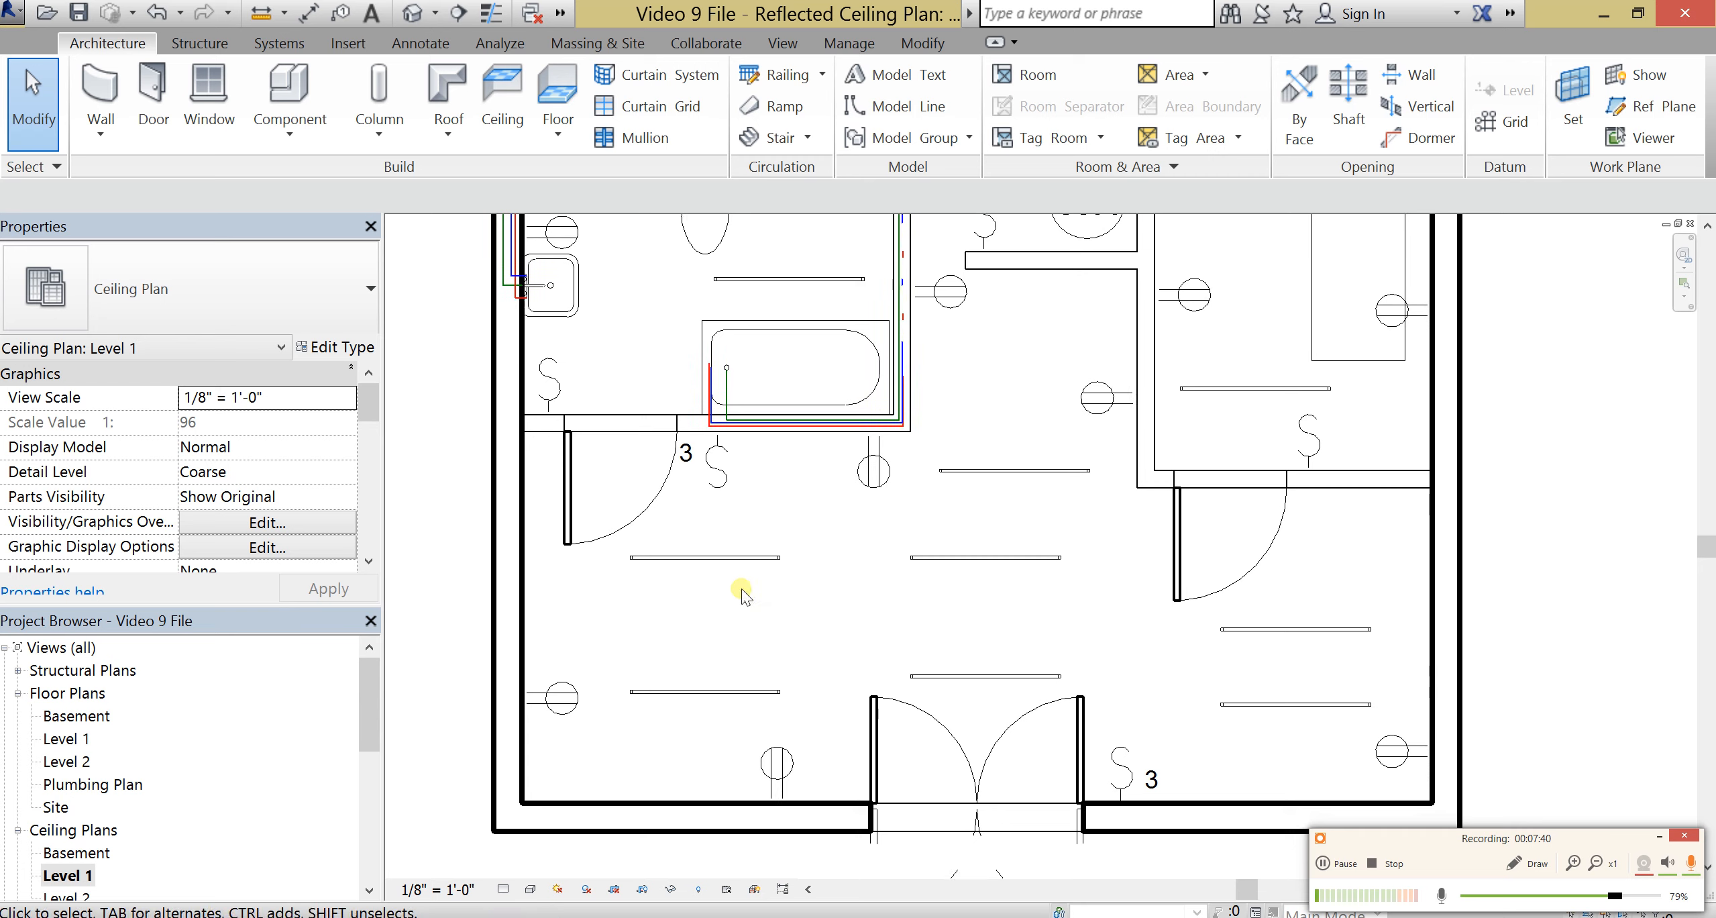
double_click(67, 738)
scroll(844, 634, up, 1)
scroll(846, 645, down, 1)
mouse_move(845, 652)
middle_down()
mouse_move(855, 692)
mouse_move(853, 631)
middle_up()
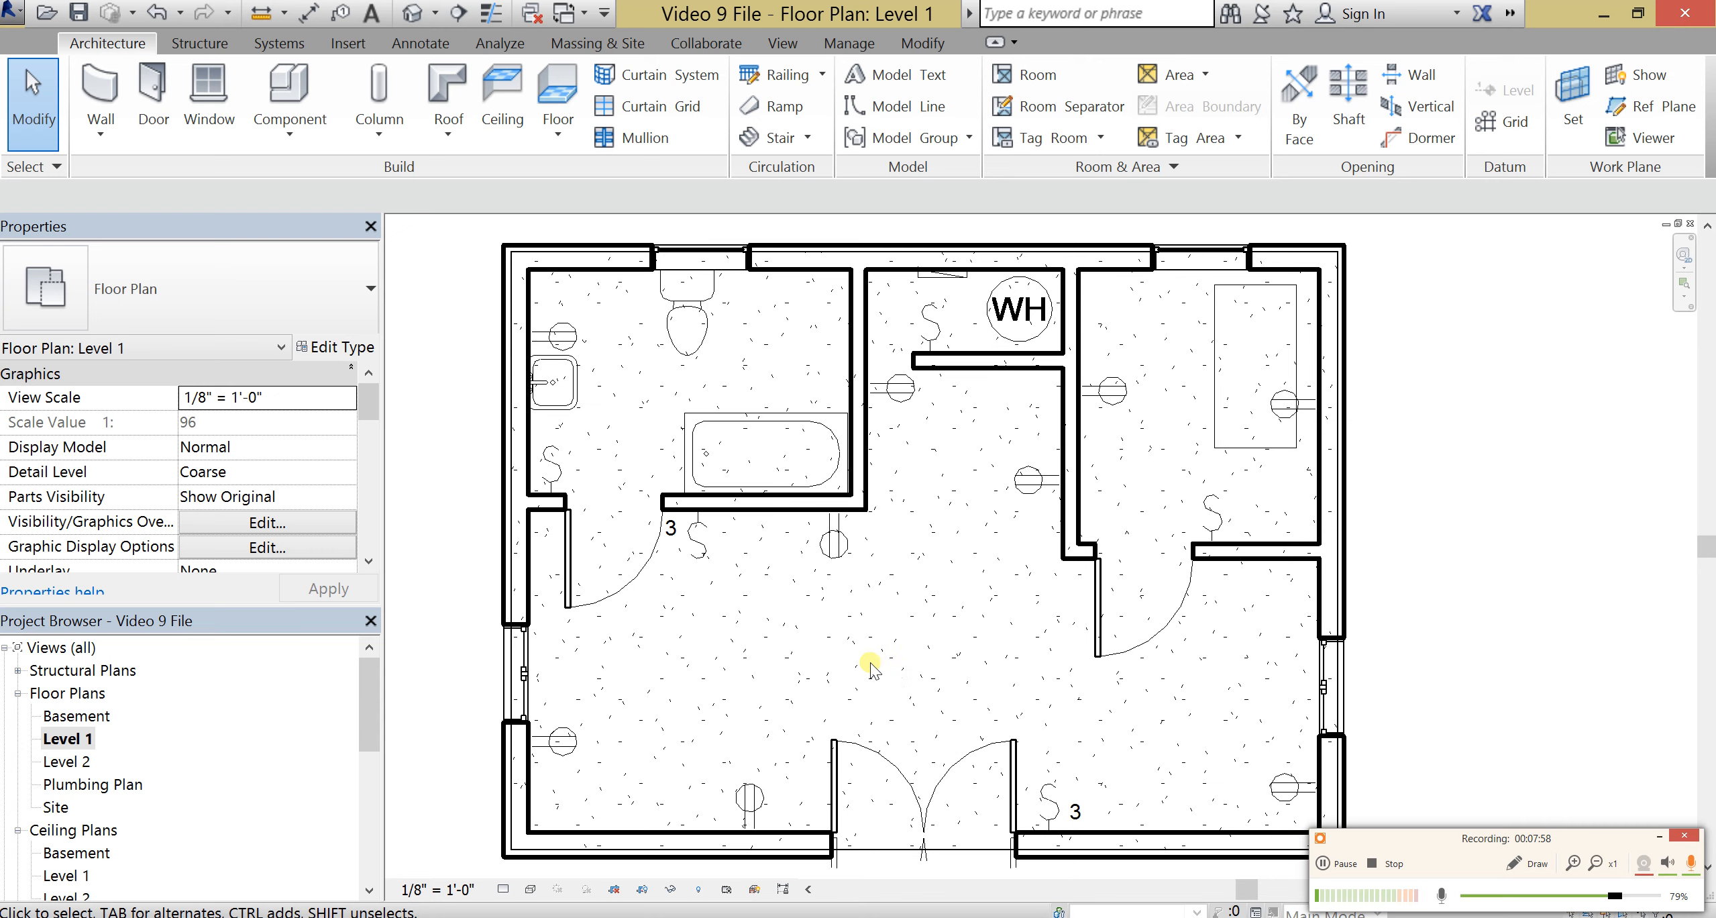
middle_drag(877, 731, 848, 722)
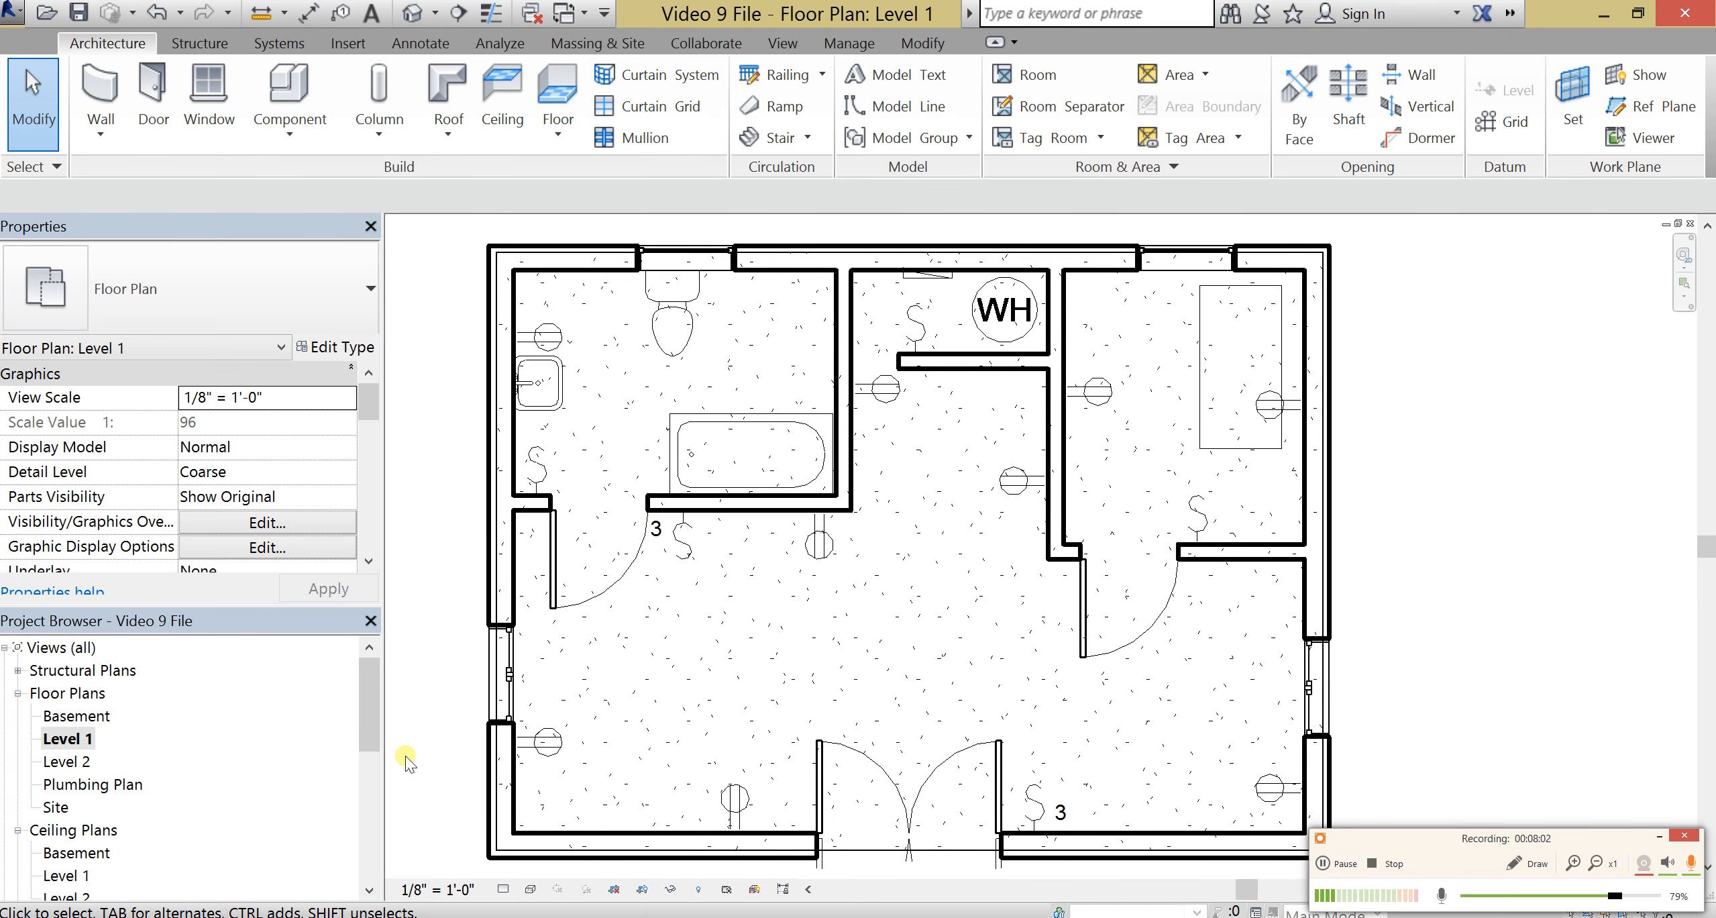
right_click(74, 740)
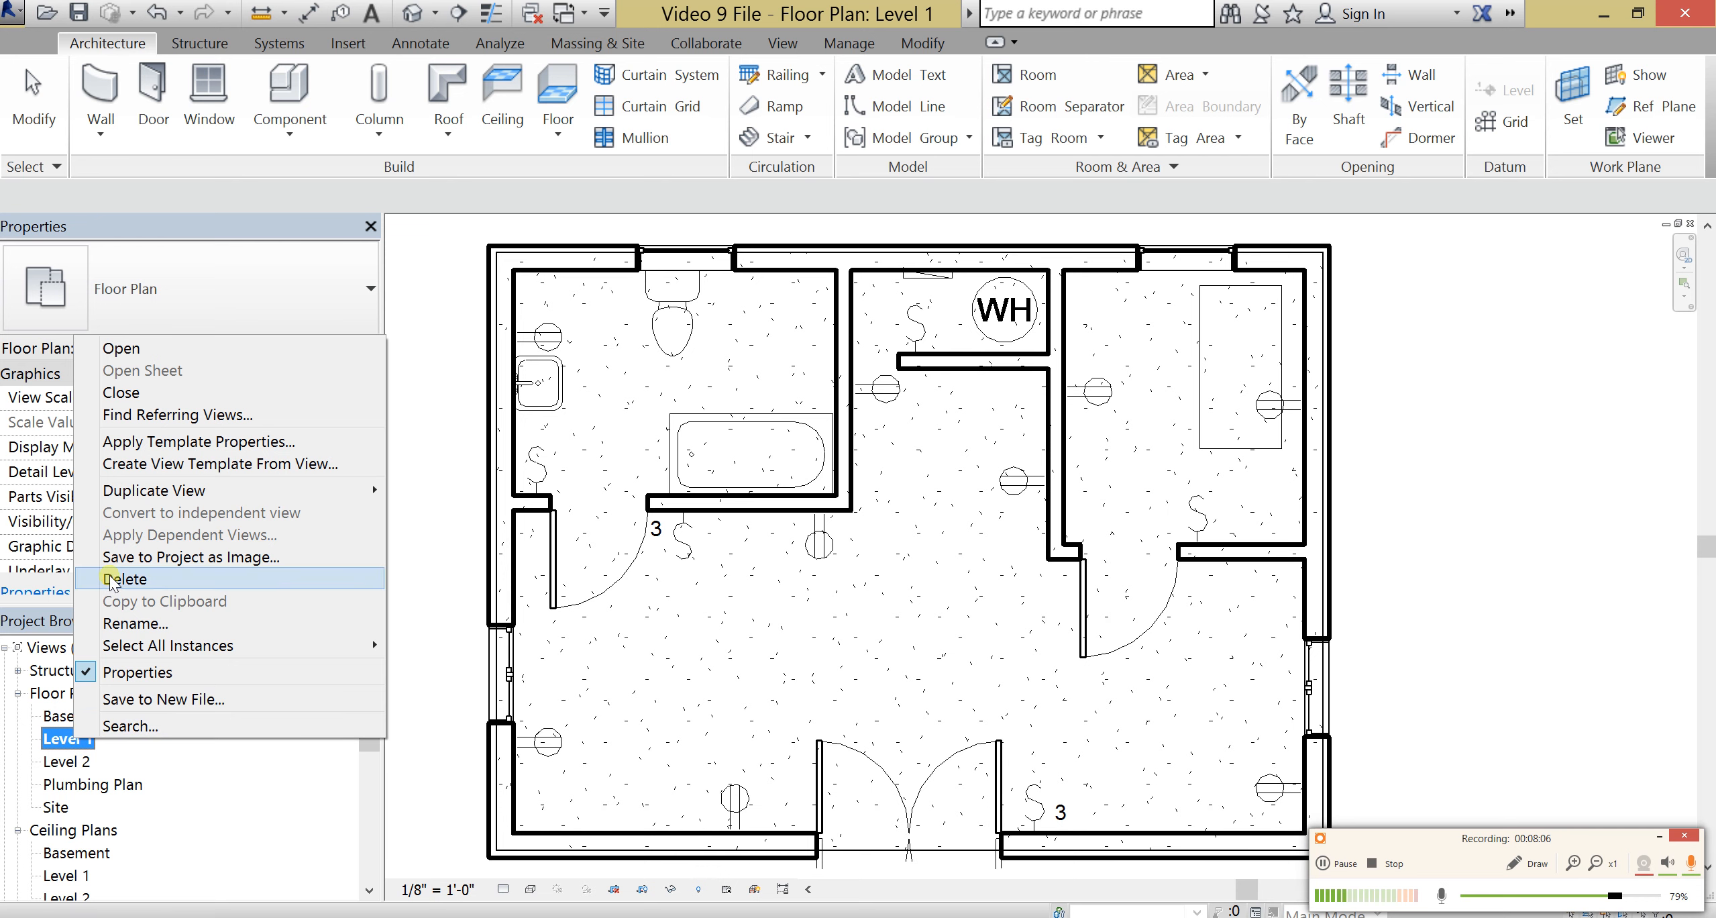
mouse_move(150, 495)
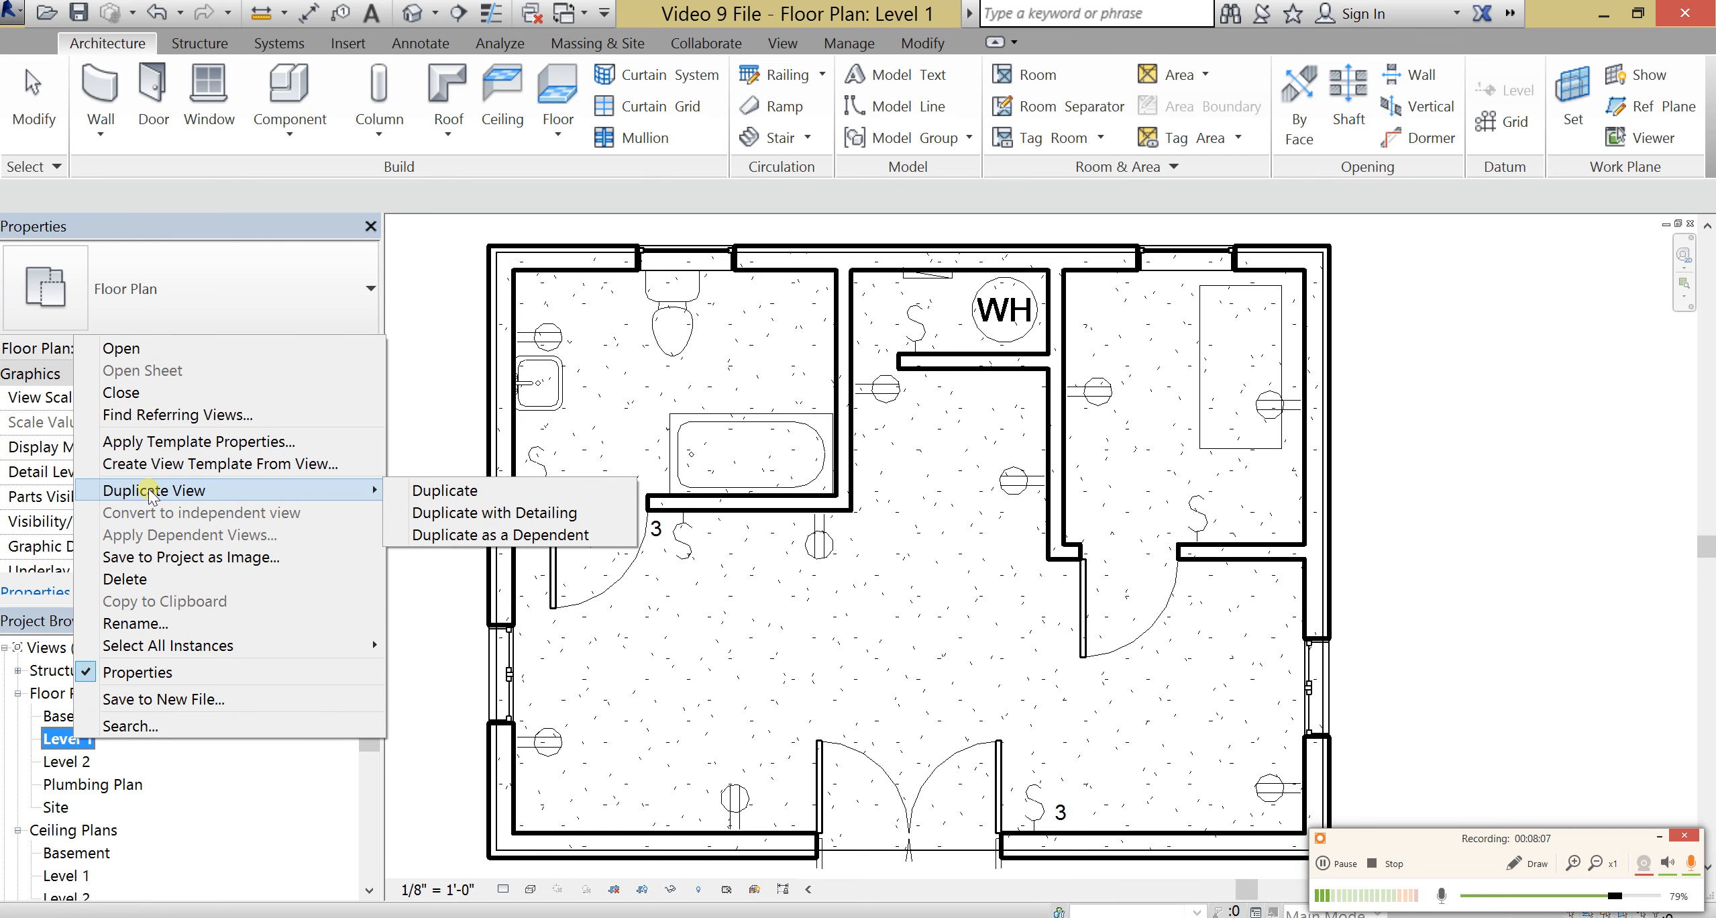
click(439, 490)
Step: Rename the duplicated Level 1 floor plan view as Electrical Plan
right_click(126, 765)
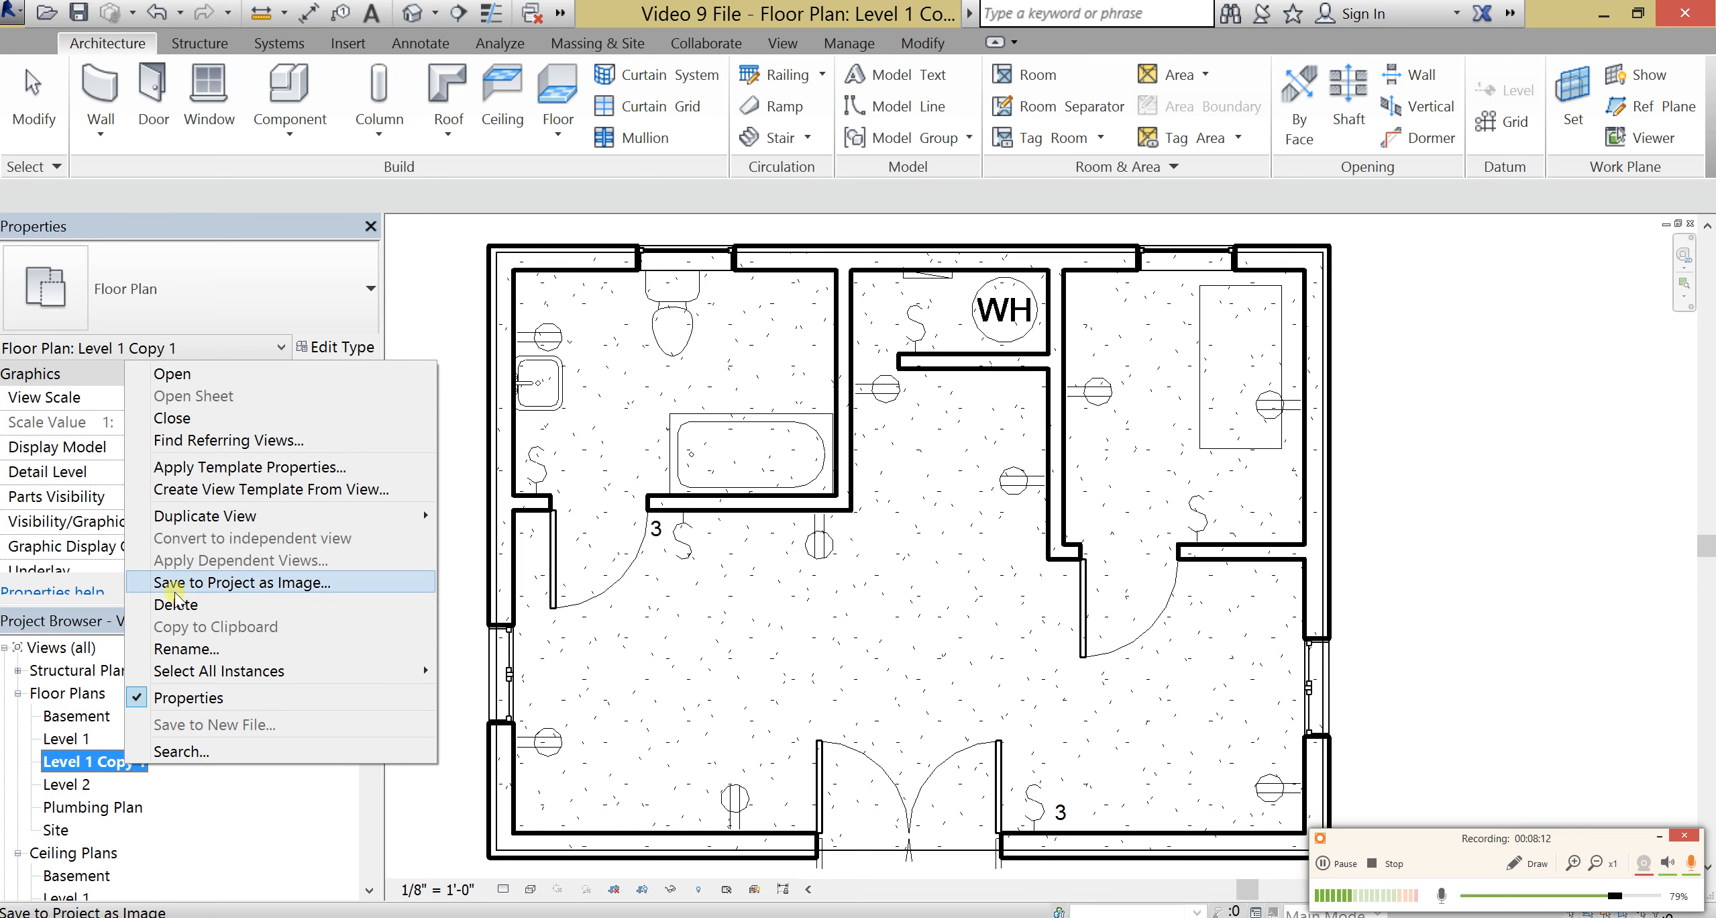
click(220, 651)
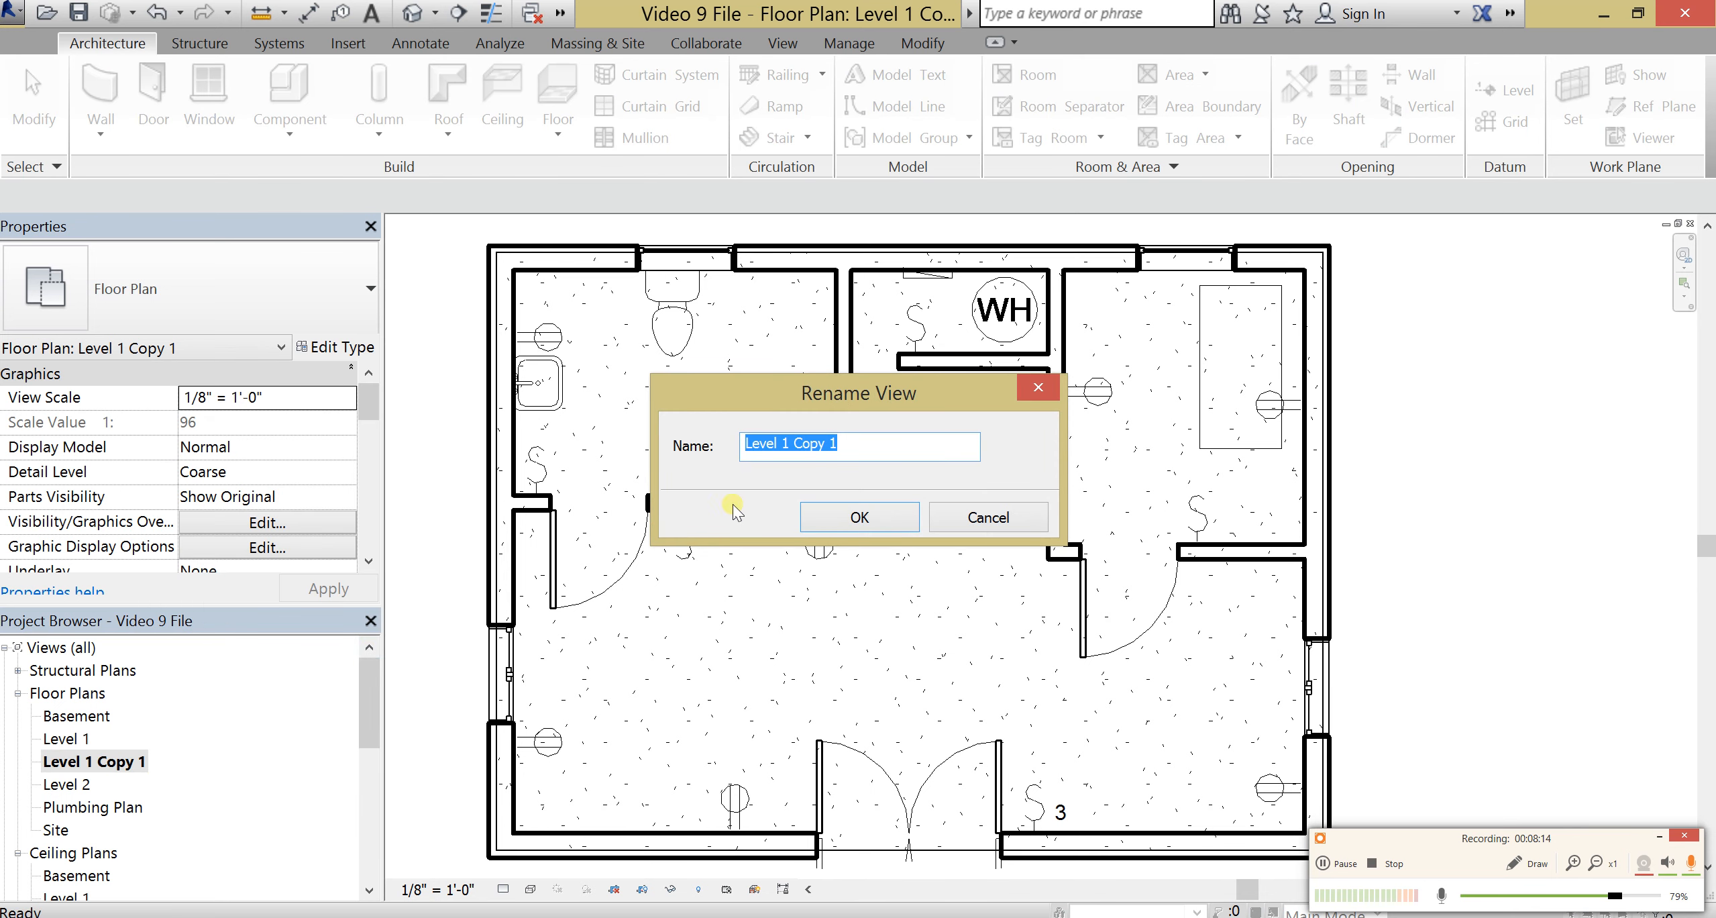
text(Elec)
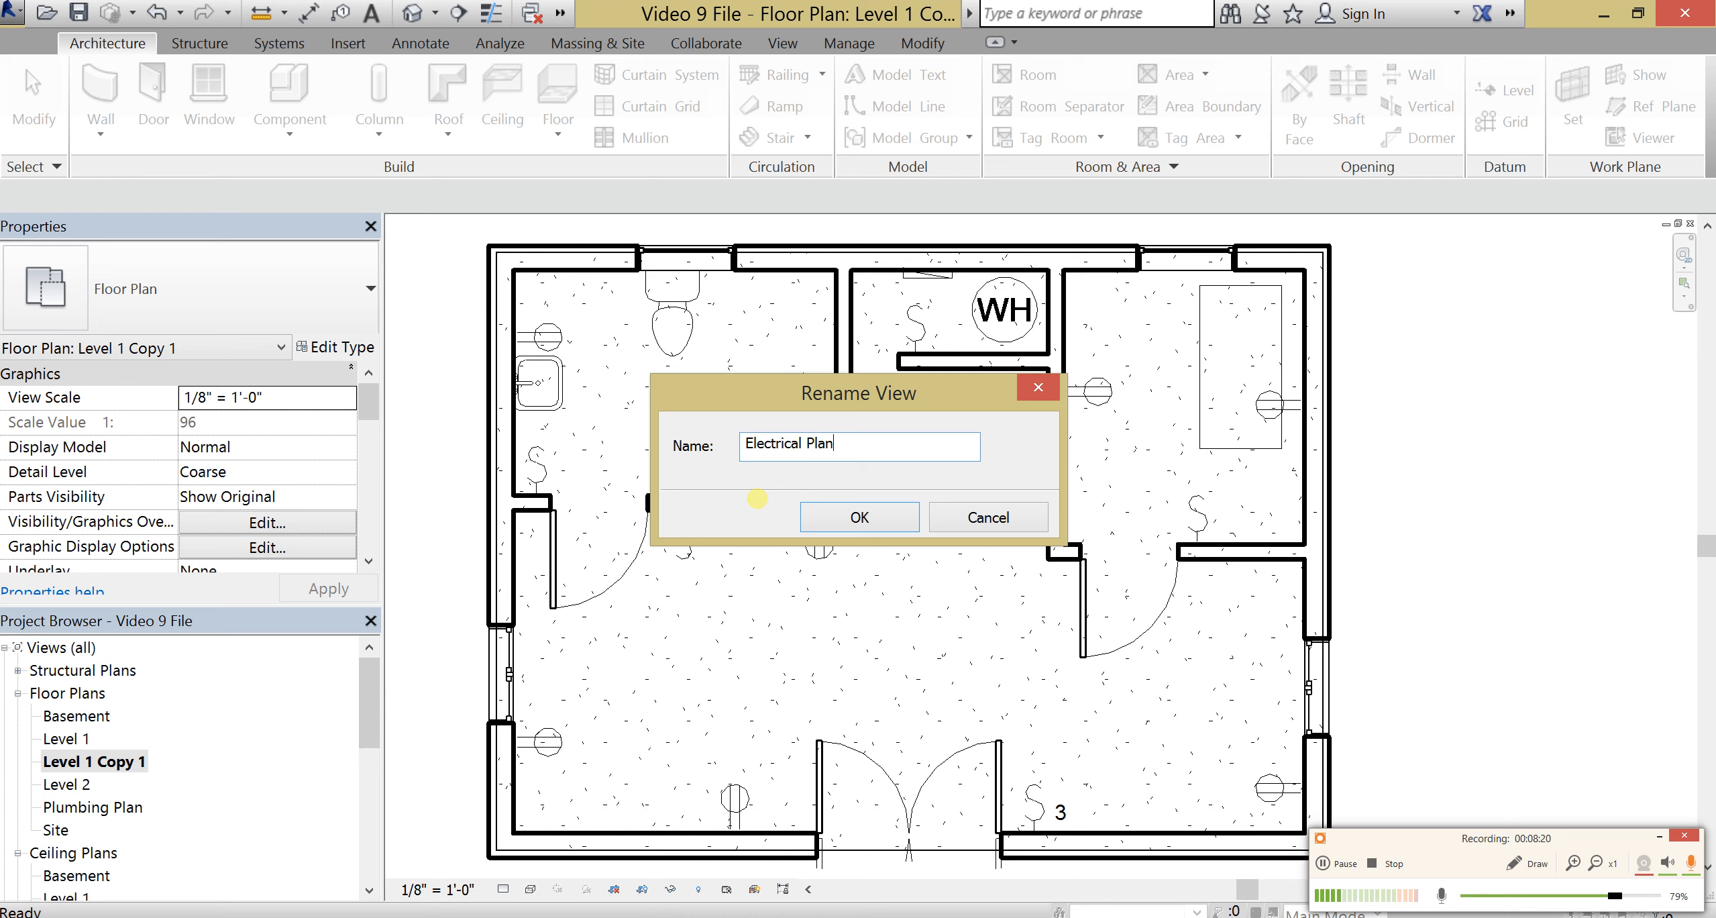
text(trical Plan)
click(866, 516)
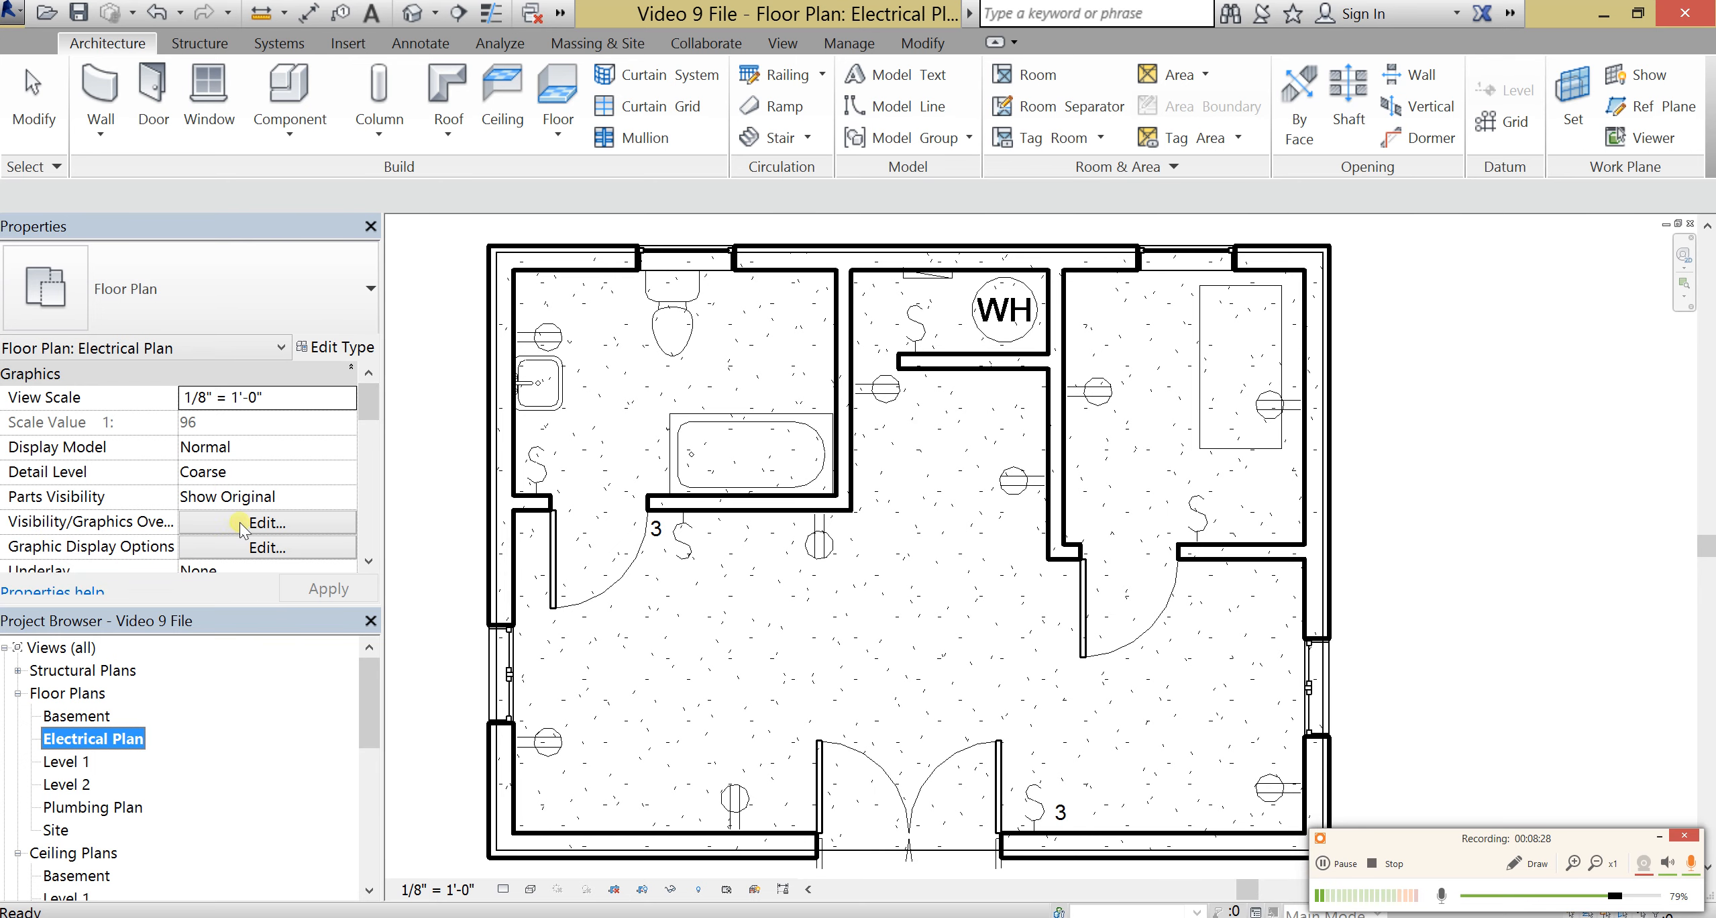
Step: In the Electrical Plan's visibility/graphic overrides, set the Windows and Walls model categories to halftone
click(322, 522)
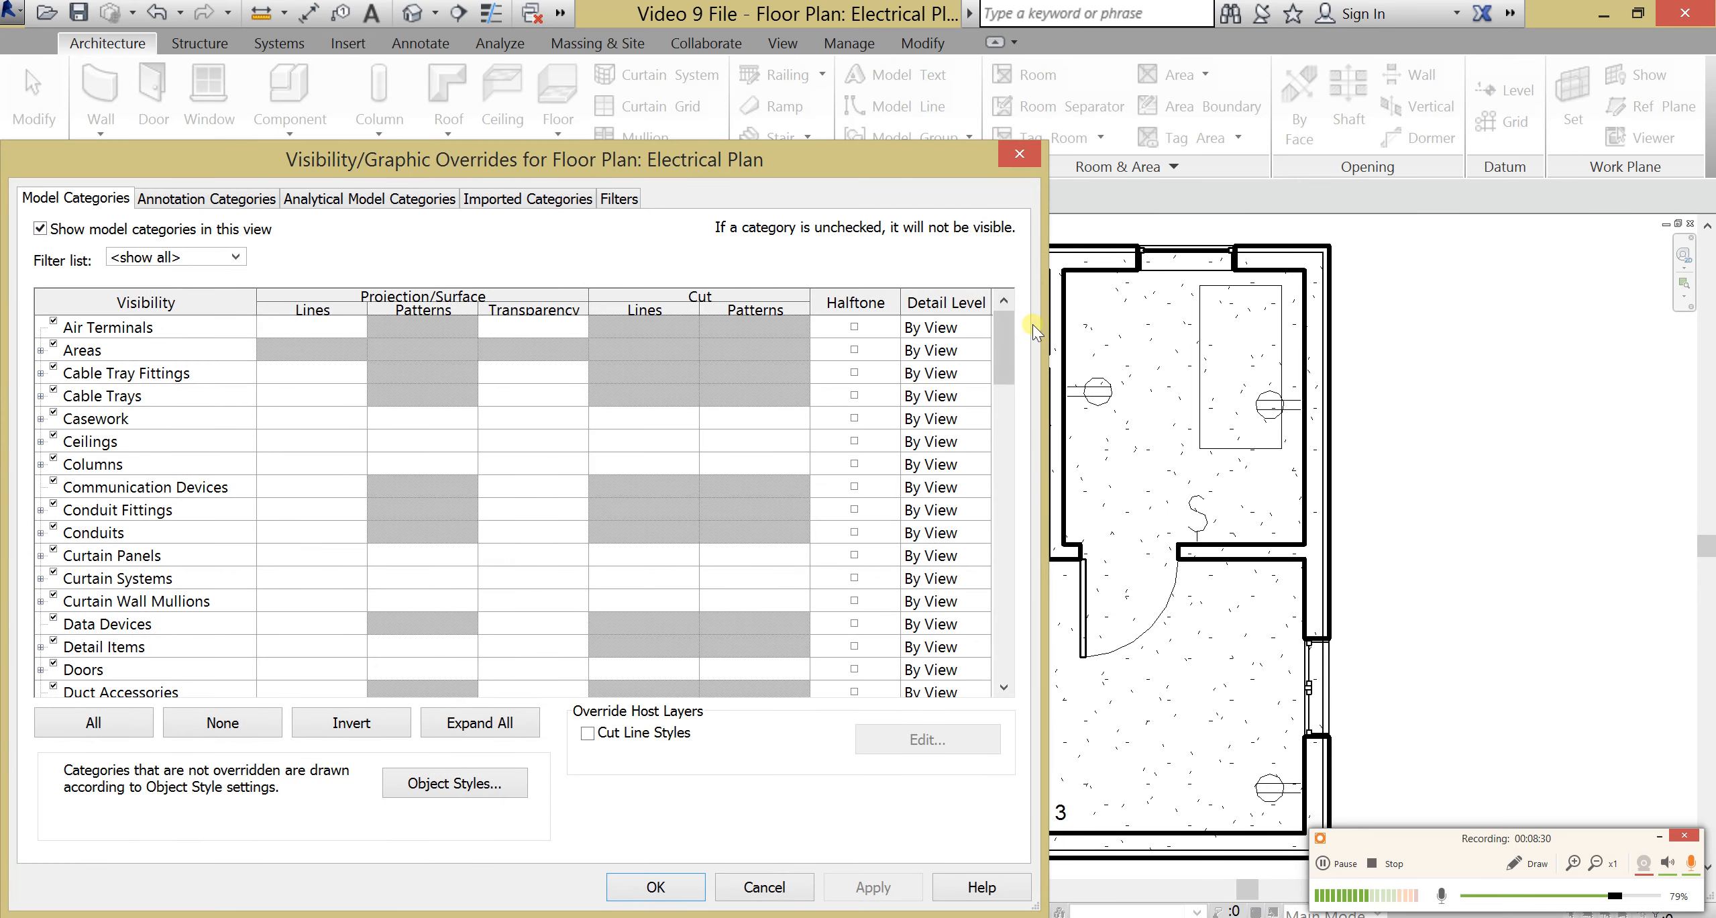
drag(1004, 345, 1003, 651)
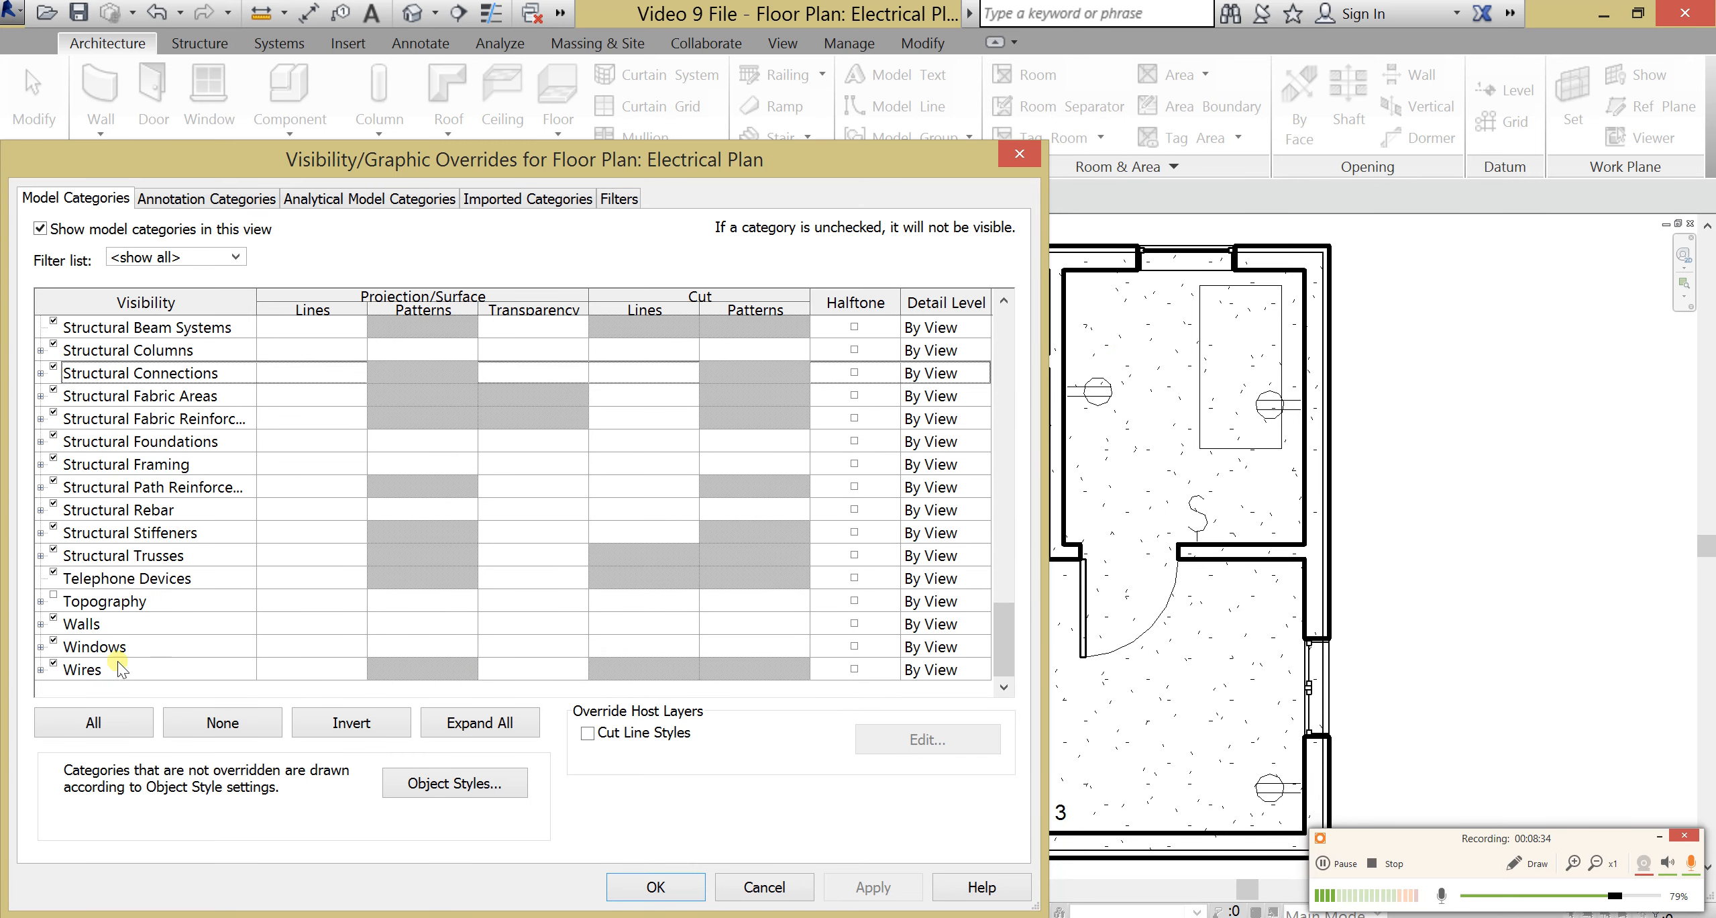
click(854, 645)
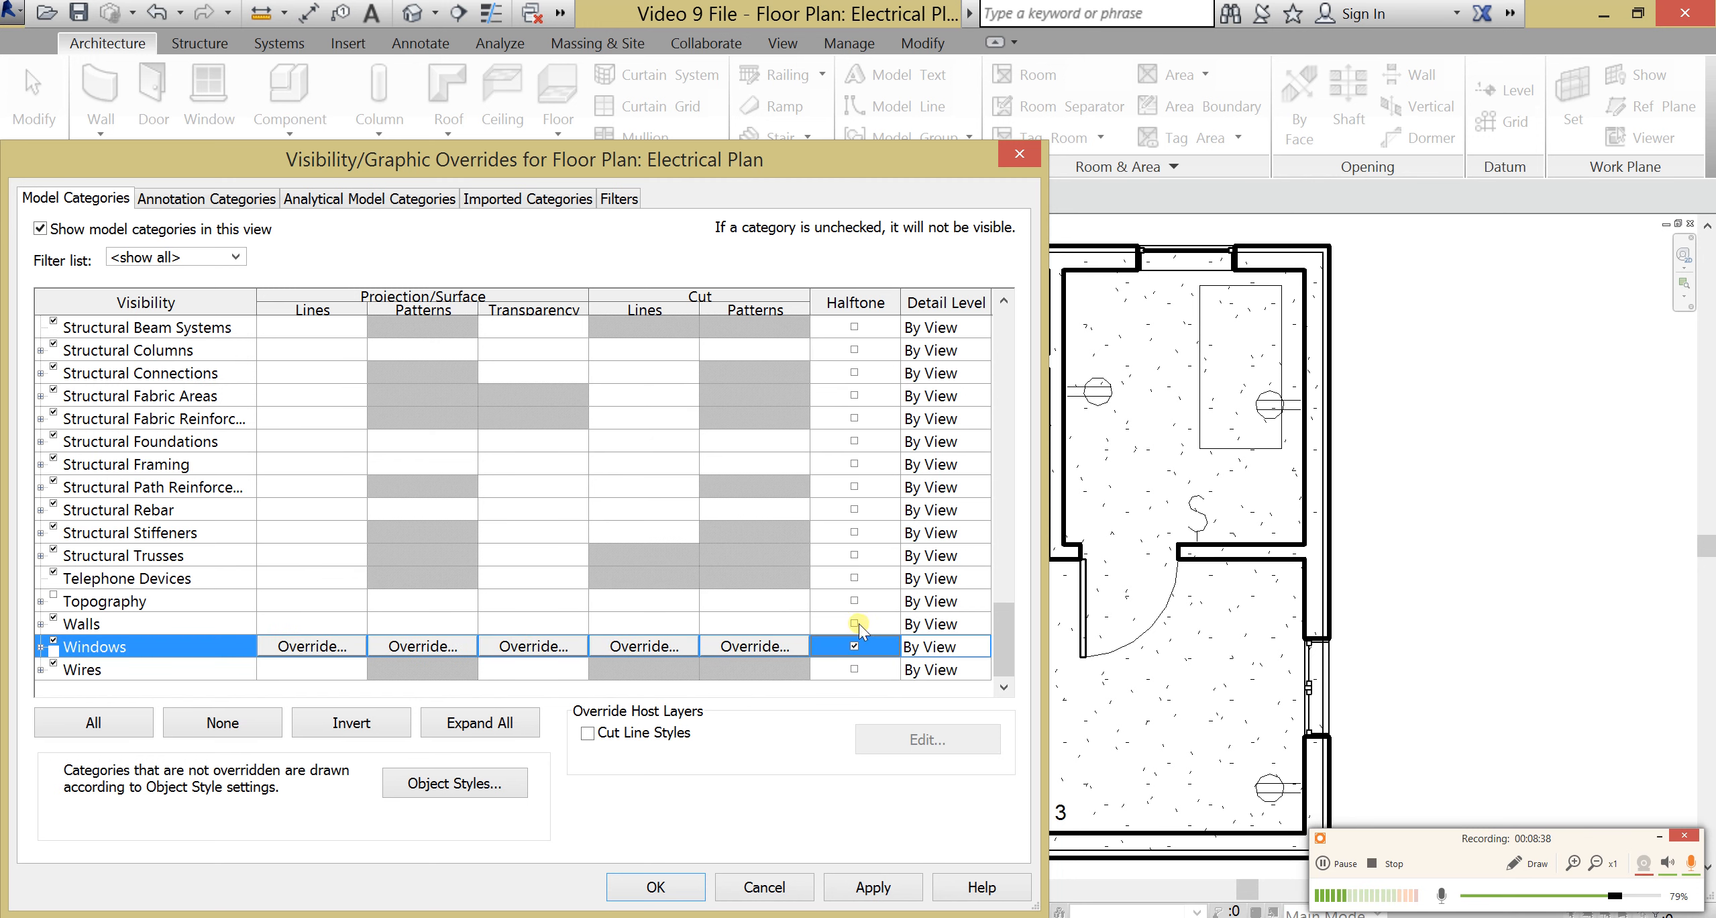
click(856, 623)
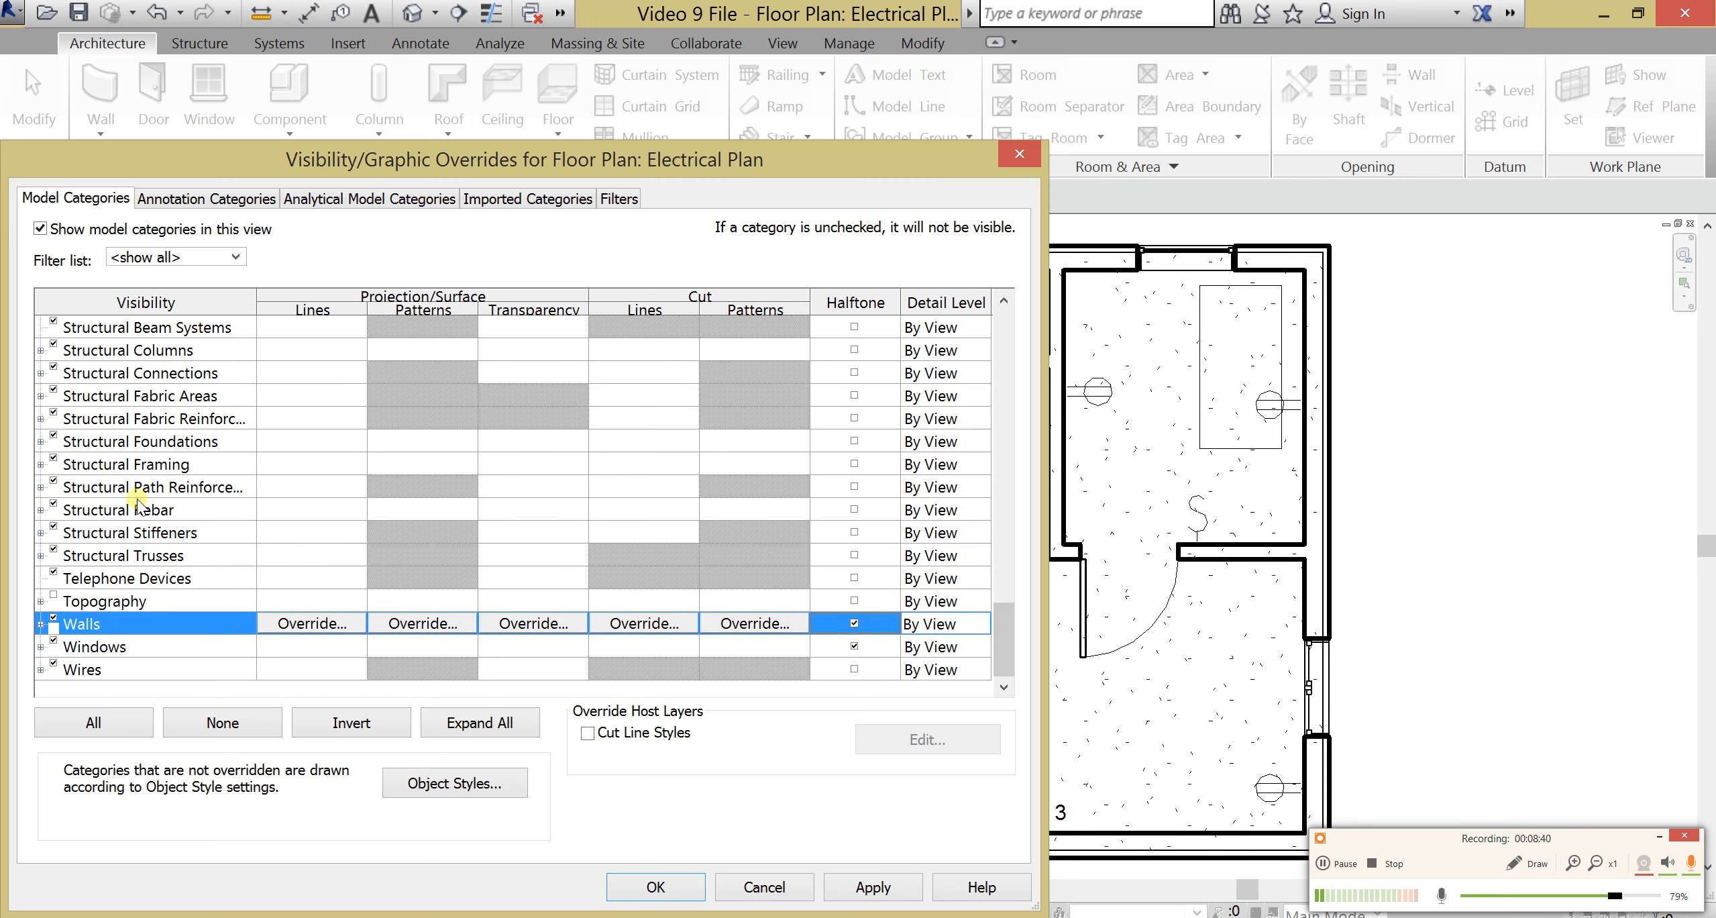
Step: Set the Doors category to halftone as well and apply the overrides to the view
drag(1007, 630, 999, 596)
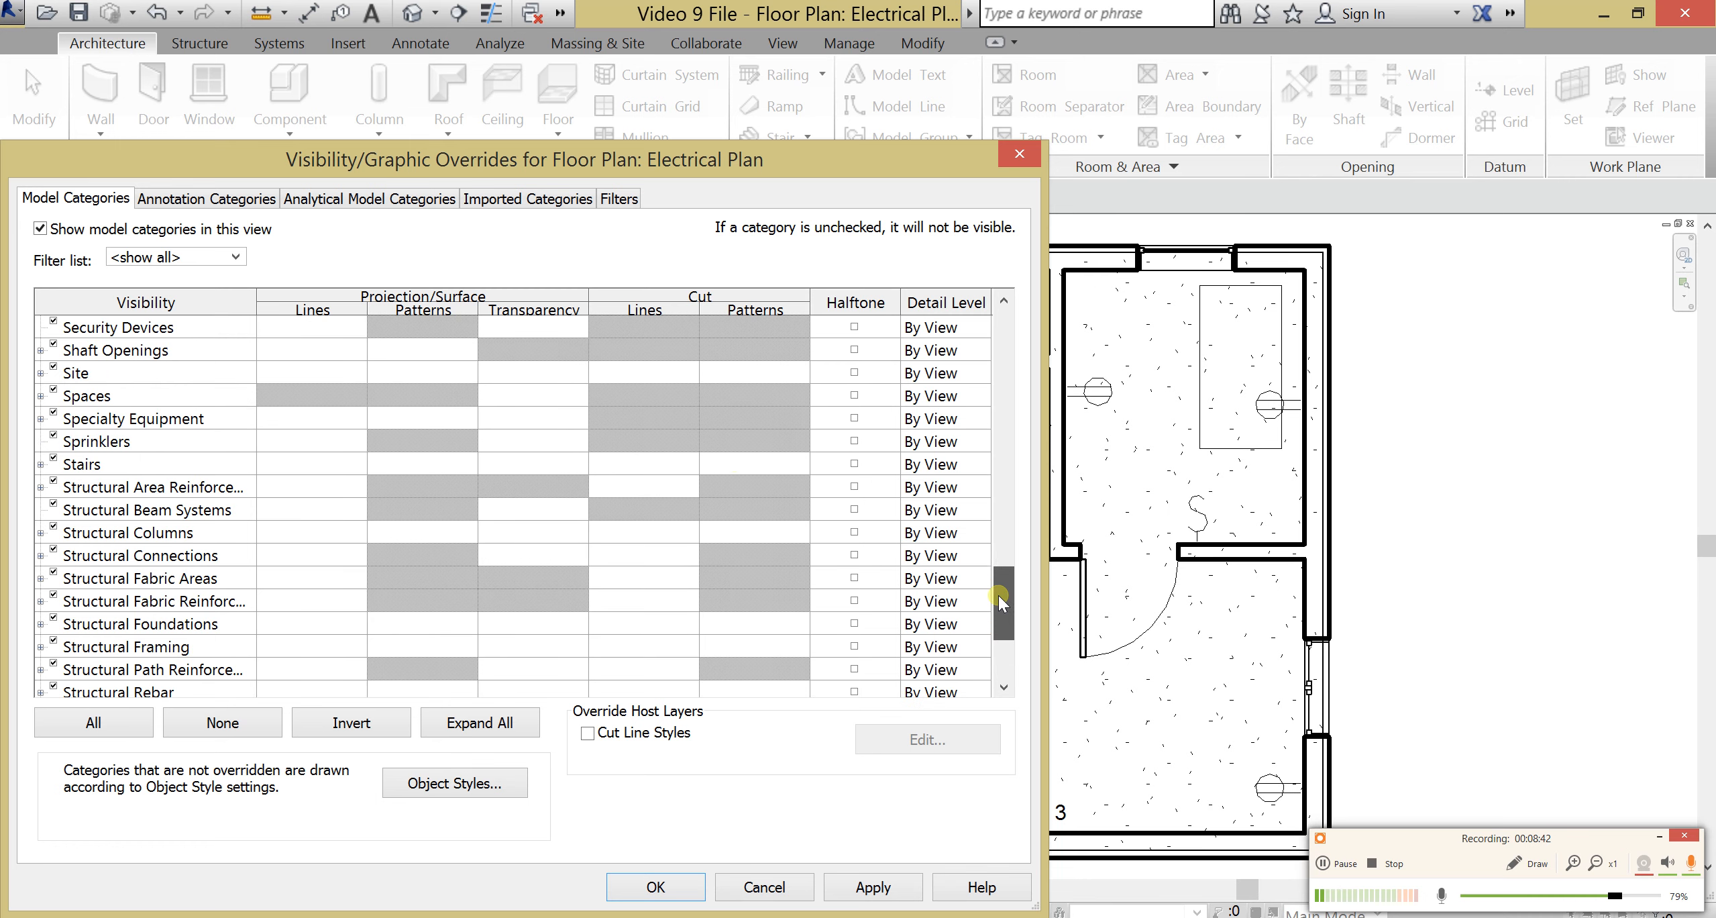
click(54, 413)
drag(1006, 587, 1027, 345)
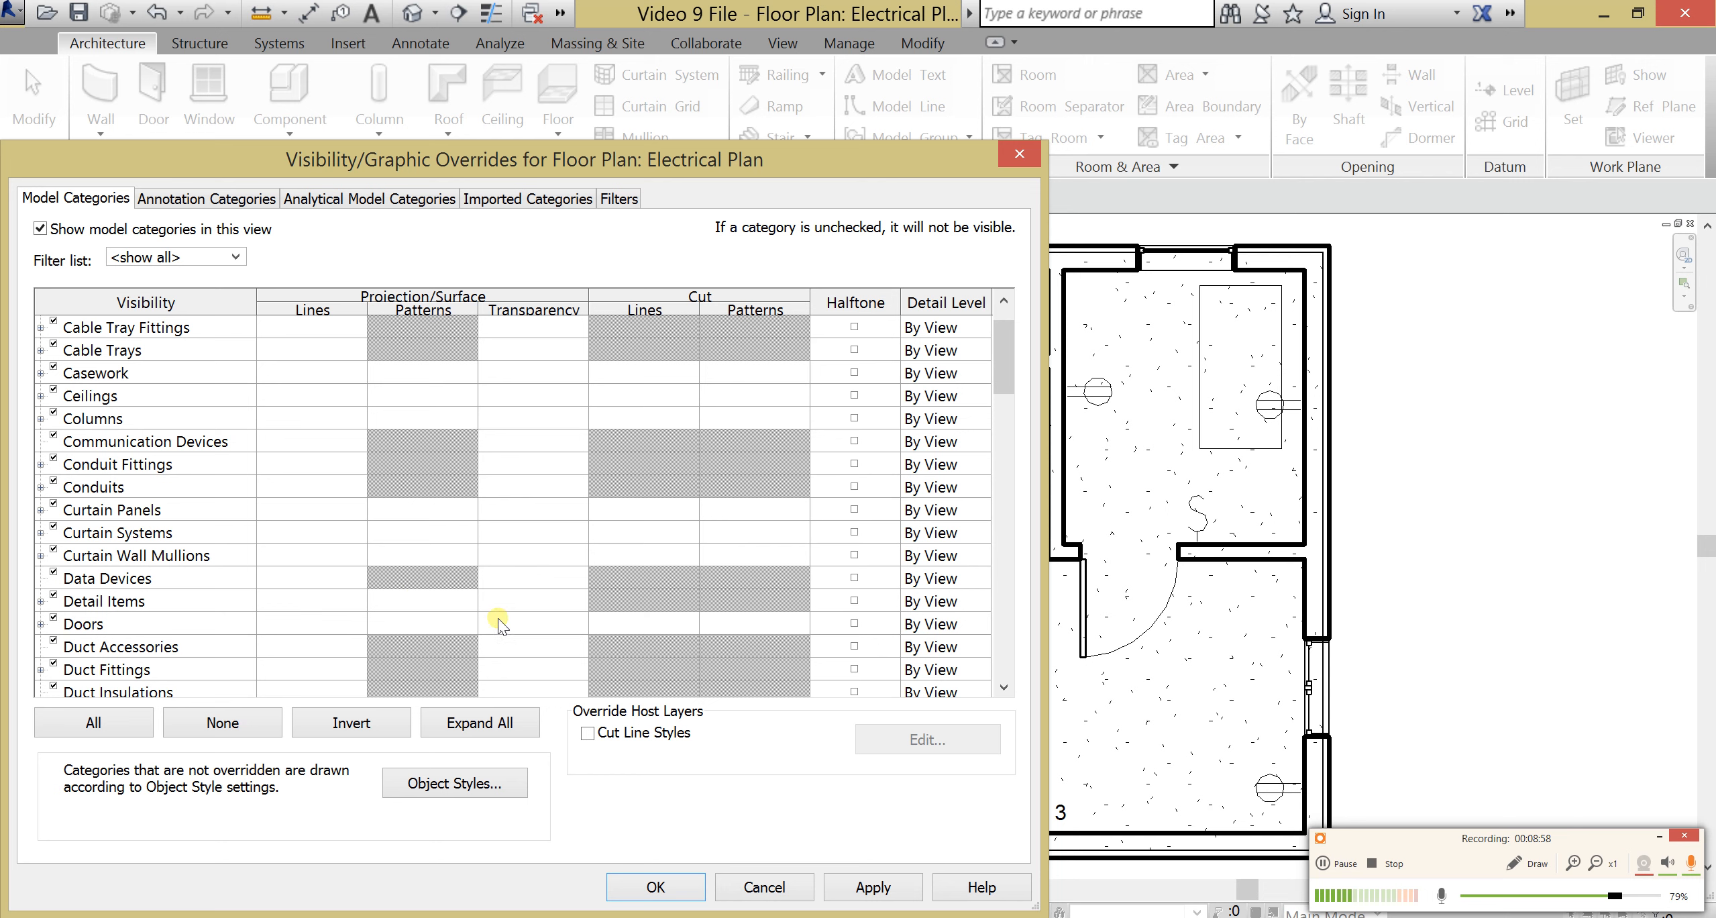
click(854, 623)
click(873, 886)
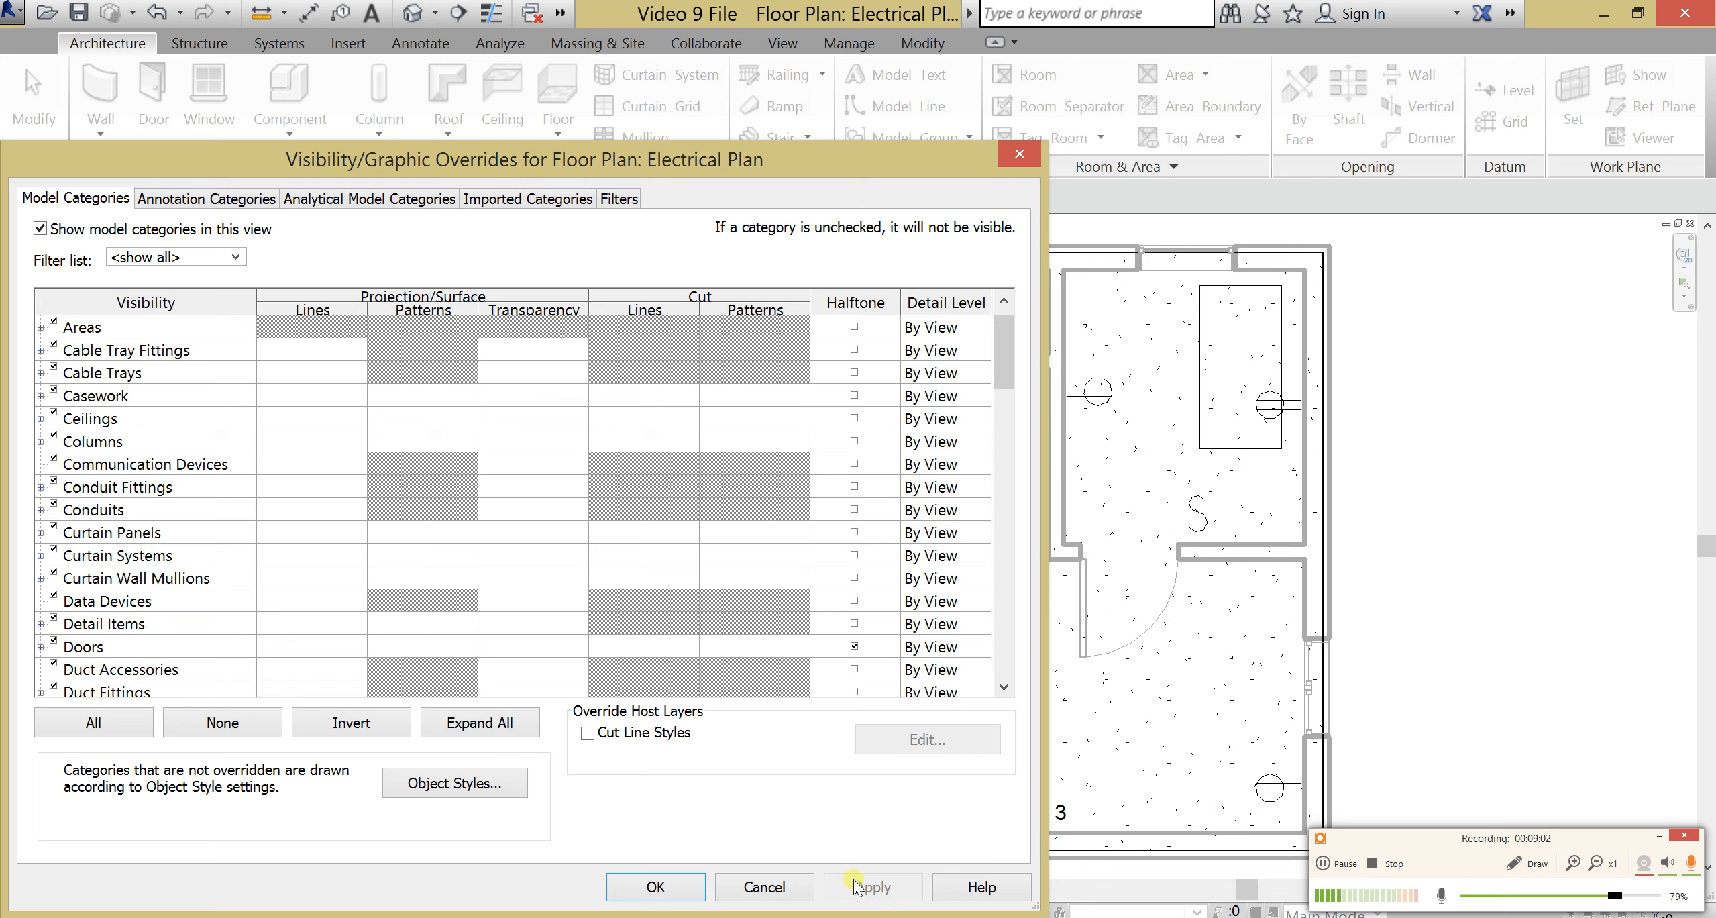
Step: Set the Plumbing Fixtures category to halftone, apply it and close the visibility/graphic overrides
drag(843, 153, 891, 162)
drag(1049, 385, 1030, 546)
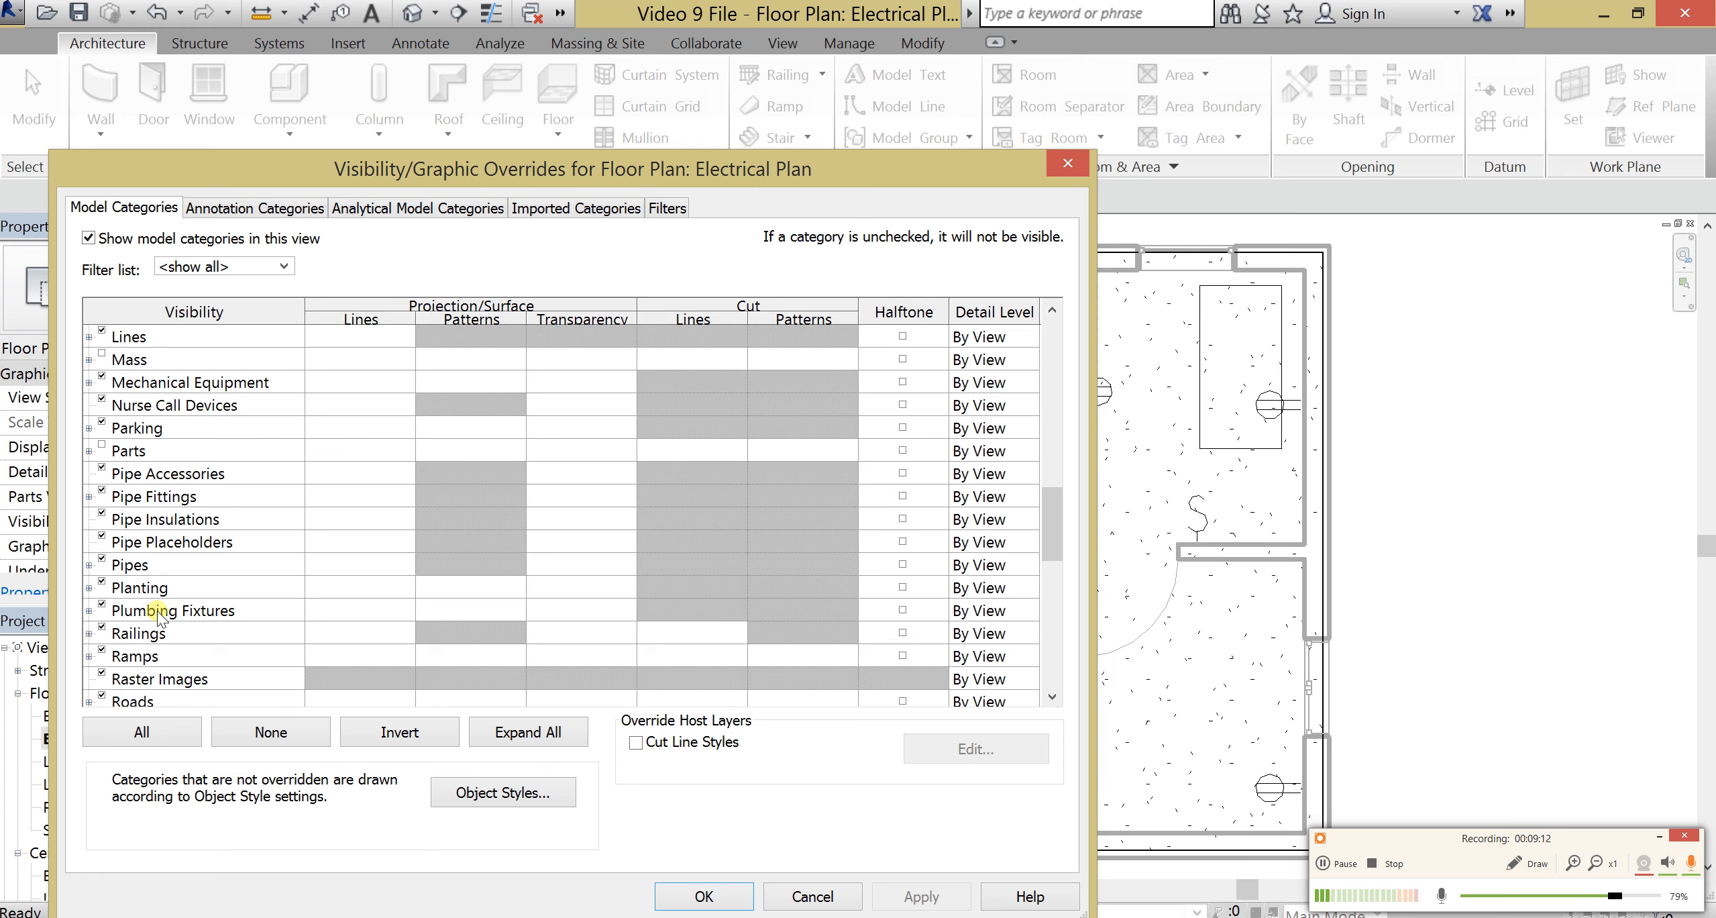
click(903, 611)
click(916, 898)
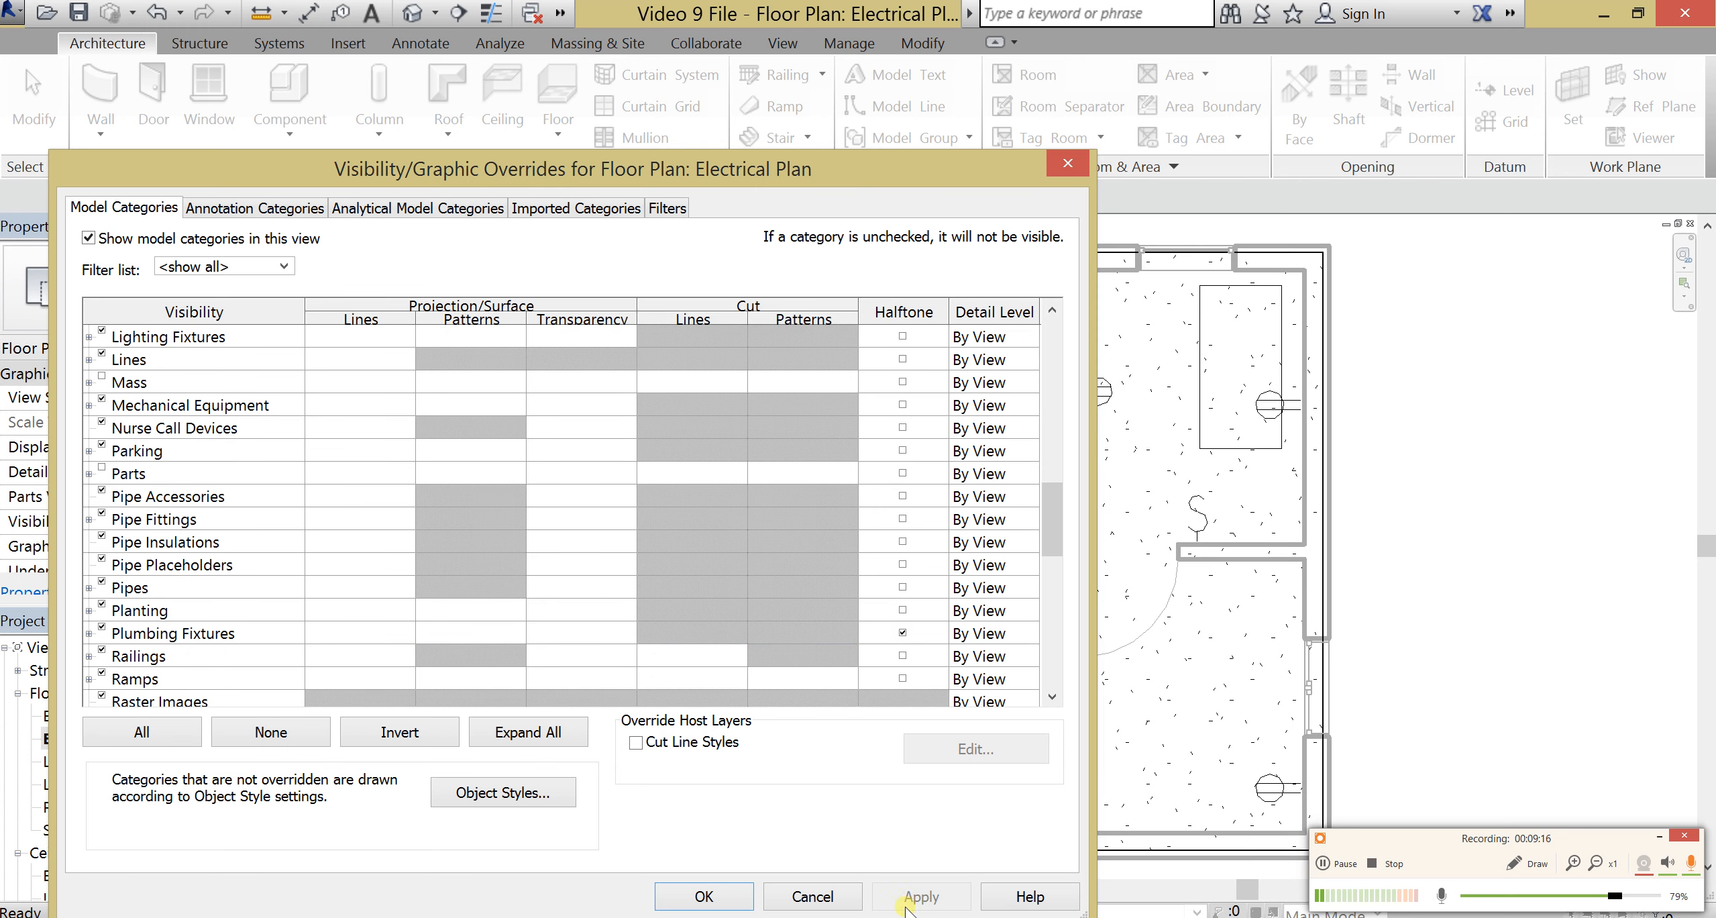
drag(808, 174, 922, 126)
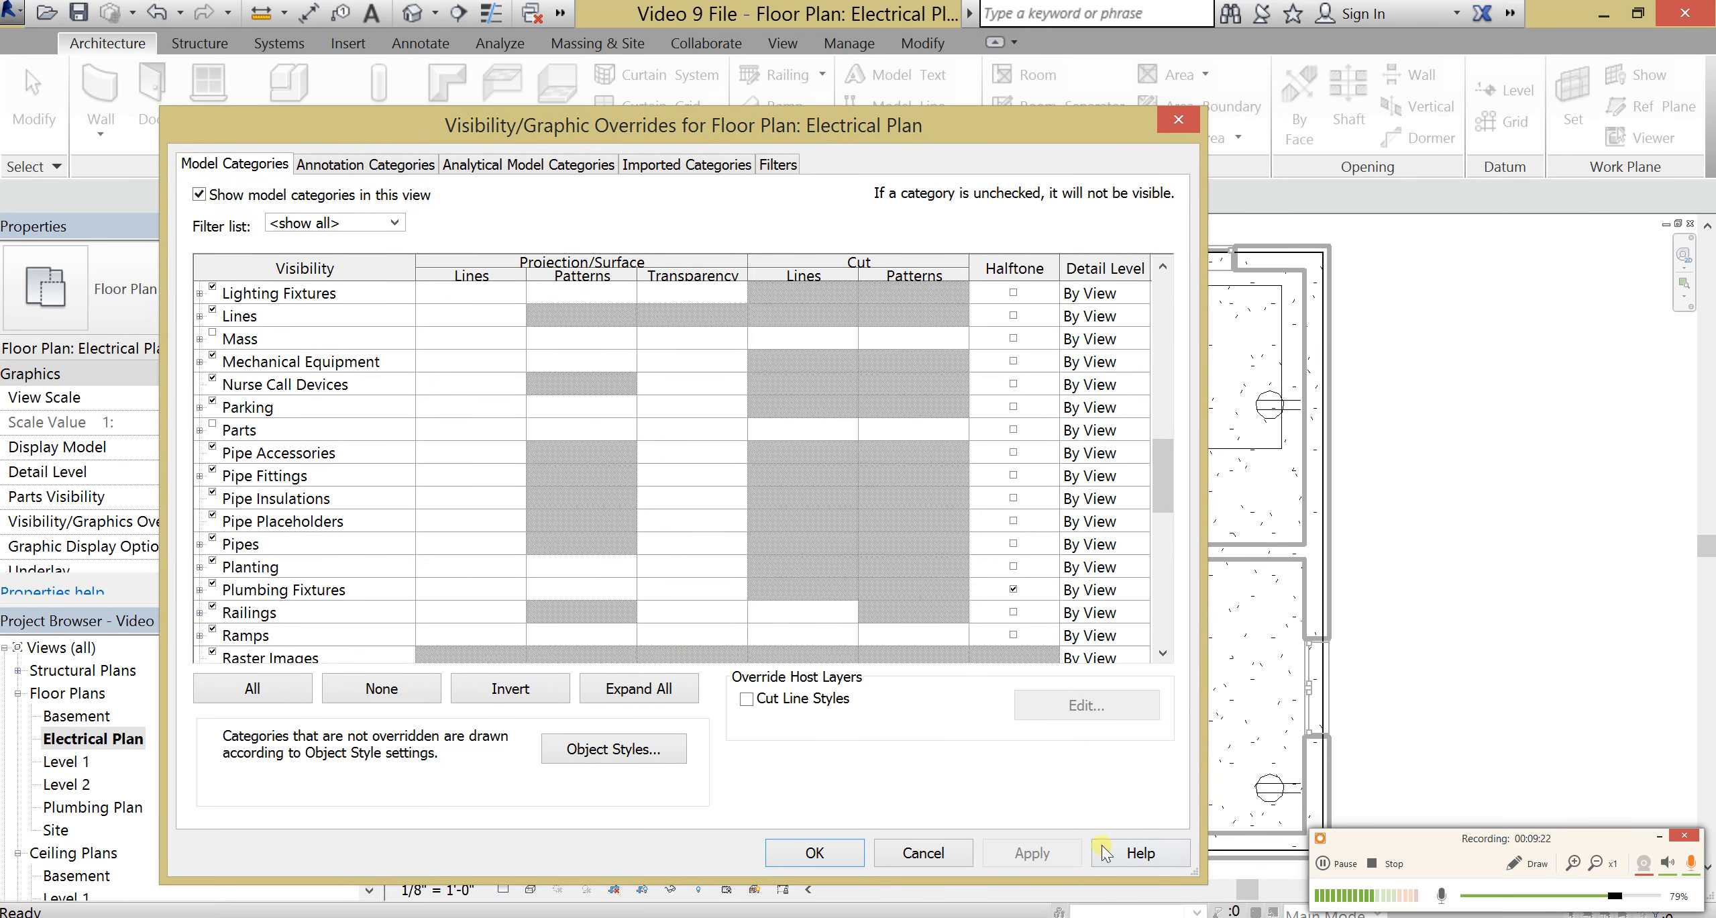
click(808, 852)
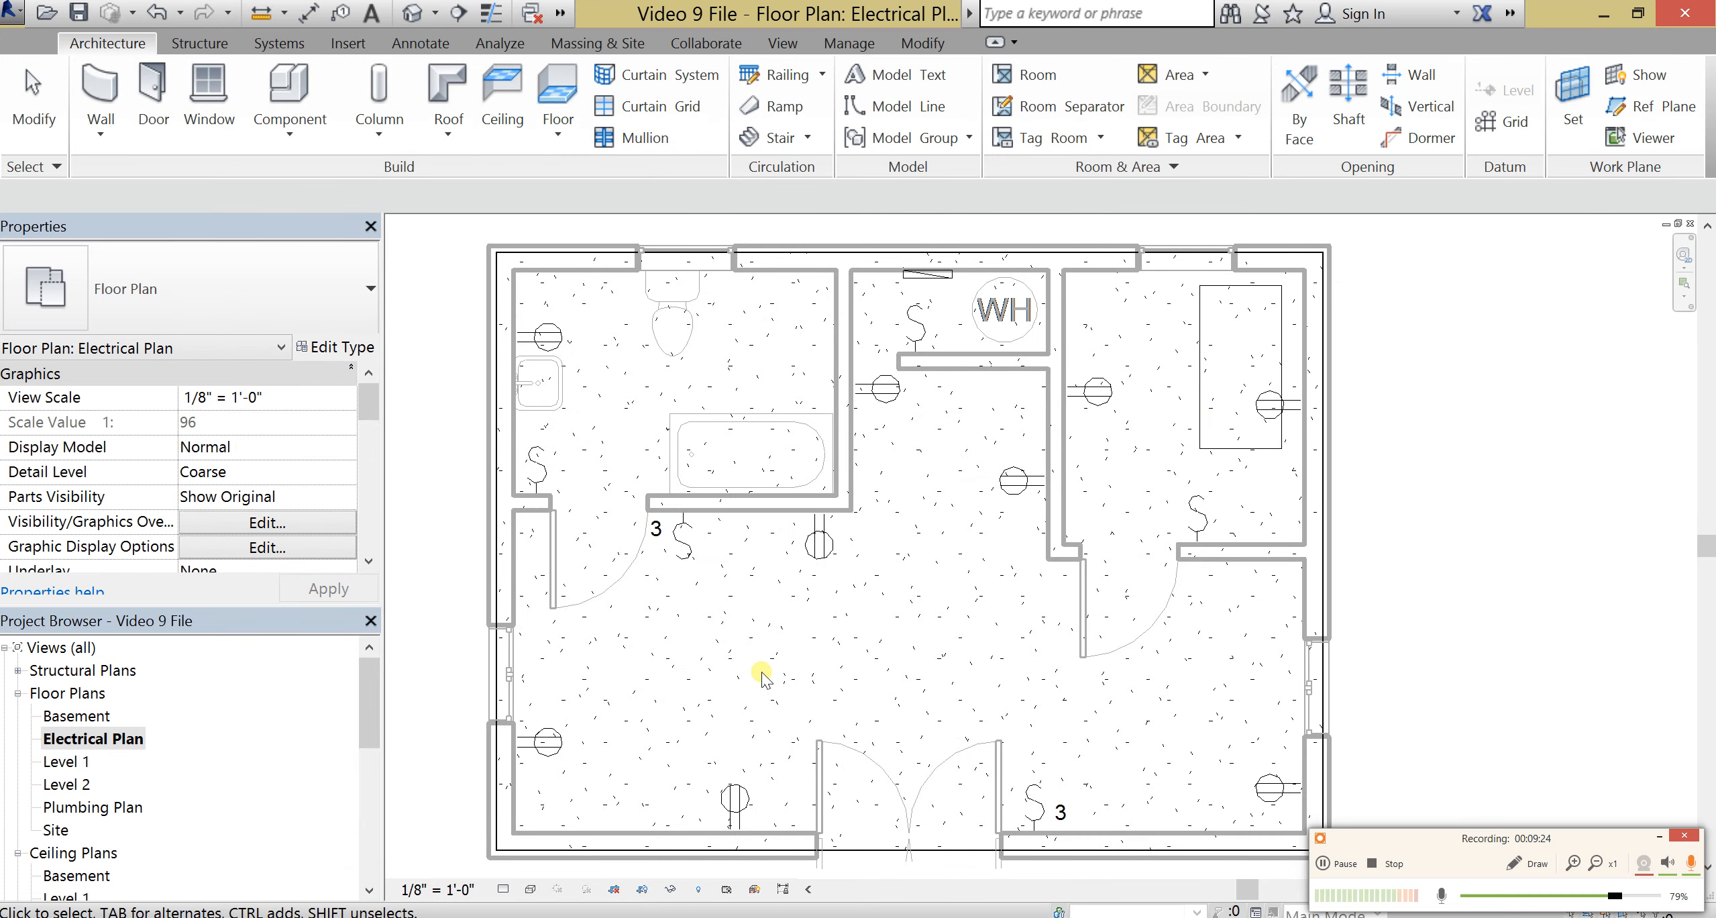
mouse_move(817, 667)
middle_down()
mouse_move(825, 688)
mouse_move(757, 678)
mouse_move(831, 676)
middle_up()
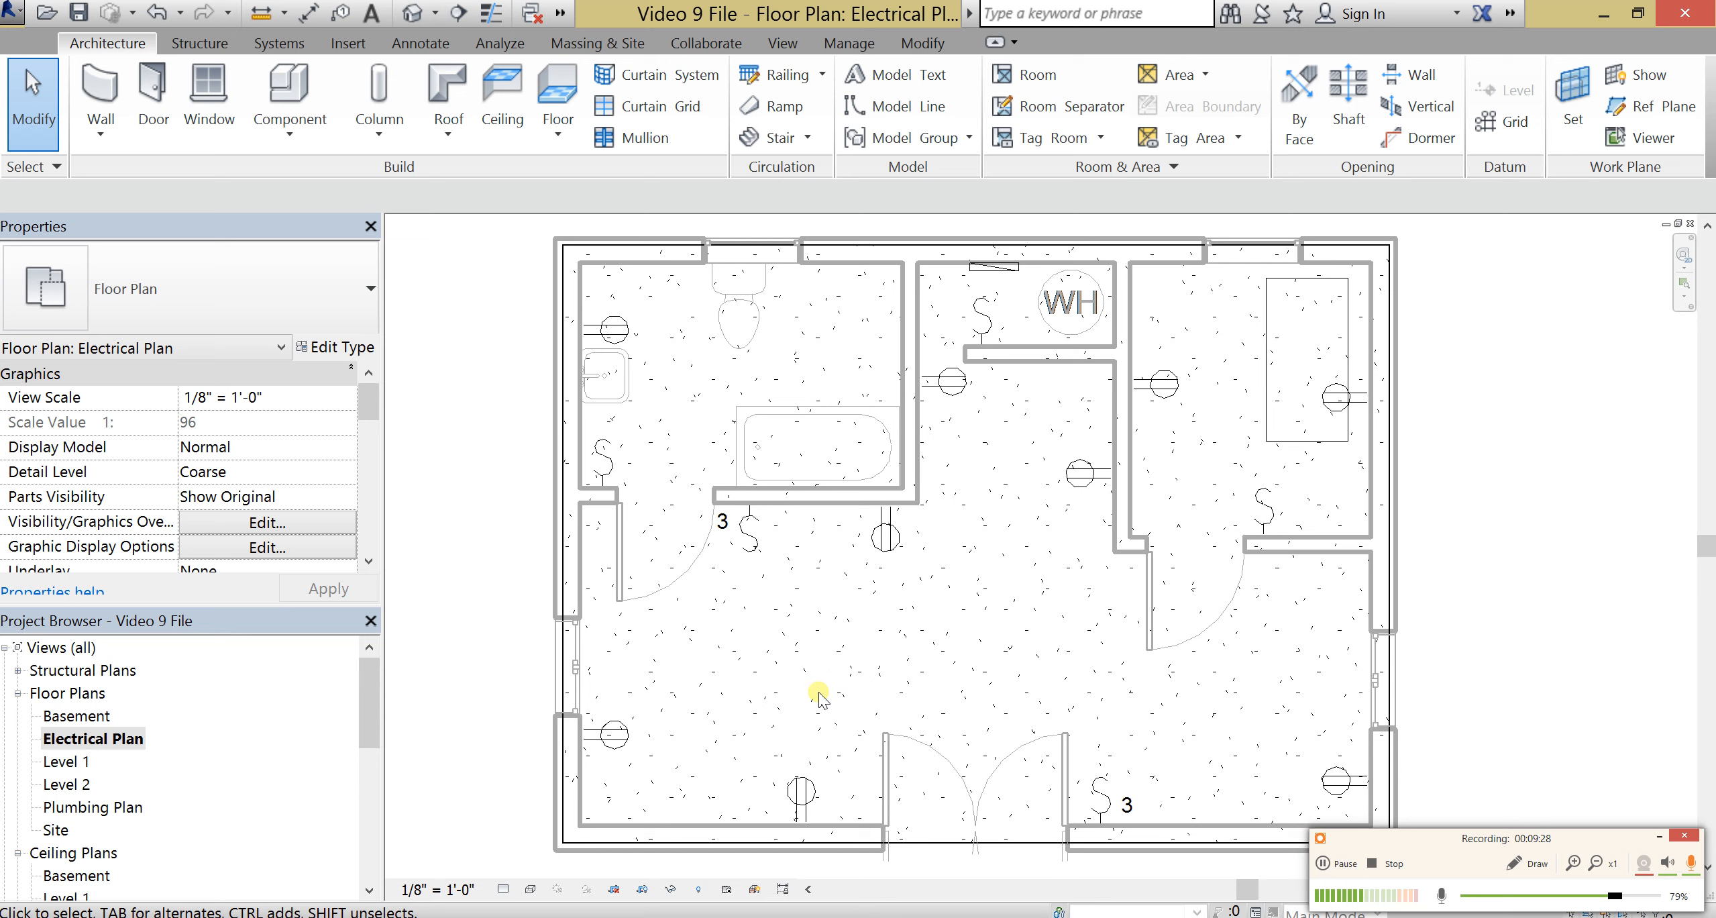